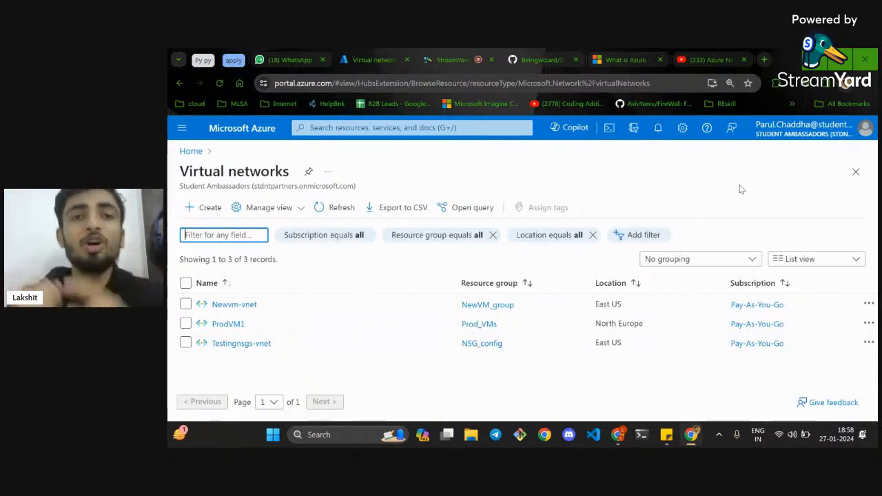
Step: Switch to Sticky Notes and add the line "Connecting two servers in same regions" below the New-AzVM commands
click(667, 434)
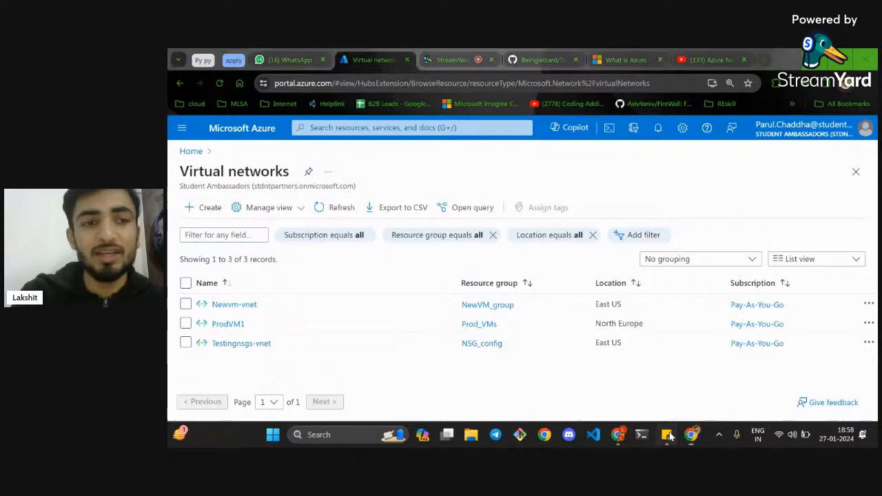
scroll(610, 160, down, 5)
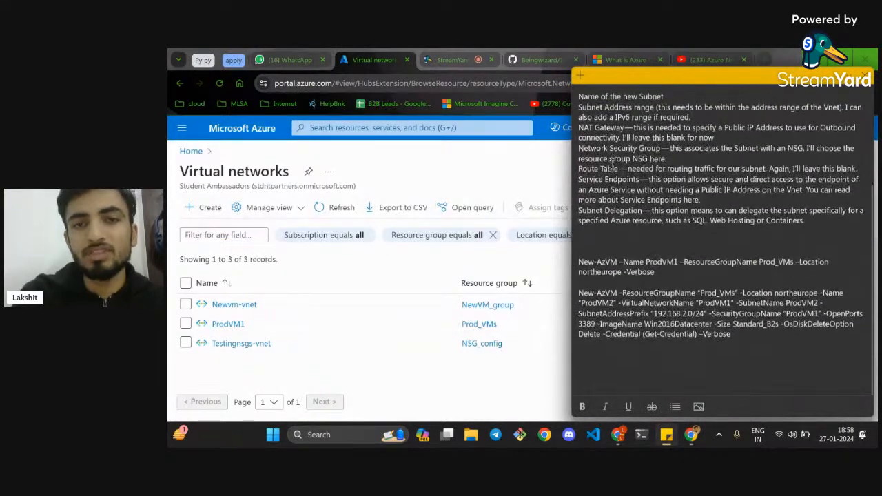
click(748, 345)
key(Return)
key(Return)
key(Return)
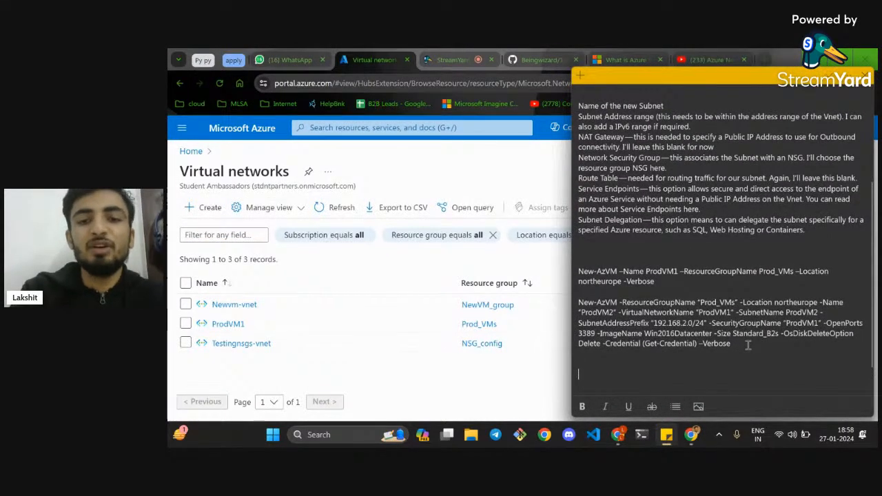
text(C)
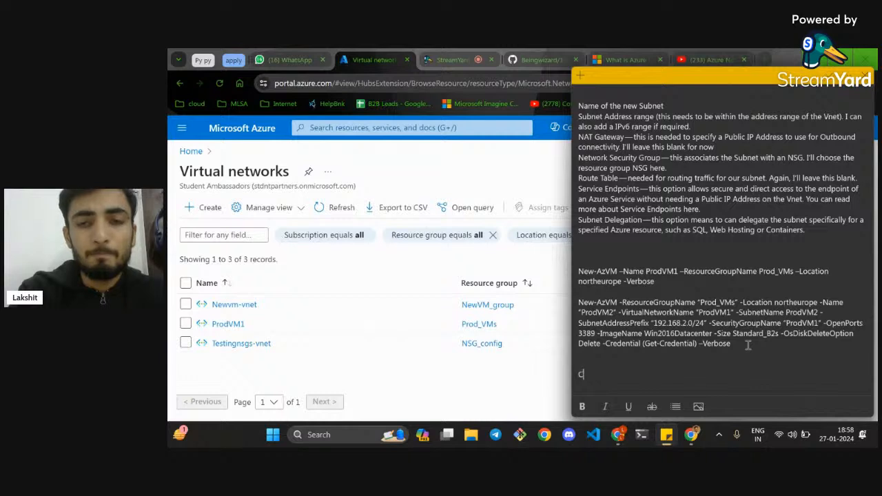
text(onnecting two )
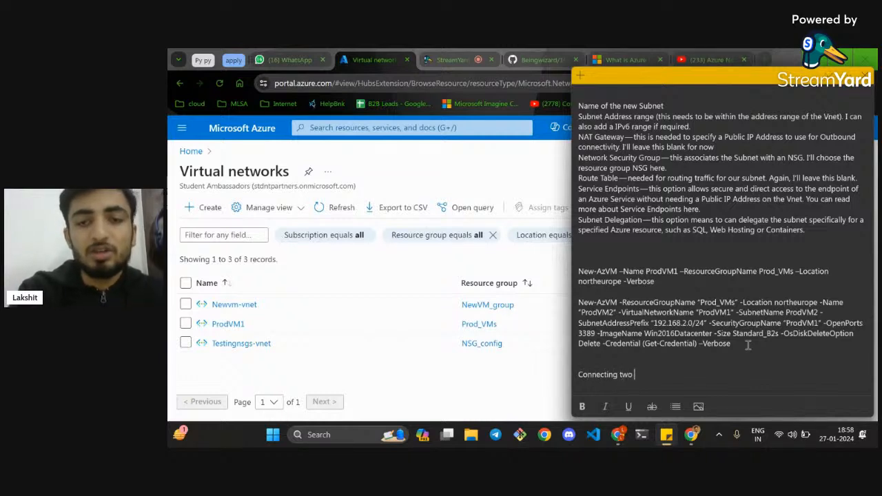
text(servers in s)
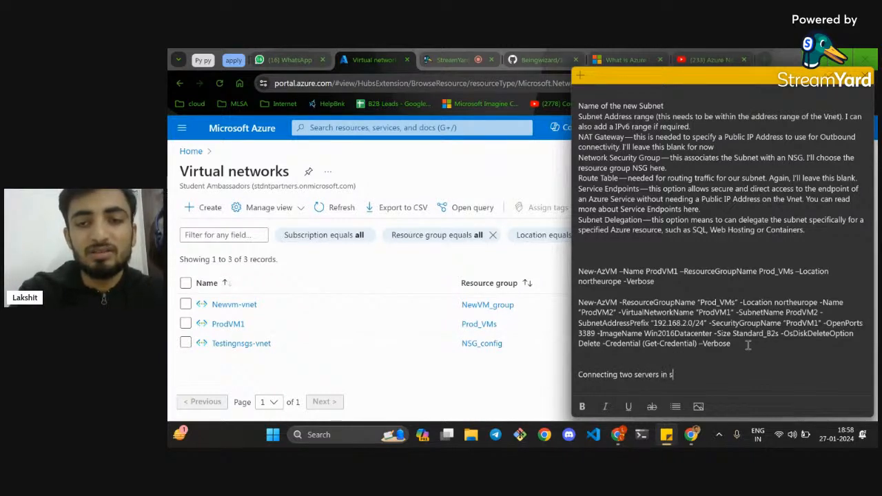
text(ame regions)
Step: Duplicate the new line beneath itself and reword the copy as "Connecting two servers in different regions"
key(shift+Home)
key(ctrl+c)
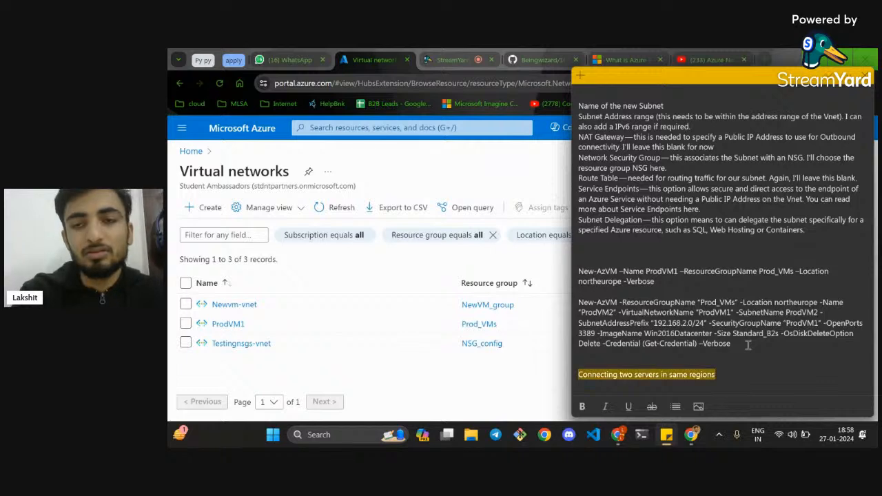
key(Down)
key(Down)
key(Down)
key(Down)
key(Down)
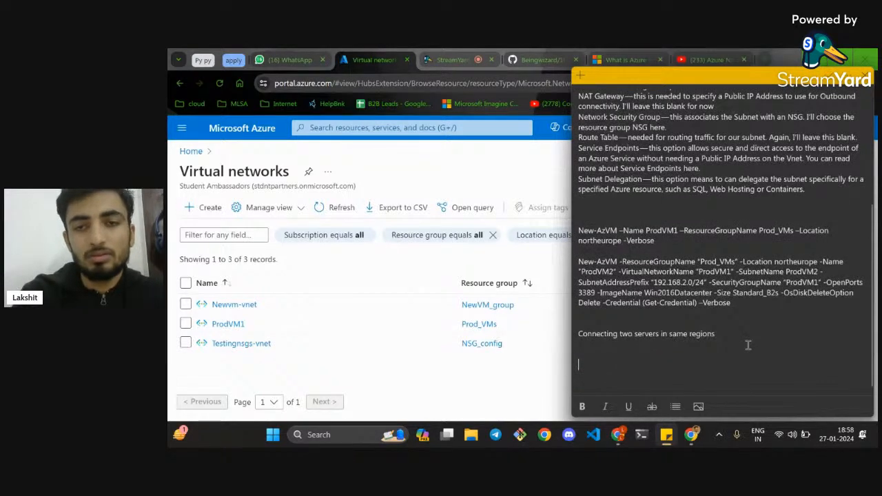
key(ctrl+v)
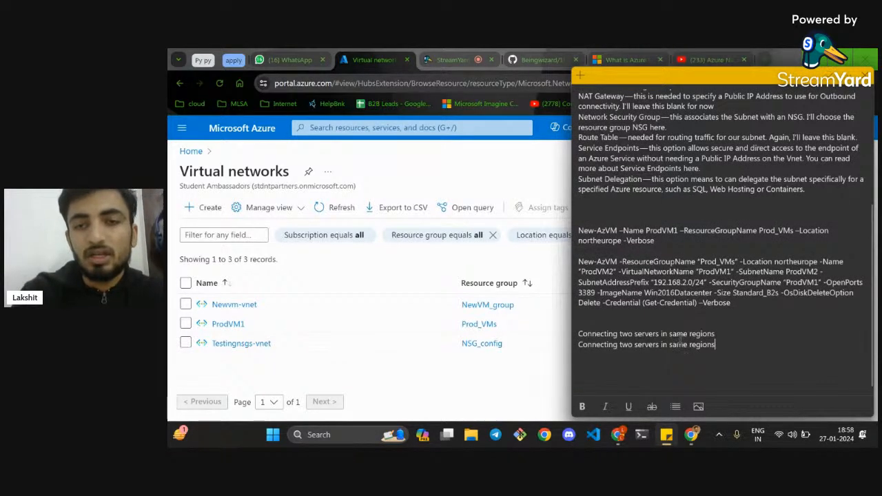
double_click(681, 345)
text(differen)
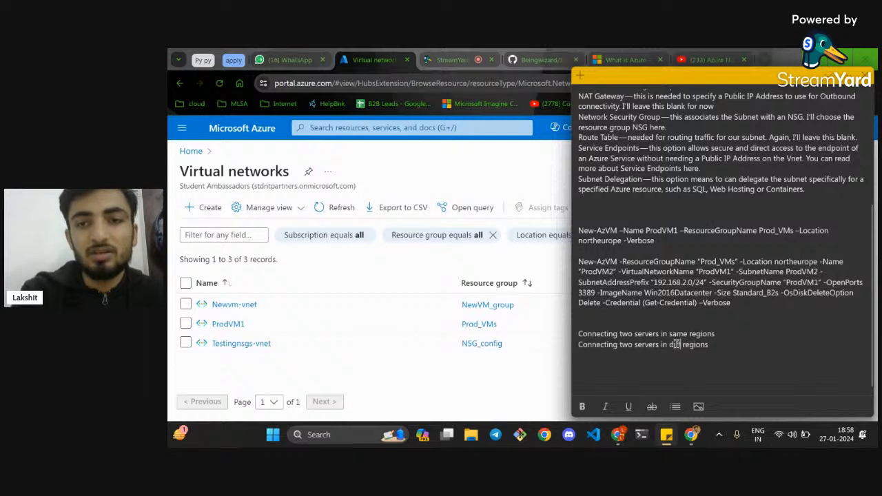
text(t)
Step: Add a third copy of the line and reword it as "Connecting two servers from on prem to Azure cloud"
key(End)
key(Return)
key(ctrl+v)
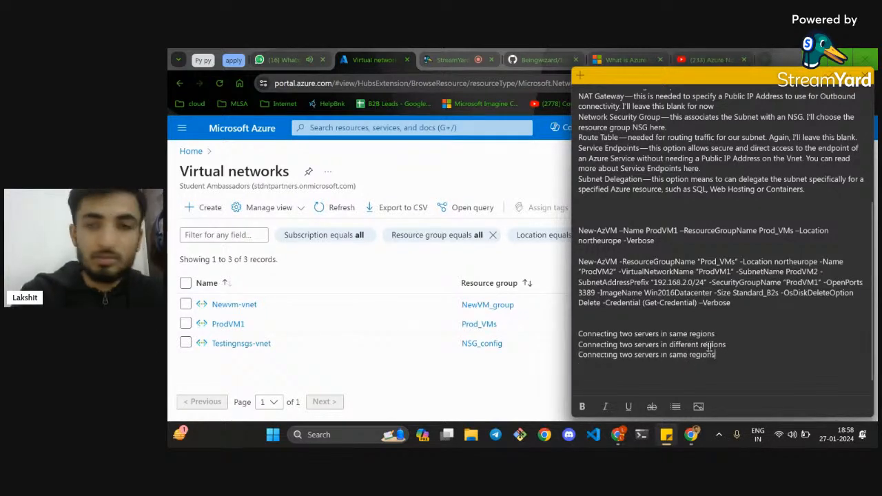
shift+click(670, 355)
key(BackSpace)
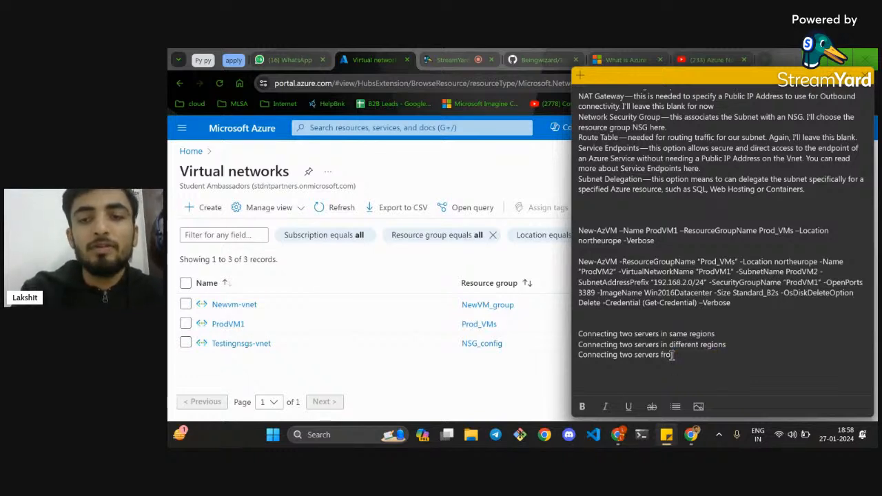
text(from one )
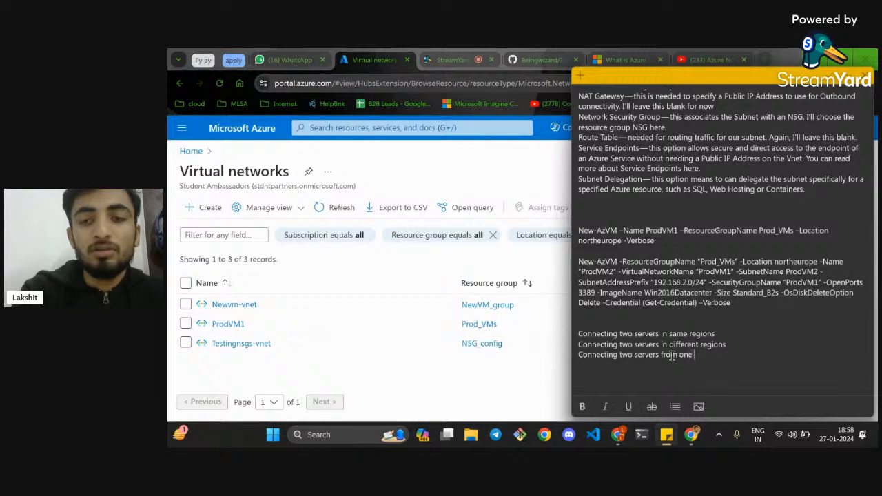
text(prem to )
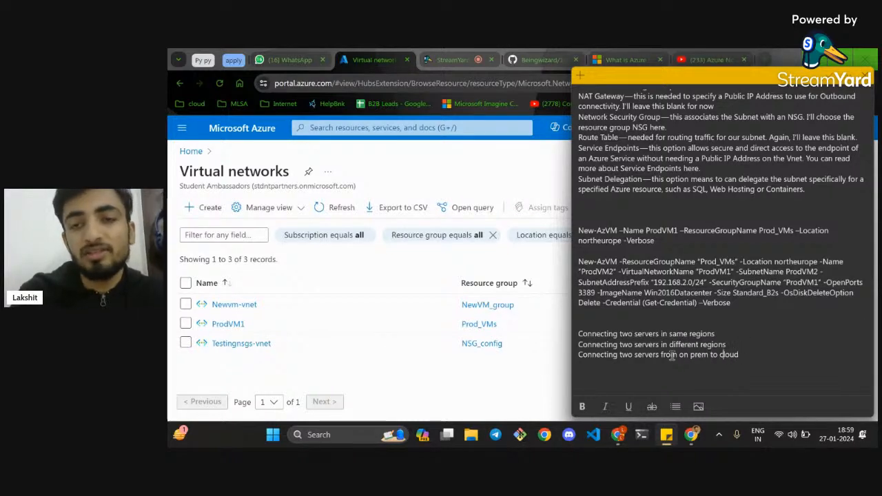
text(Azure)
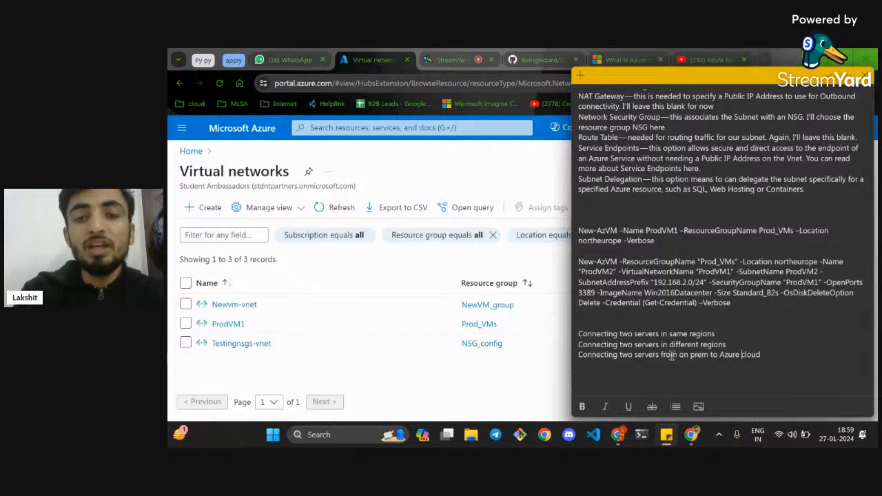
Step: Review the three server connection scenarios in the note, highlighting them, and return to the Azure virtual networks list
drag(772, 363, 581, 335)
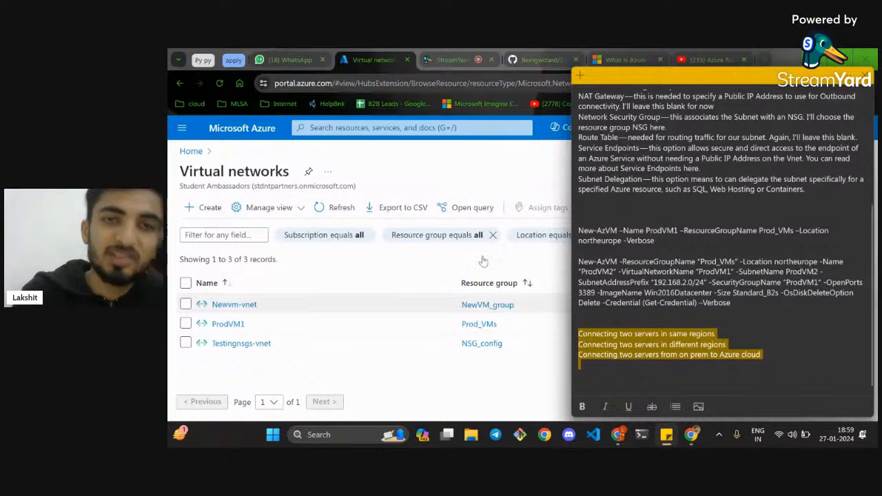
click(492, 164)
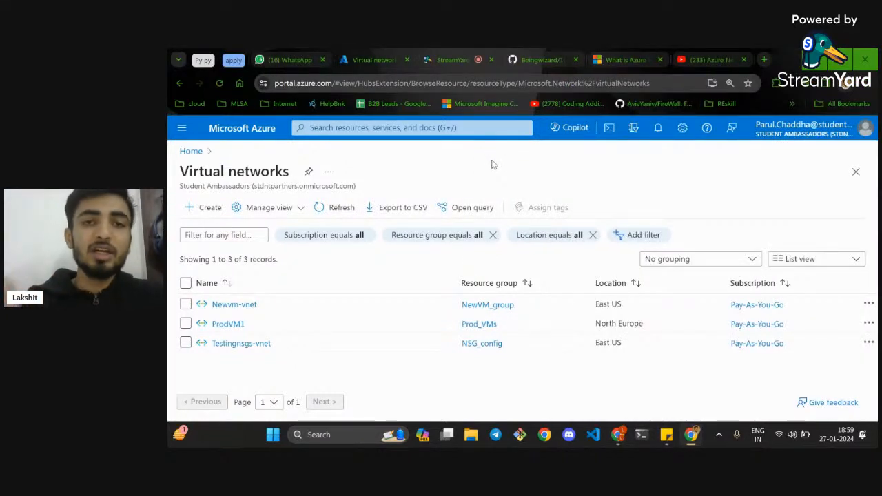
click(667, 434)
click(670, 433)
click(667, 436)
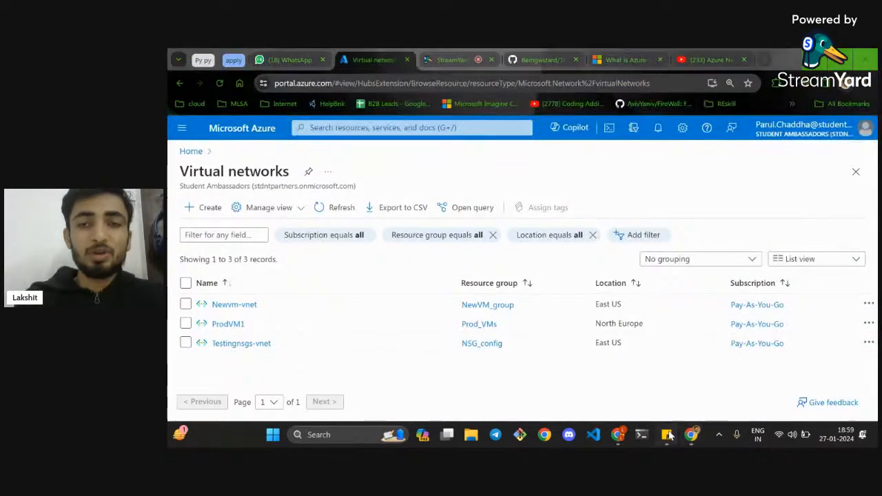
click(700, 388)
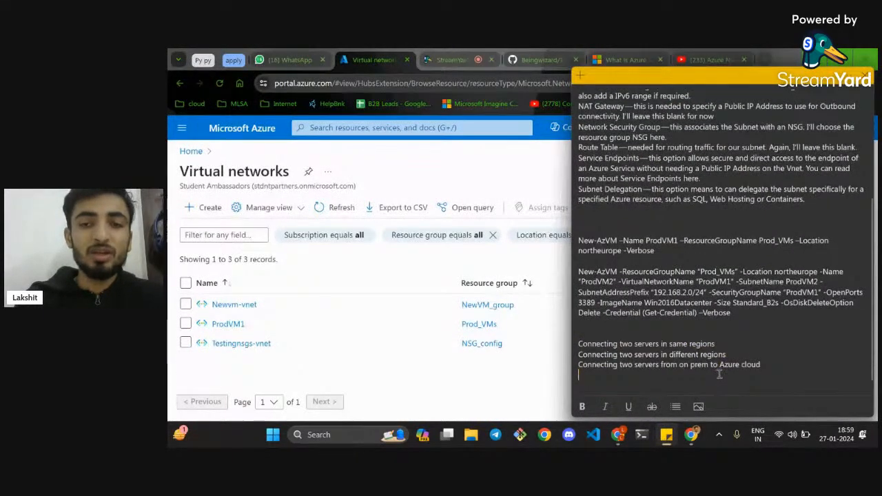
triple_click(729, 366)
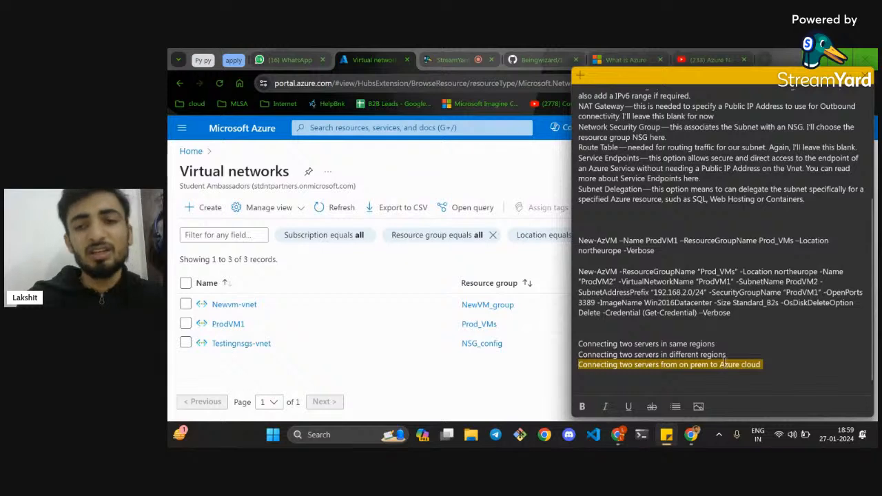
drag(726, 354, 612, 347)
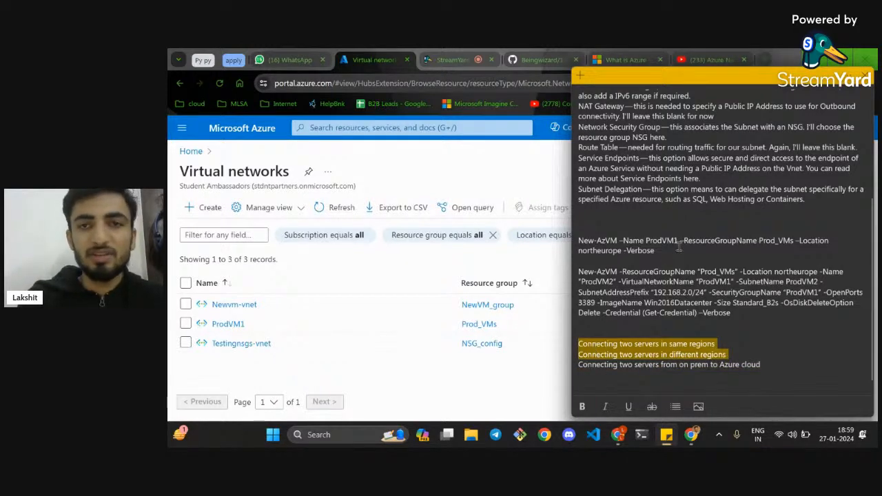
scroll(679, 247, up, 5)
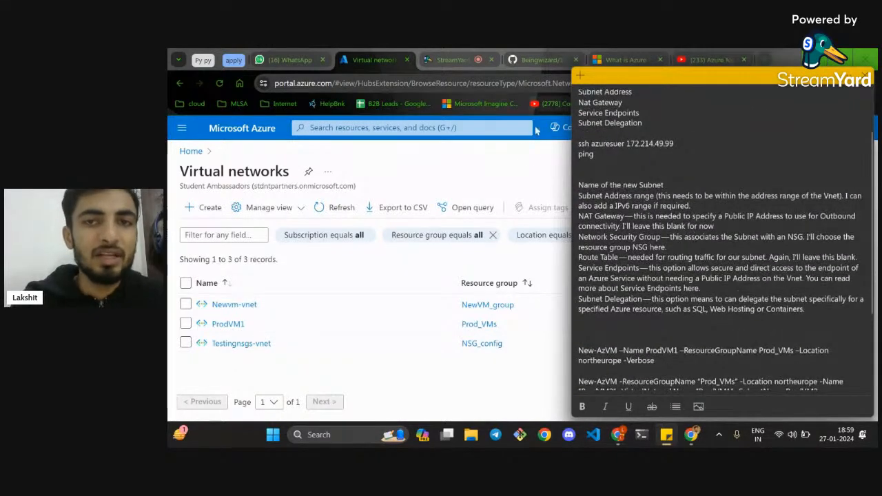
click(530, 155)
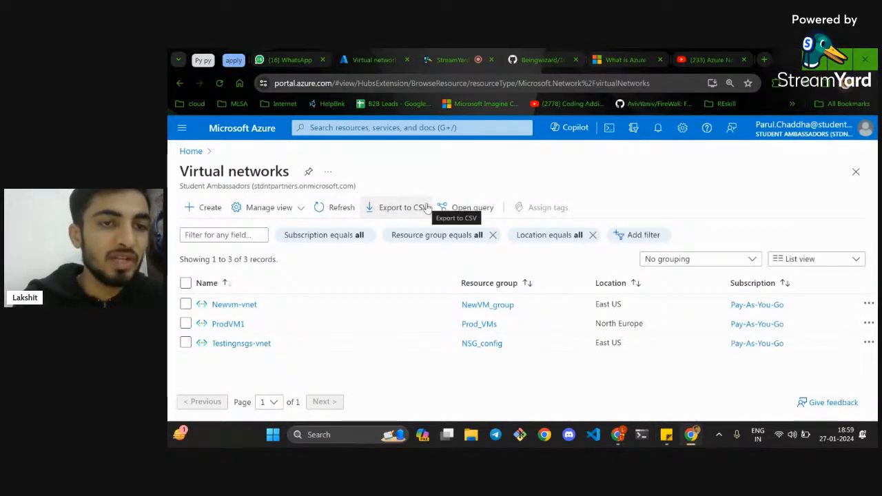
Step: Open the ProdVM1 virtual network, look through its settings and display its address space
click(227, 328)
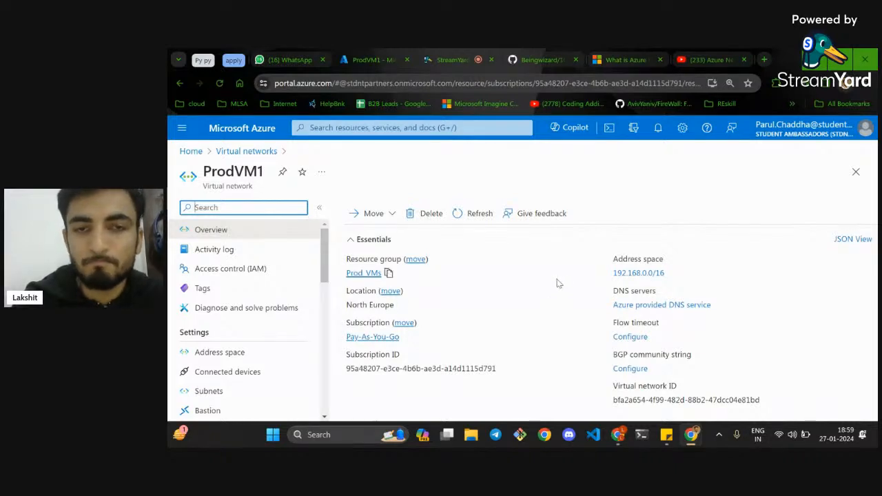
scroll(245, 341, down, 2)
scroll(241, 347, down, 4)
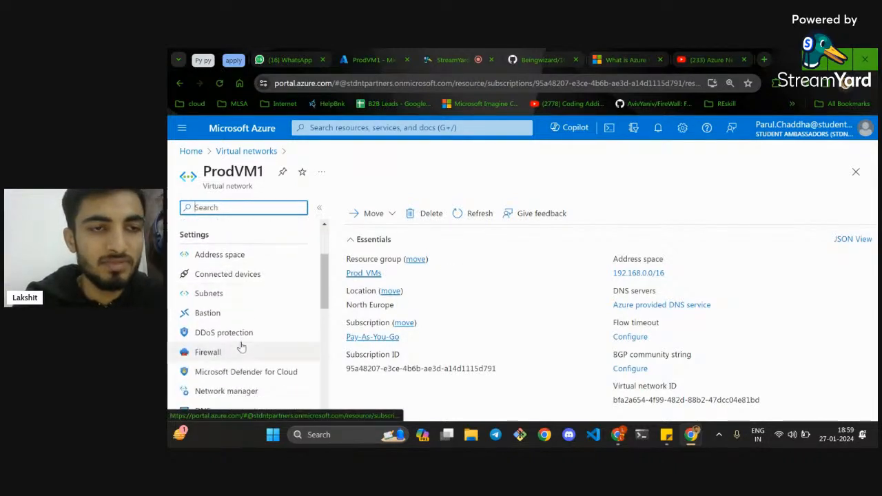
scroll(242, 347, down, 3)
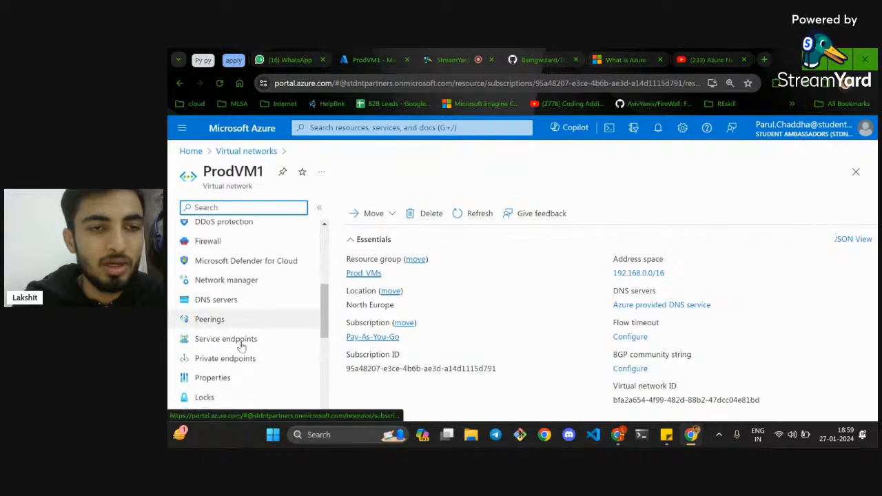
scroll(242, 347, up, 9)
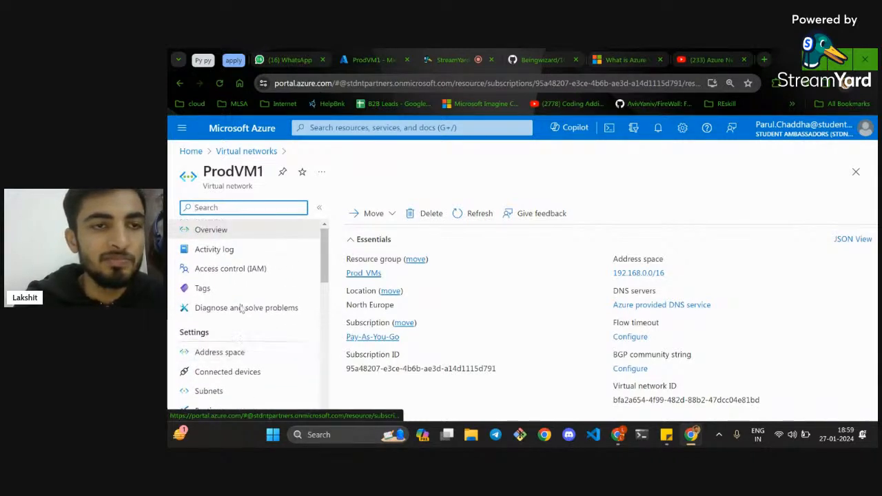
scroll(242, 345, down, 1)
click(246, 311)
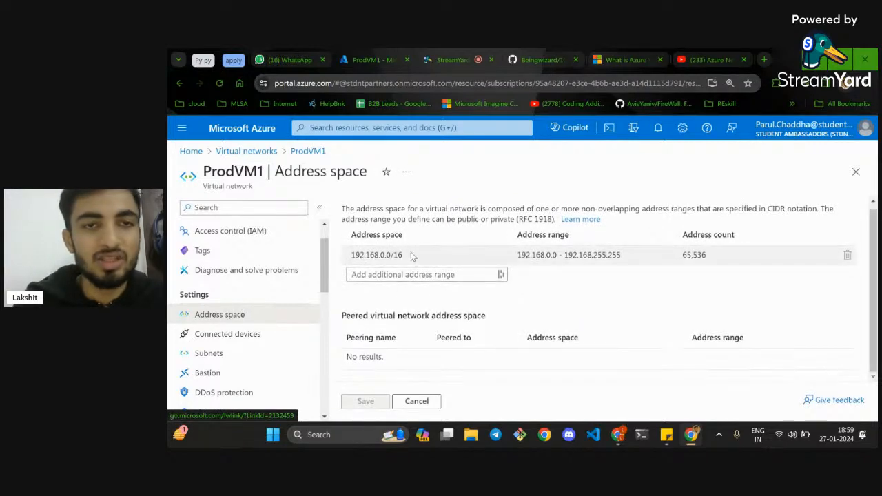
Step: Examine the CIDR prefix, address range and address count of ProdVM1's address space
click(404, 258)
double_click(407, 260)
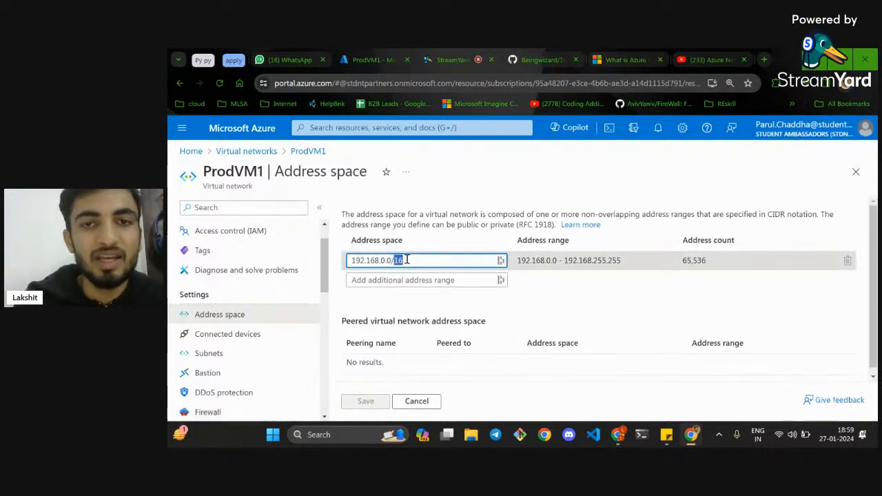
triple_click(565, 260)
double_click(577, 264)
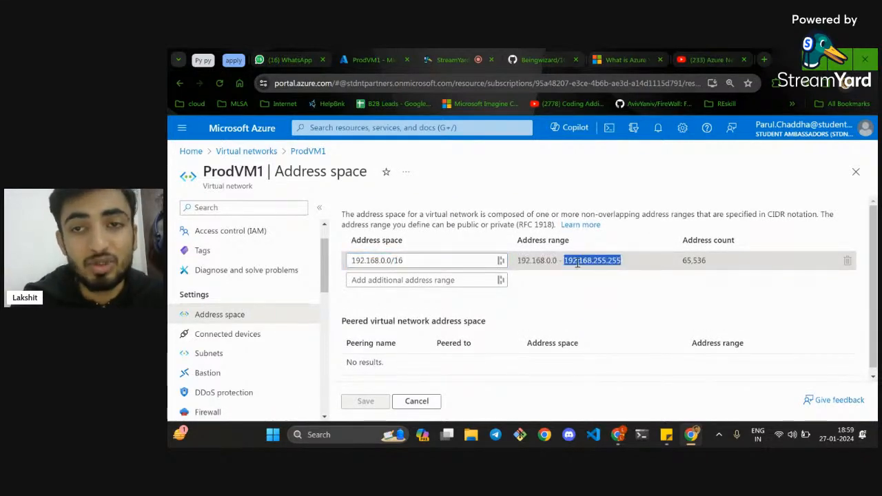
double_click(698, 259)
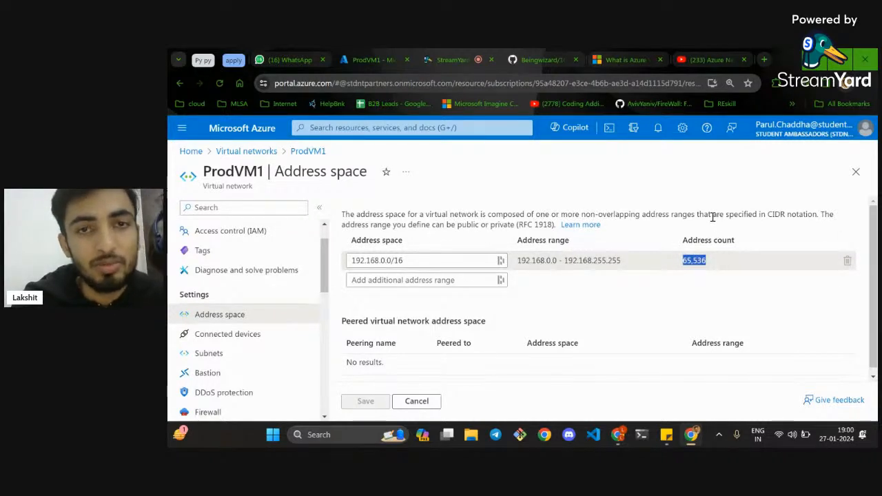
Step: Copy "CIDR notation" from the address space description and post it as a comment in the StreamYard studio
drag(768, 214, 815, 214)
key(ctrl+c)
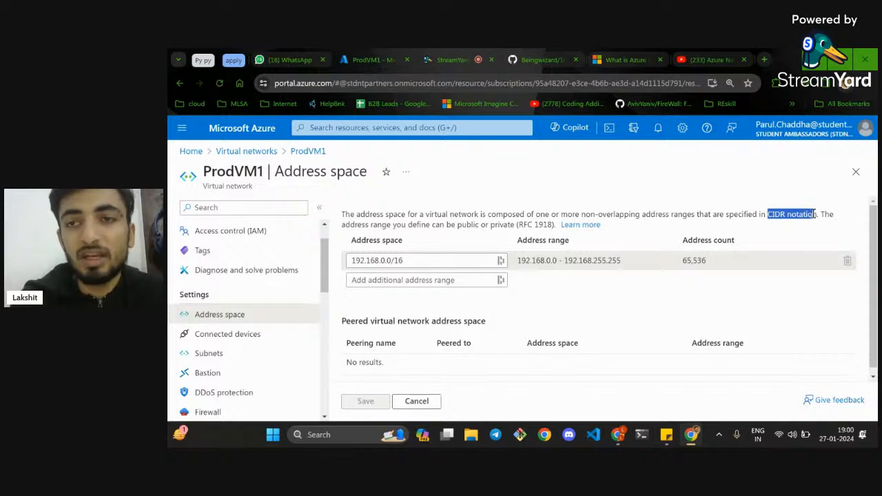
click(446, 58)
click(696, 407)
key(ctrl+v)
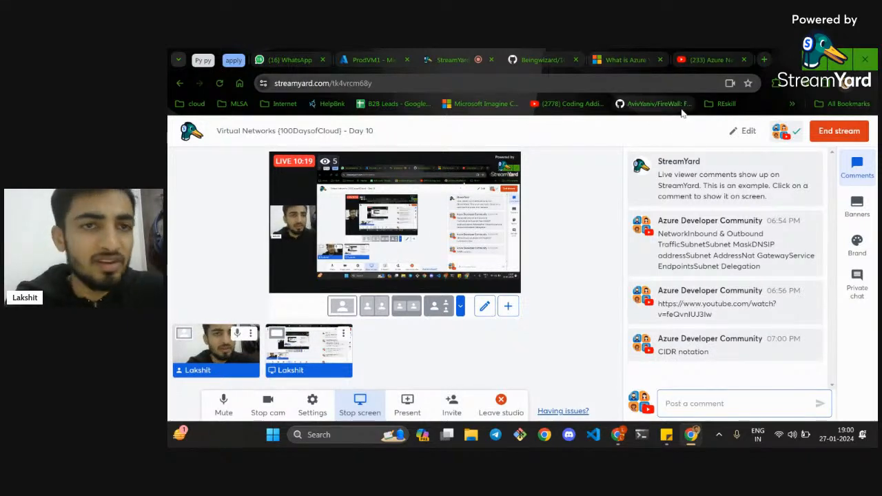
Step: Show the Azure Developer Community comment listing the networking terms on the live stream
mouse_move(688, 279)
click(705, 258)
click(705, 257)
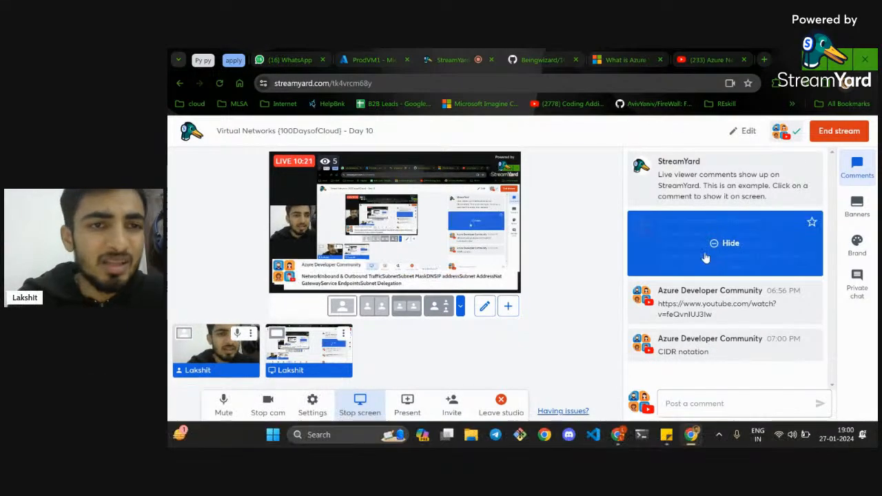
click(706, 258)
click(705, 257)
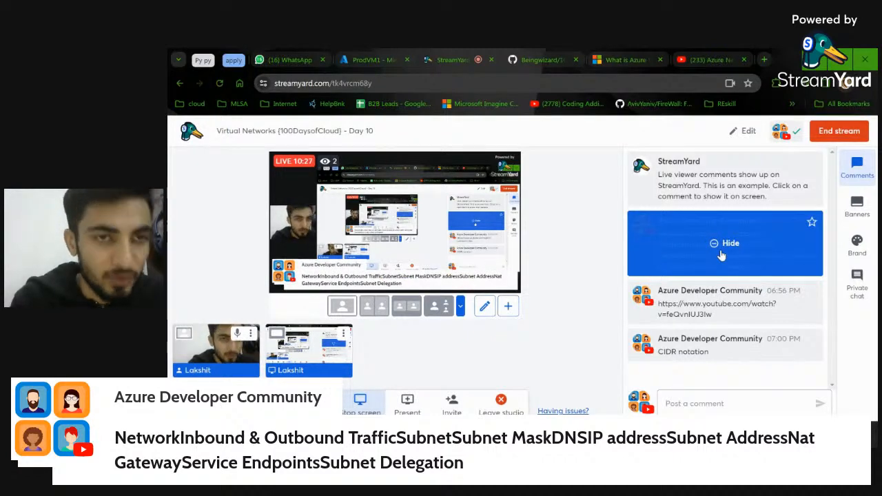
Step: Hide the networking terms comment from the stream and examine ProdVM1's address range in the Azure portal
click(721, 255)
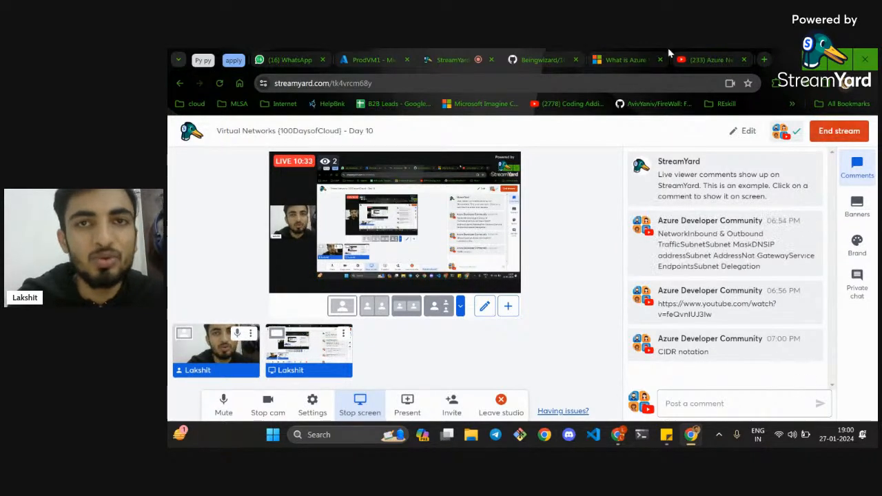
click(353, 57)
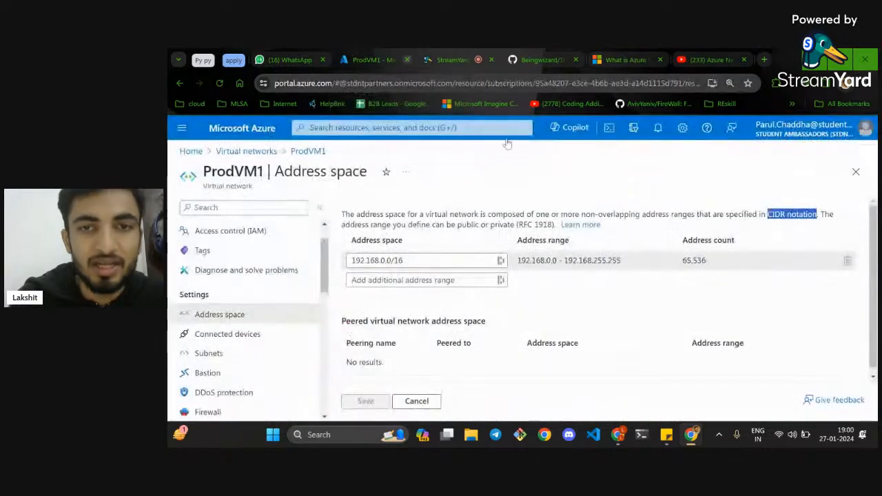
drag(622, 261, 517, 262)
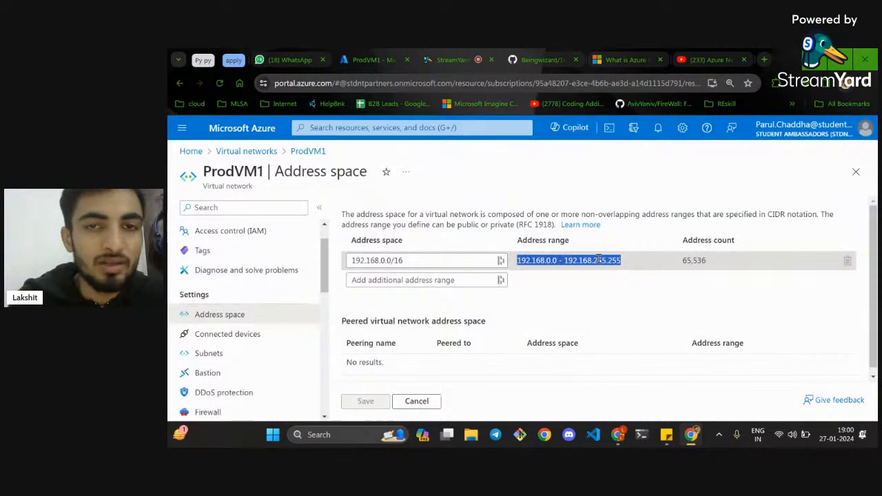
click(544, 265)
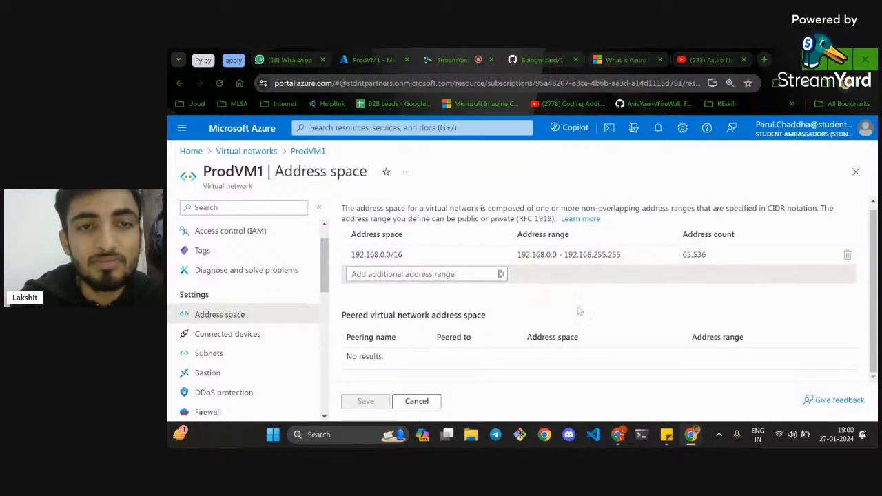
triple_click(574, 261)
click(575, 264)
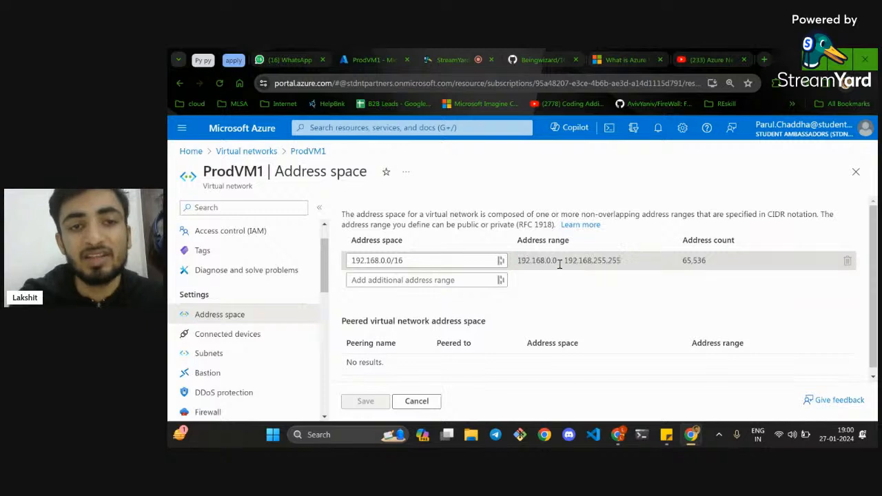
click(437, 261)
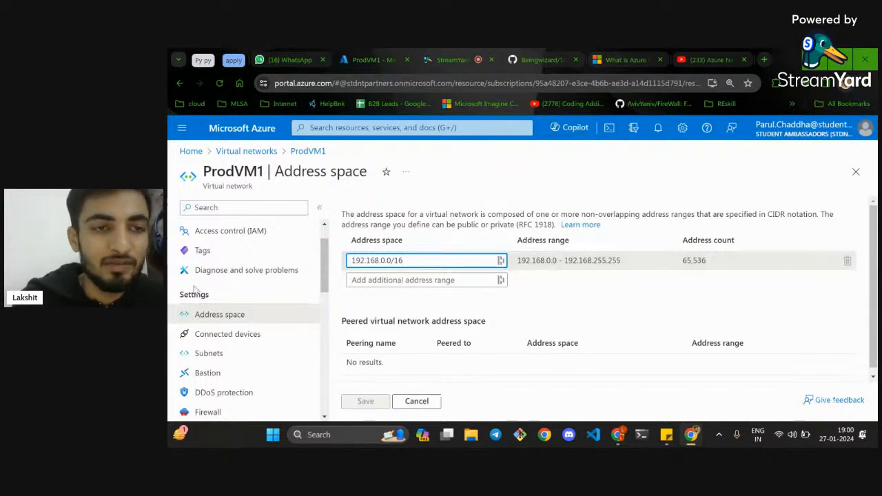
Step: Start a new subnet in the ProdVM1 virtual network and name it Test_subnet_for_learning_purpose
scroll(220, 315, down, 1)
click(221, 315)
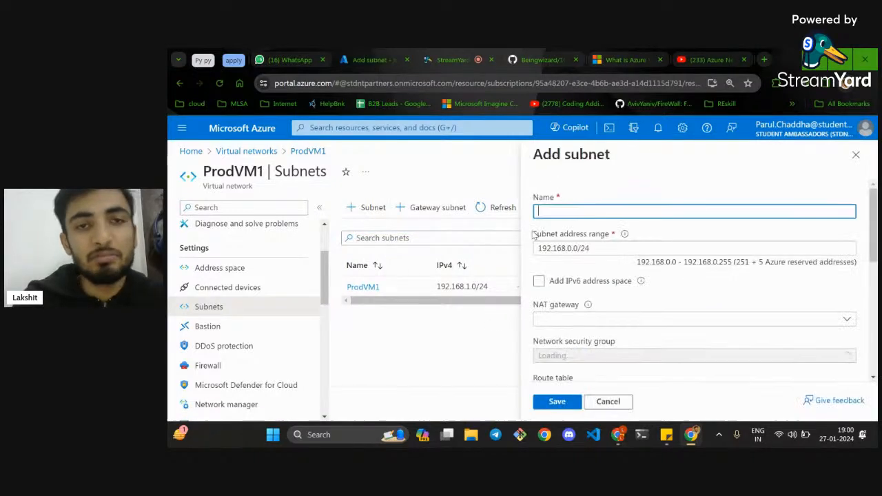
text(Tes)
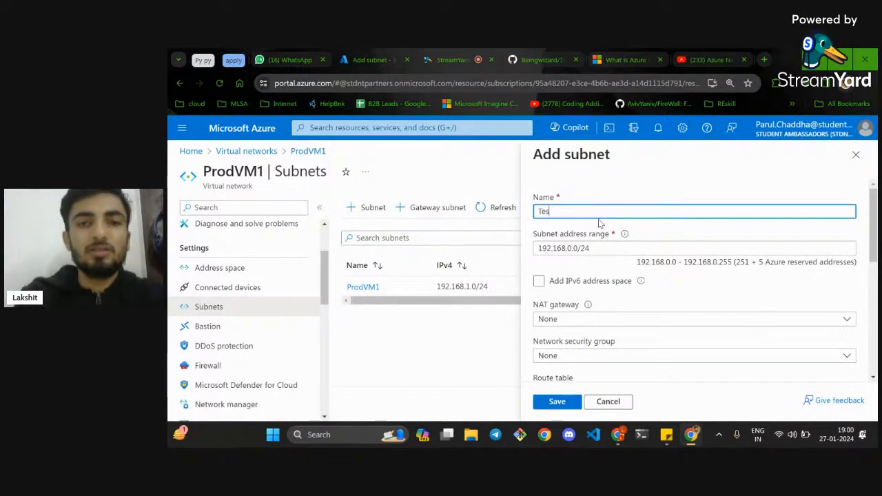
text(t subnet)
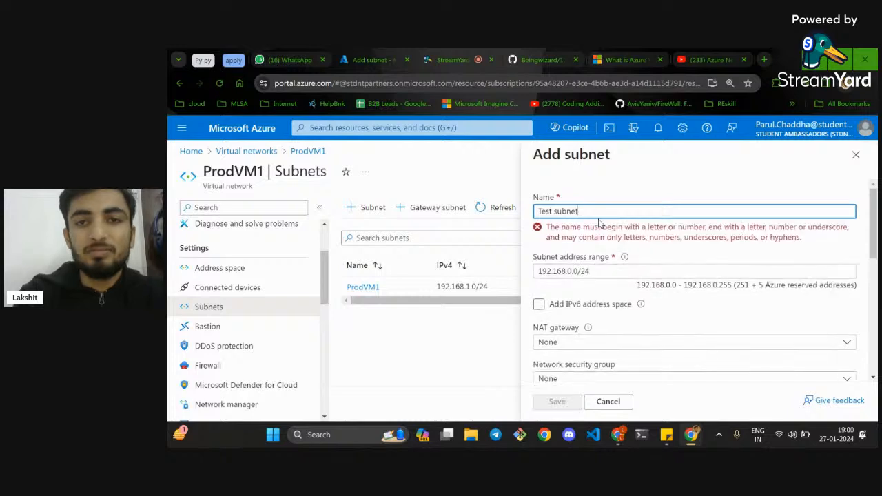
key(ctrl+BackSpace)
key(BackSpace)
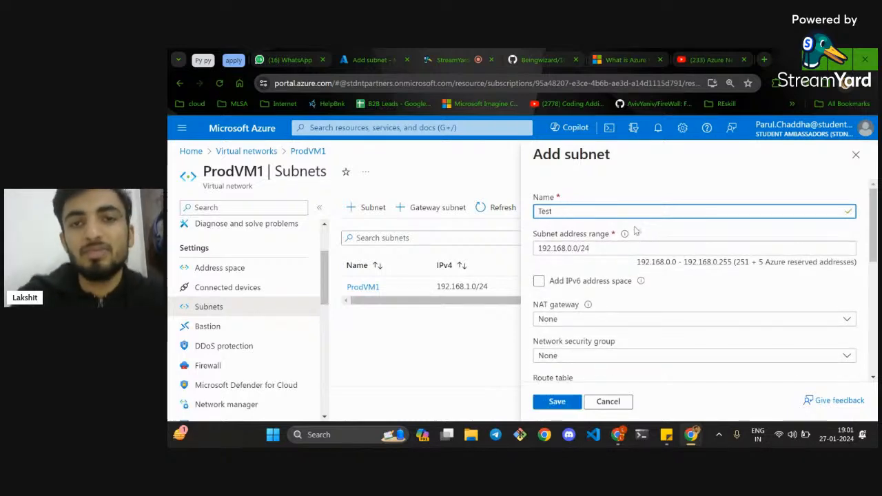
text(_subnet)
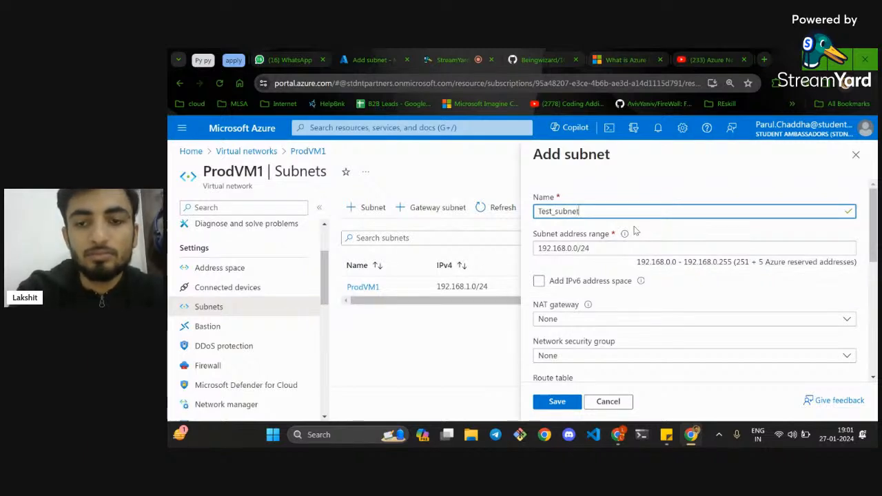
text(_for_)
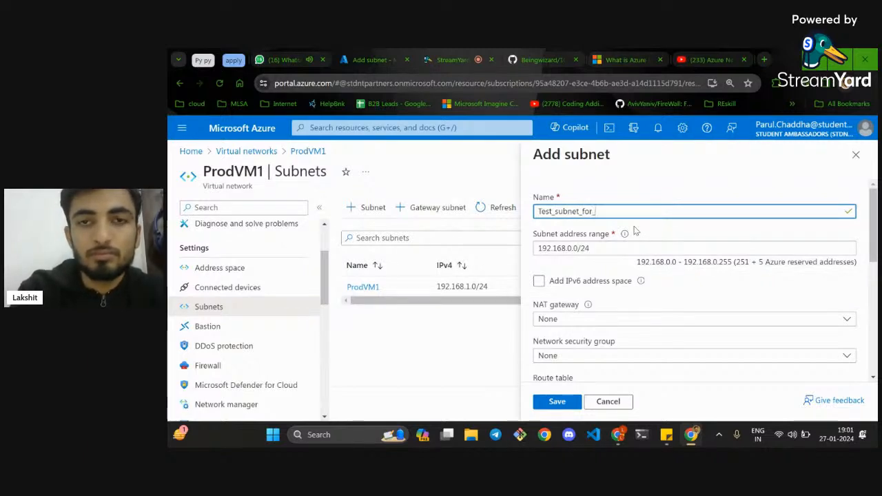
text(learning_purpose)
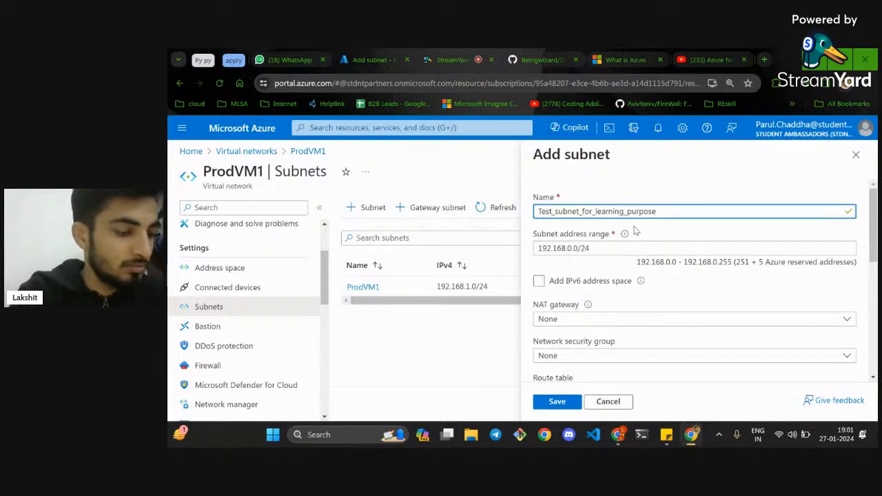
Step: Examine the new subnet's IPv4 address range, its Azure reserved addresses and the IPv6 address space option
scroll(653, 282, down, 1)
click(608, 228)
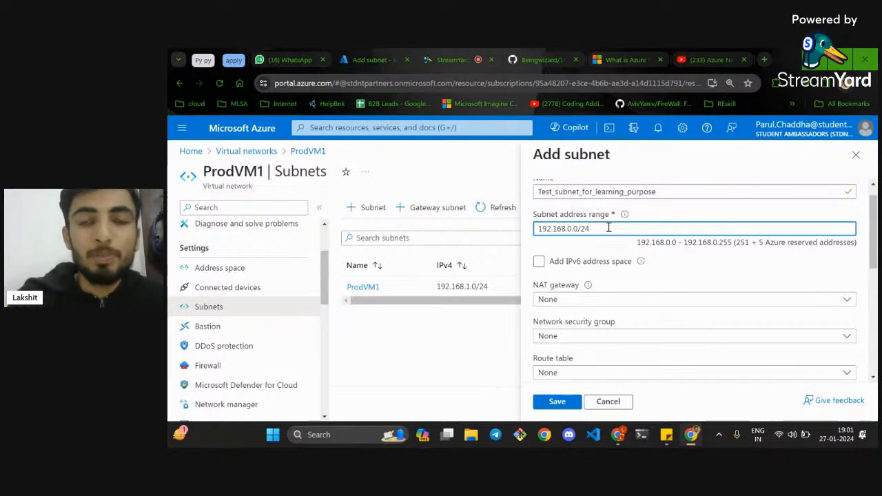
key(ctrl+plus)
key(ctrl+plus)
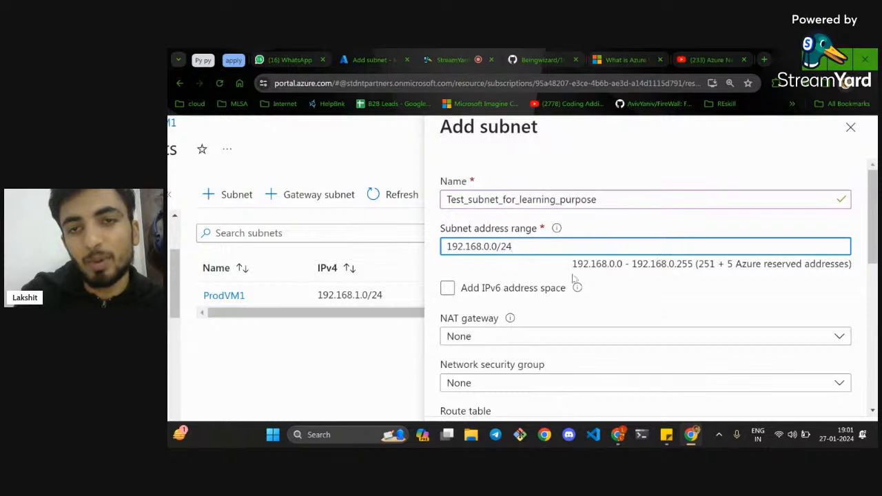
double_click(576, 267)
drag(576, 267, 670, 269)
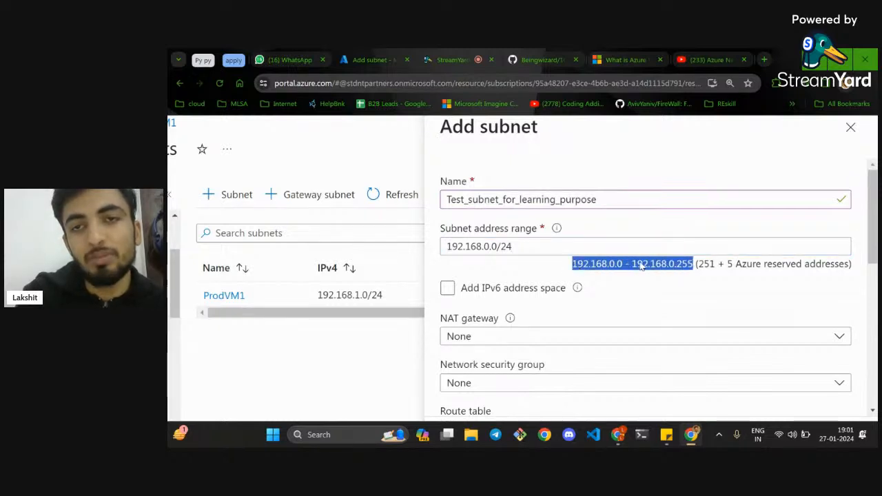
key(ctrl+minus)
key(ctrl+minus)
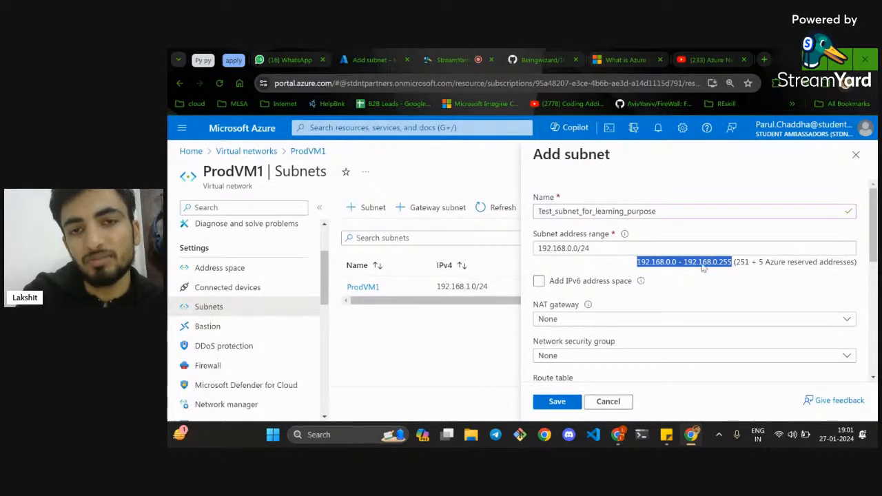
click(750, 263)
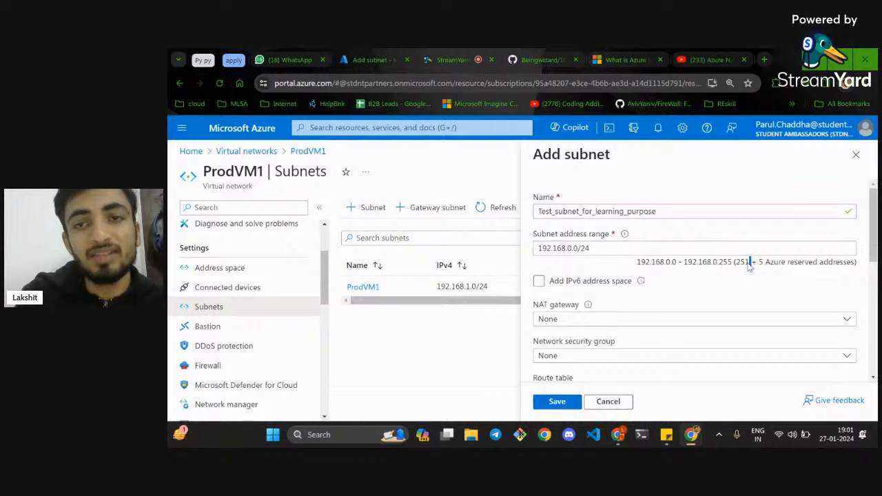
triple_click(748, 266)
triple_click(746, 266)
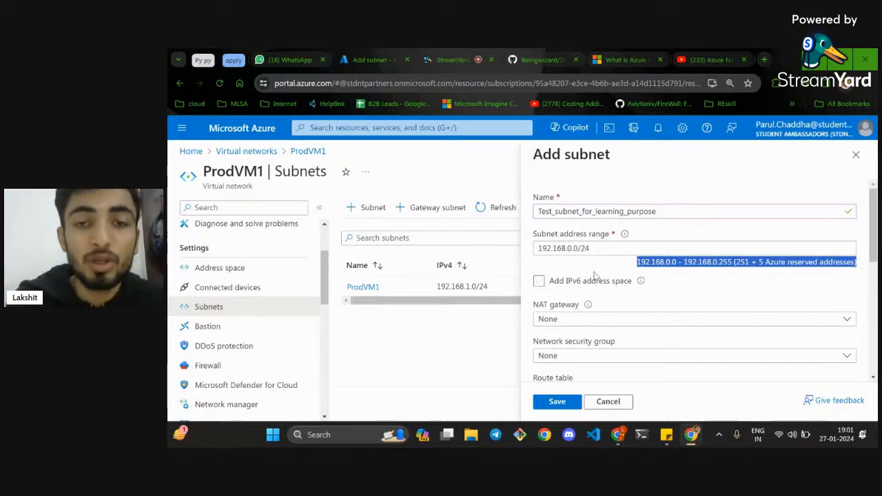
click(566, 284)
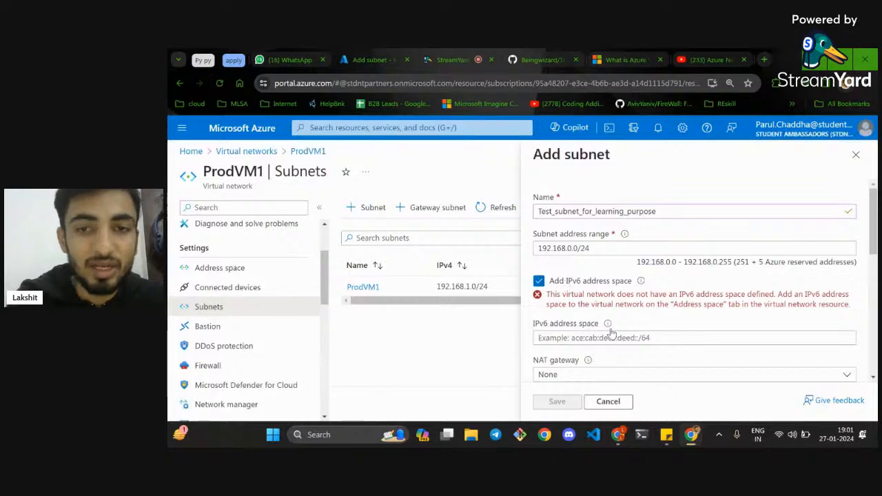
click(539, 281)
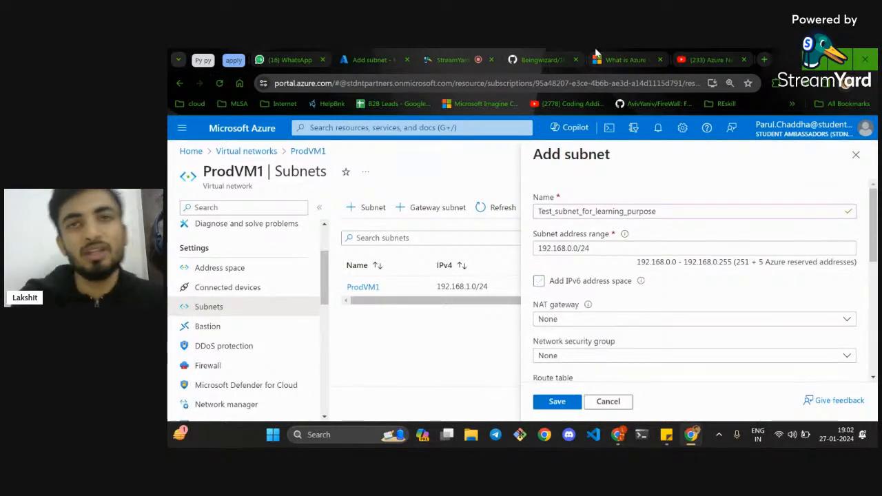
Step: Post "IPv4 vs IPv6" as a comment in the StreamYard studio
click(462, 48)
click(687, 399)
text(IPv4 vs)
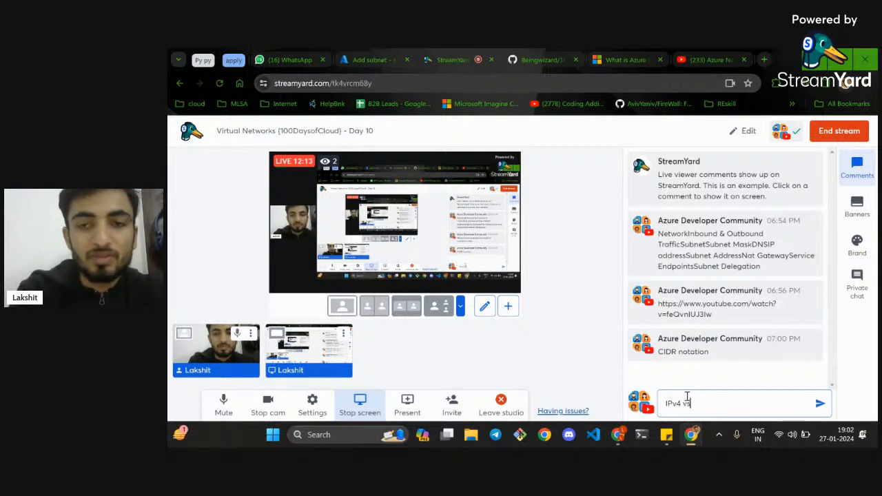
text( IPv6)
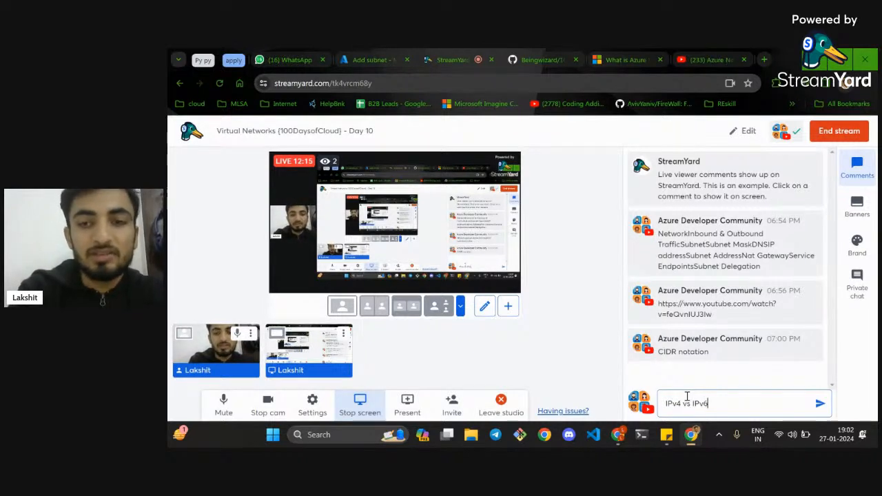
key(Return)
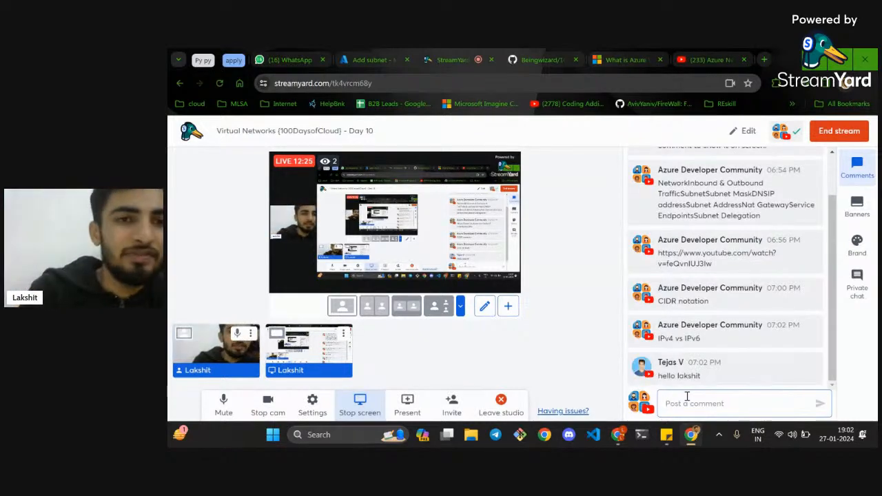
Step: Return to the Add subnet form in the Azure portal and examine the first address of the IPv4 range
click(547, 48)
click(402, 50)
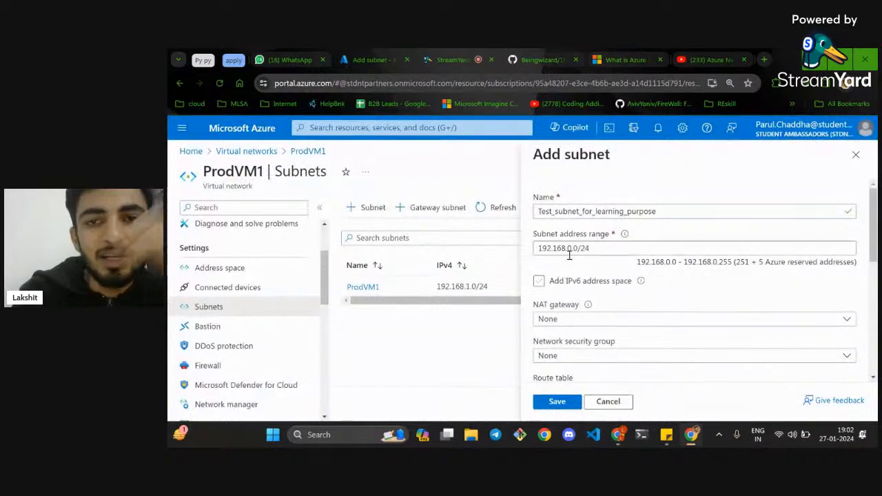
double_click(674, 263)
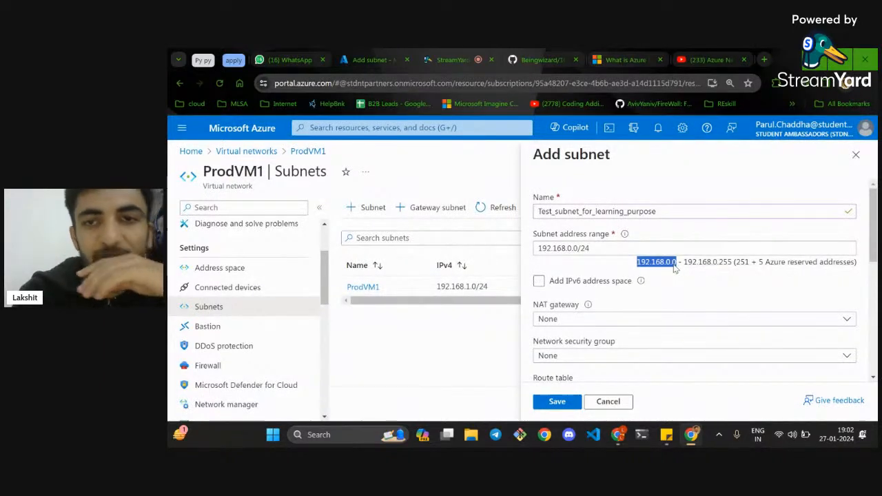
click(676, 267)
double_click(675, 266)
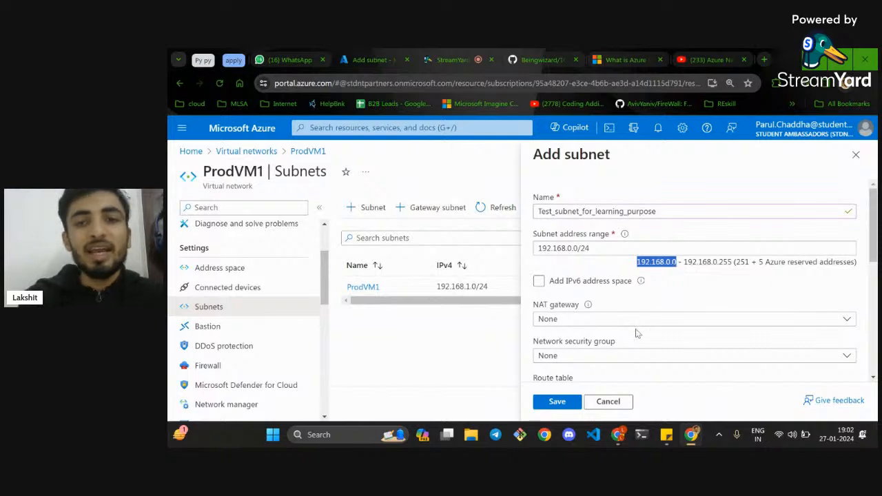
Step: Enable the IPv6 address space for the new subnet and enter ace:adf:afa:adsfa/272 as its address
scroll(636, 333, down, 1)
double_click(539, 222)
click(539, 222)
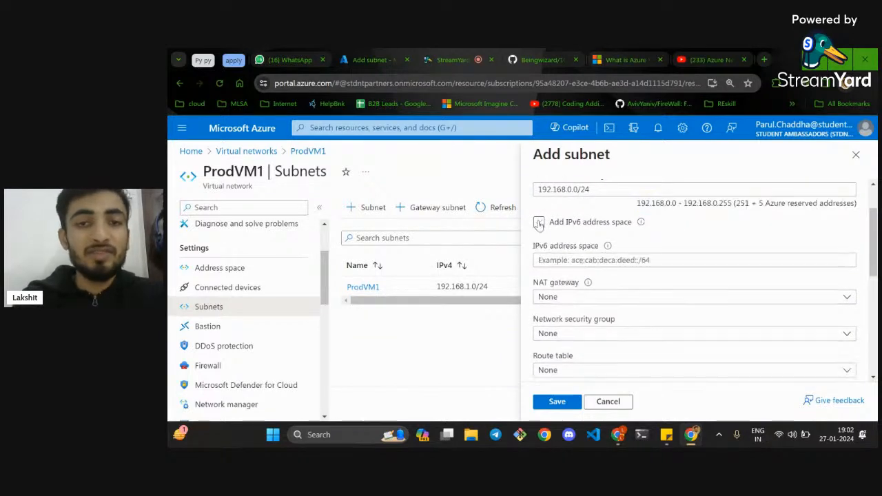
click(621, 280)
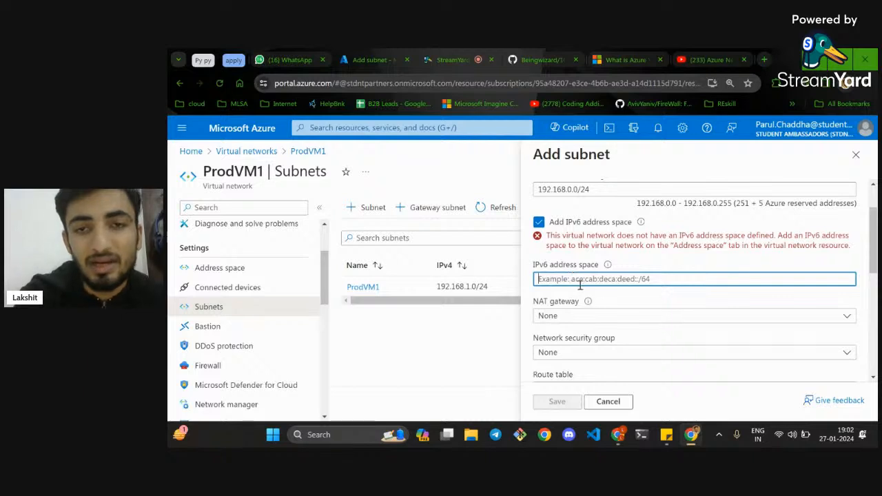
text(ace:adf:a)
key(BackSpace)
text(:afa)
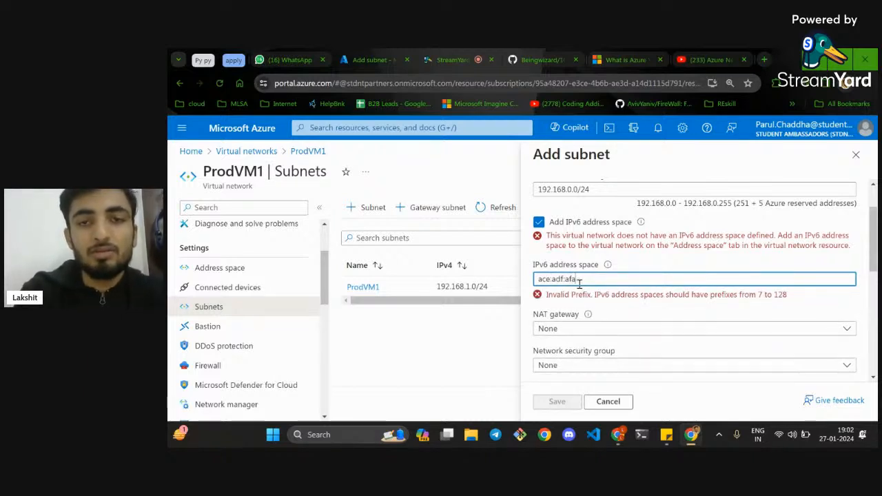
text(d:adsfa/2)
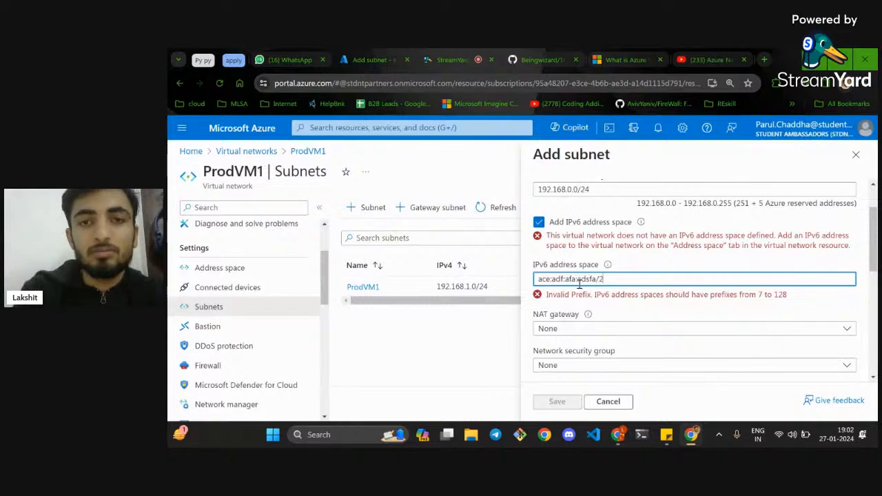
text(72309)
key(BackSpace)
key(BackSpace)
key(BackSpace)
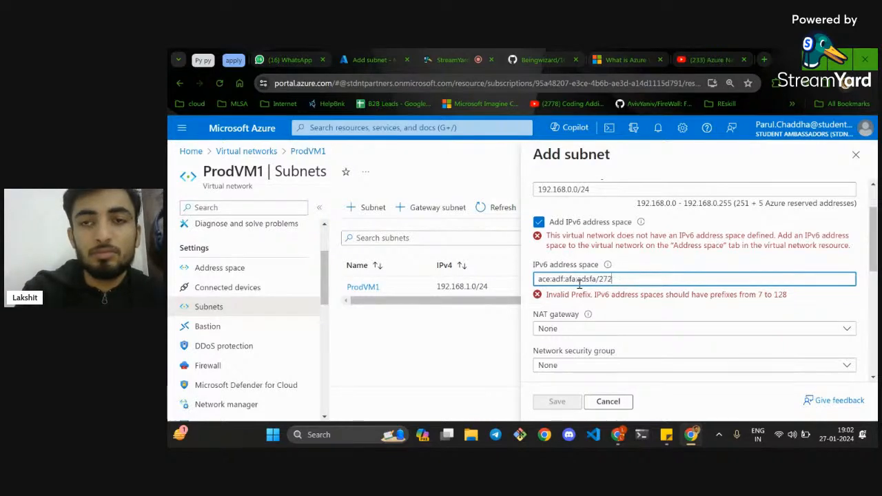
Step: Change the new subnet's IPv6 address space to ace:adf:afa:afa/28 and examine the validation of the entry
click(591, 280)
key(BackSpace)
key(BackSpace)
click(635, 291)
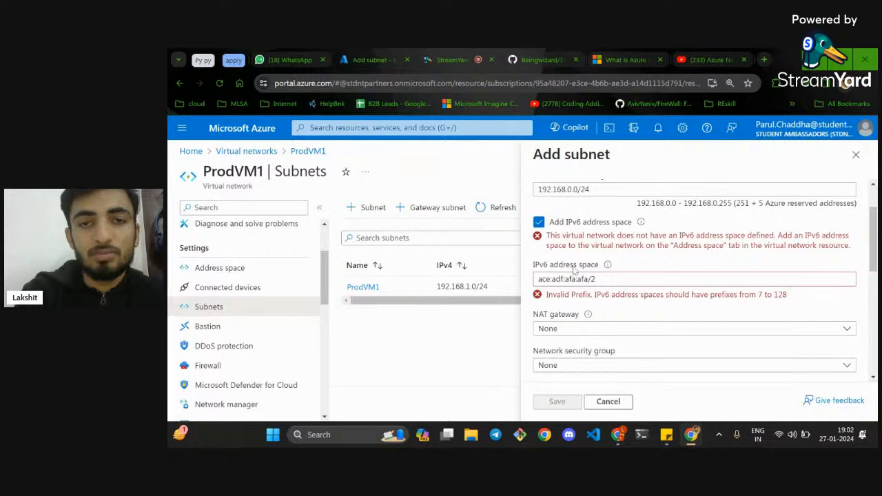
click(605, 280)
key(ctrl+a)
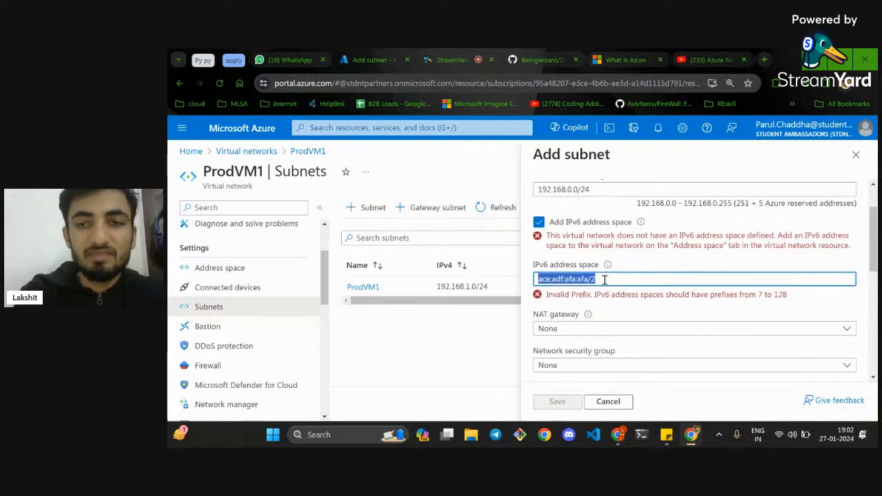
key(End)
key(BackSpace)
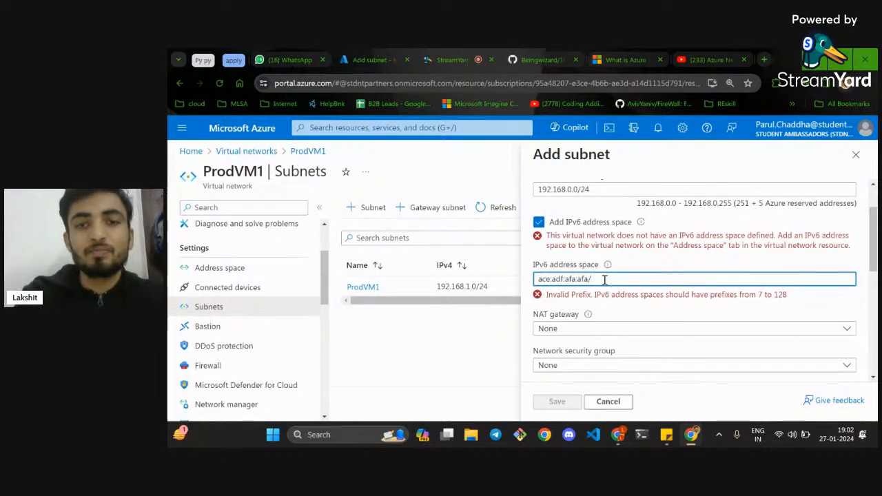
text(28)
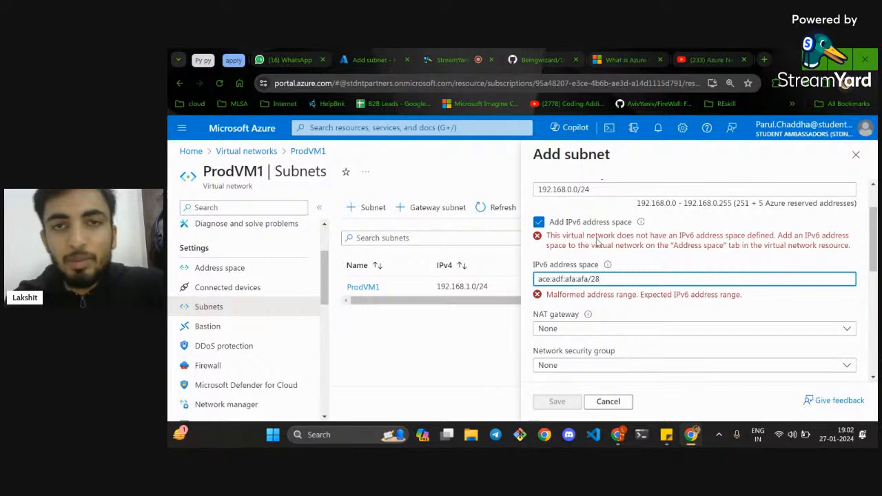
scroll(611, 279, up, 2)
scroll(611, 279, down, 2)
scroll(464, 276, up, 3)
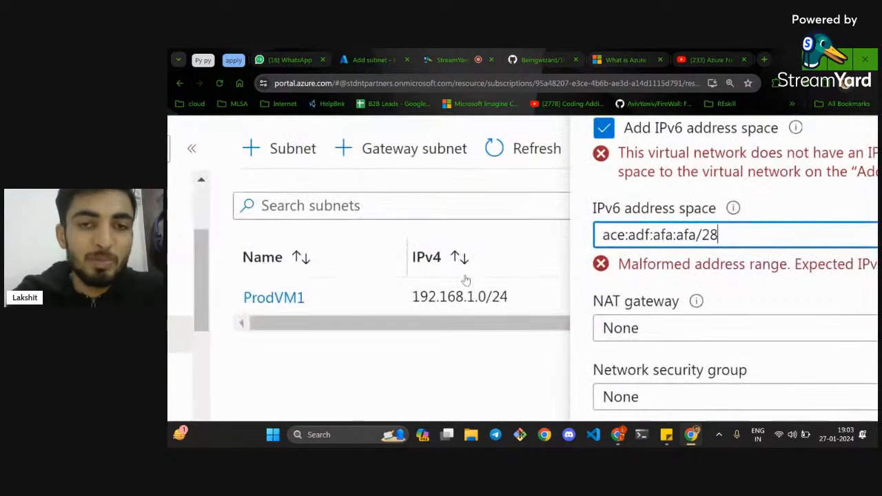
scroll(486, 310, down, 3)
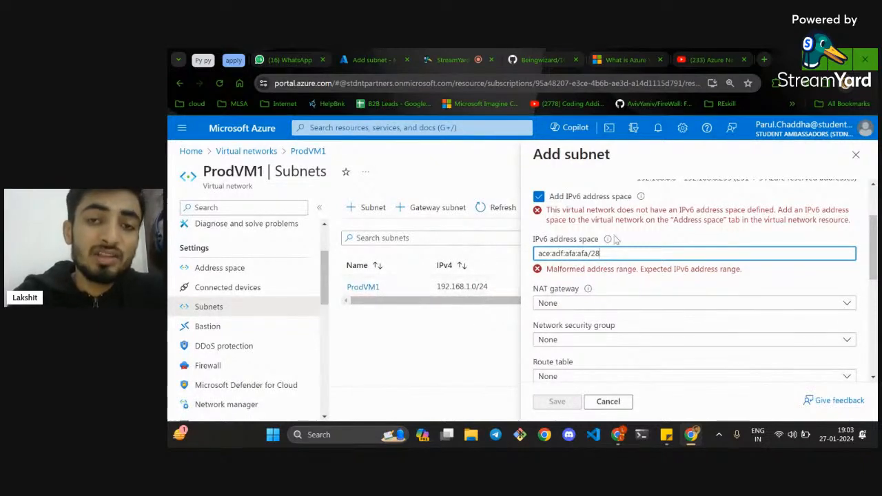
Step: Clear the IPv6 address space value of the new subnet
scroll(615, 240, up, 2)
triple_click(605, 309)
key(BackSpace)
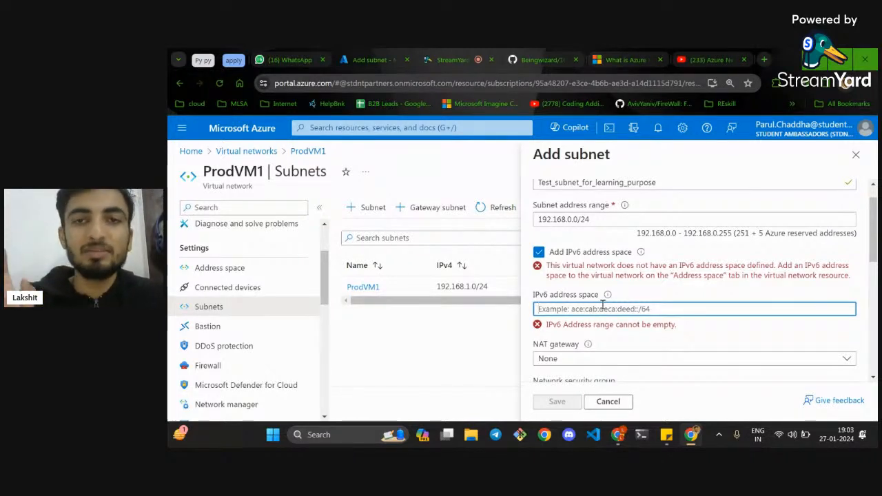
Step: Try 192.168.0.0/6 as the new subnet's IPv4 address range
click(604, 219)
key(BackSpace)
key(BackSpace)
text(6)
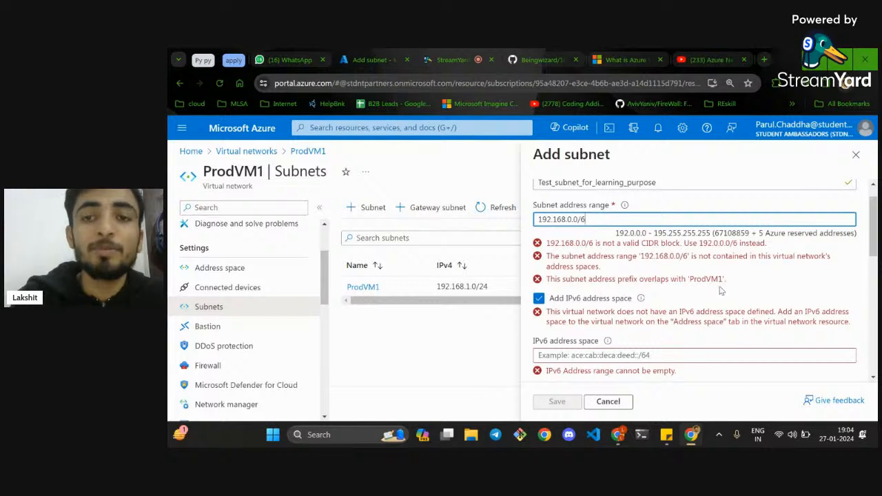
Step: Disable the IPv6 address space for the new subnet and set its address range to 192.168.0.0/24
click(539, 299)
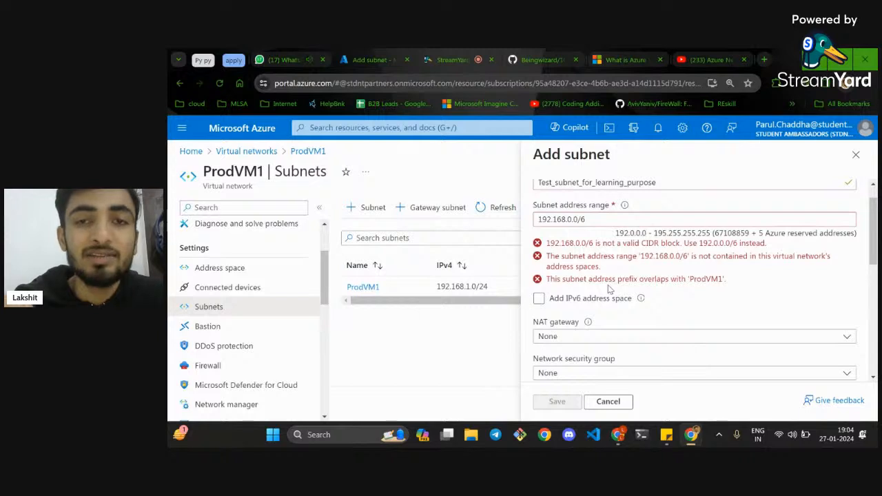
click(593, 218)
key(BackSpace)
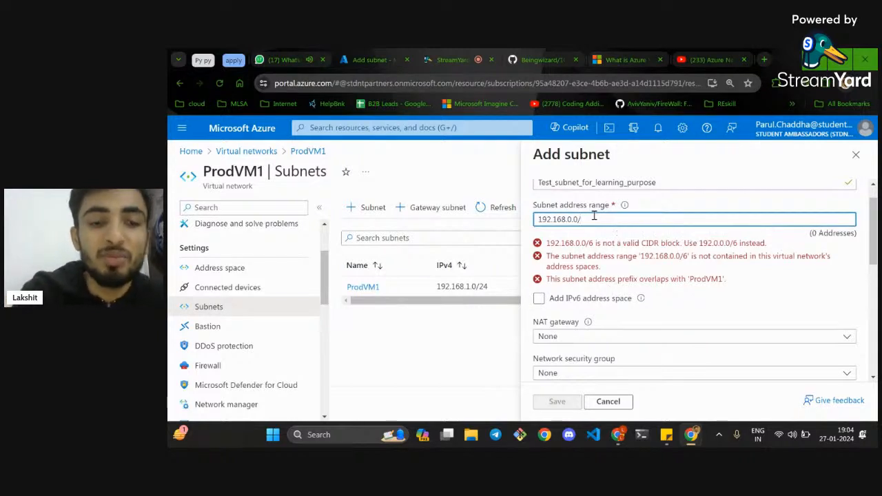
text(24)
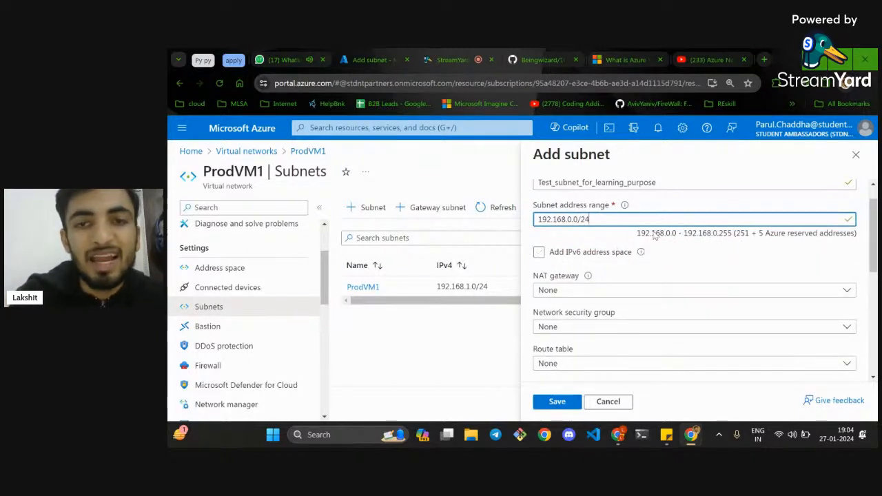
Step: Check the NAT gateway setting and assign ProdVM1 as the new subnet's network security group
scroll(634, 253, down, 1)
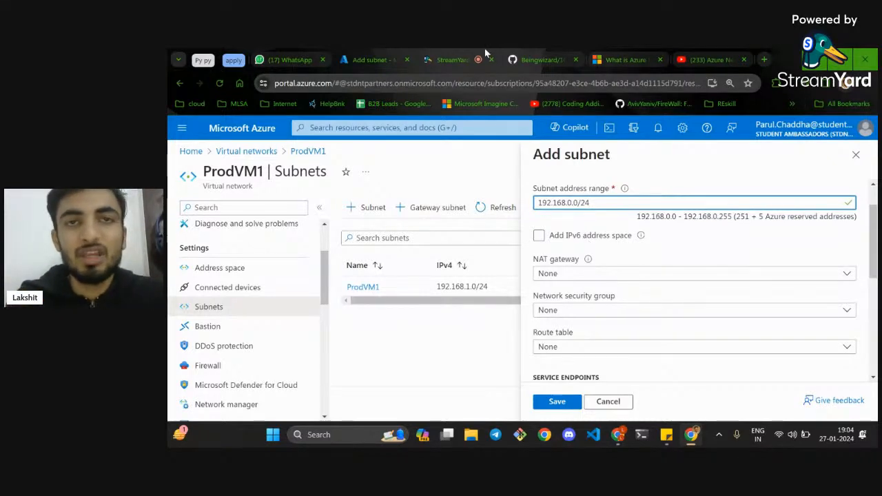
scroll(626, 243, down, 2)
click(628, 229)
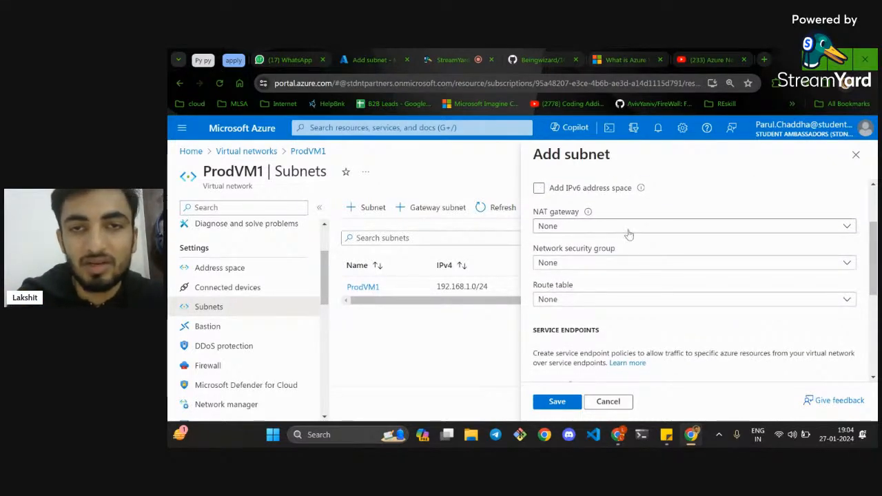
click(629, 232)
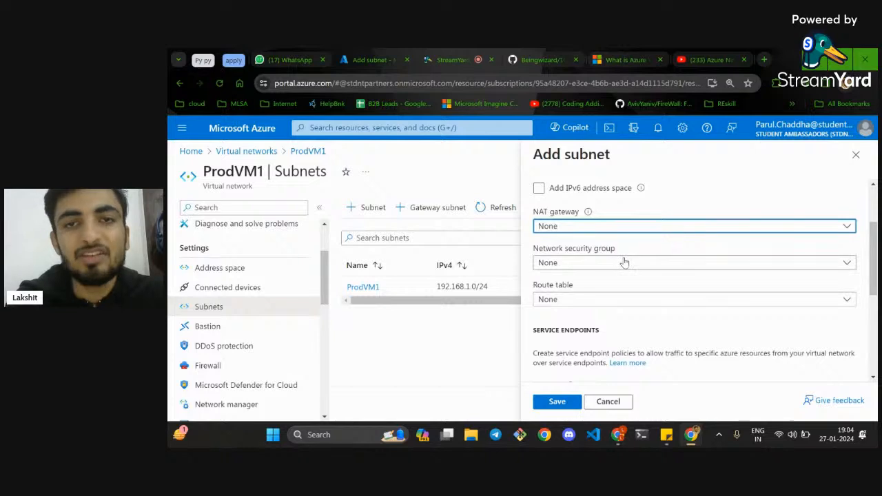
click(624, 263)
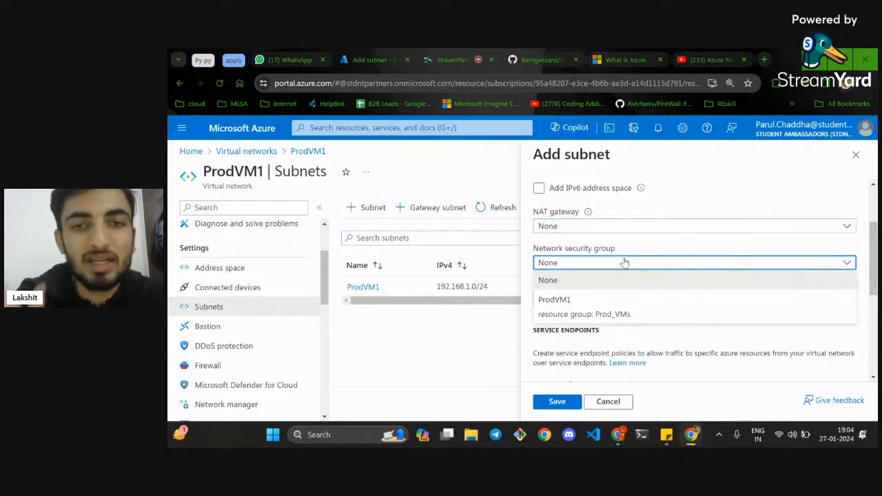
click(585, 300)
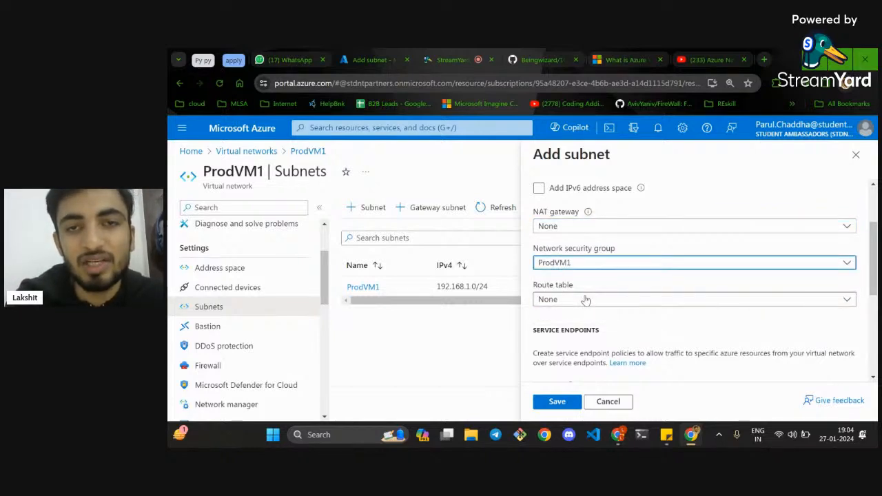
Step: Check which route tables are available for the new subnet
scroll(585, 300, down, 1)
click(579, 265)
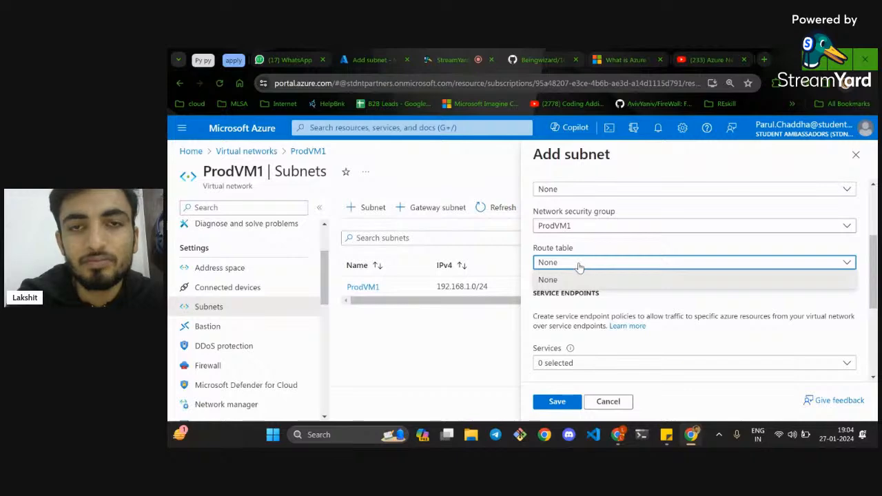
click(579, 266)
Step: Switch to WhatsApp Web and open the shared Azure Load Balancer slide in the "Building here" group
click(296, 49)
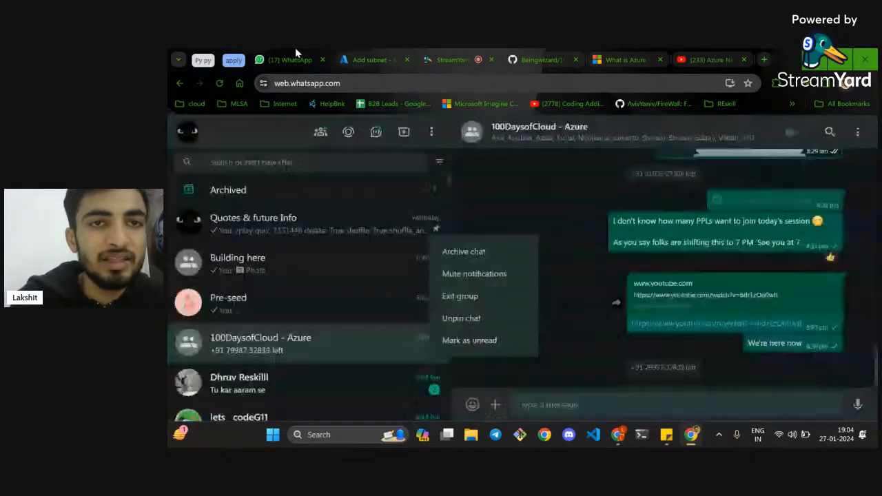
click(335, 261)
click(345, 240)
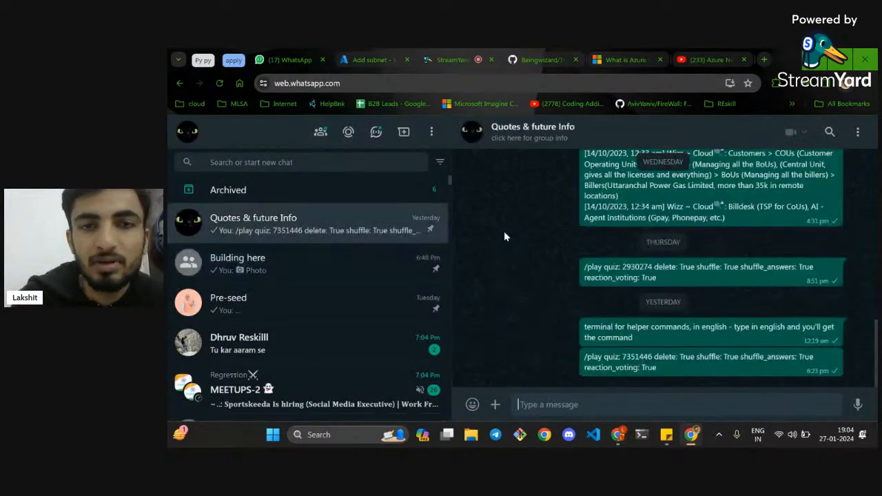
click(328, 268)
click(736, 178)
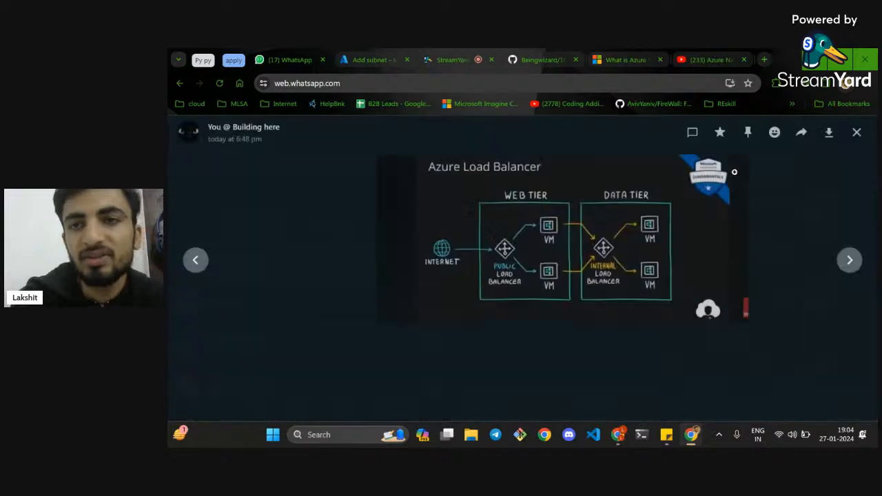
Step: Examine the Azure Networking Services slide and return to the load balancer diagram with two availability zones
key(Right)
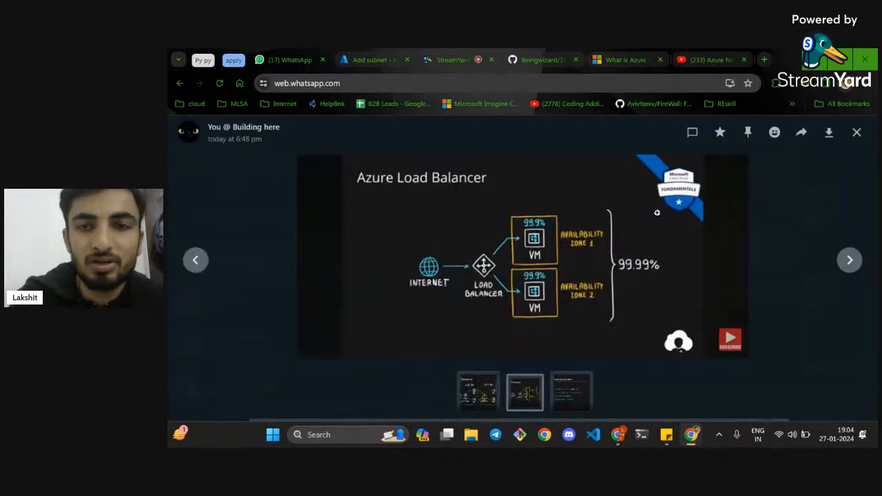
key(Right)
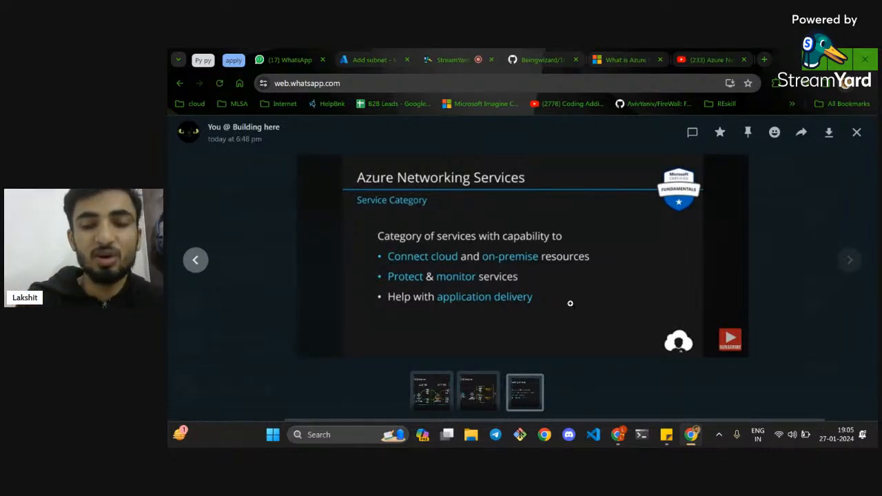
key(Left)
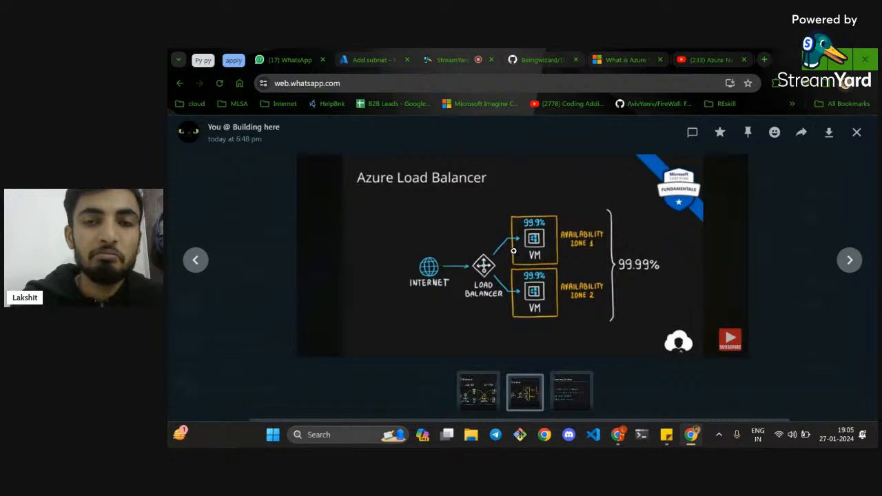
Step: Search Google for "virtual networks in azure" in a new browser tab and show the image results
click(765, 61)
text(virtua)
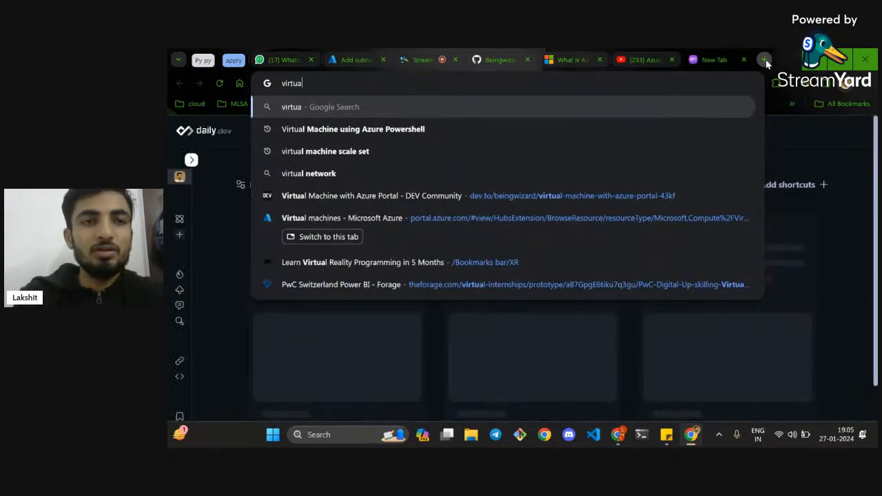
text(l net)
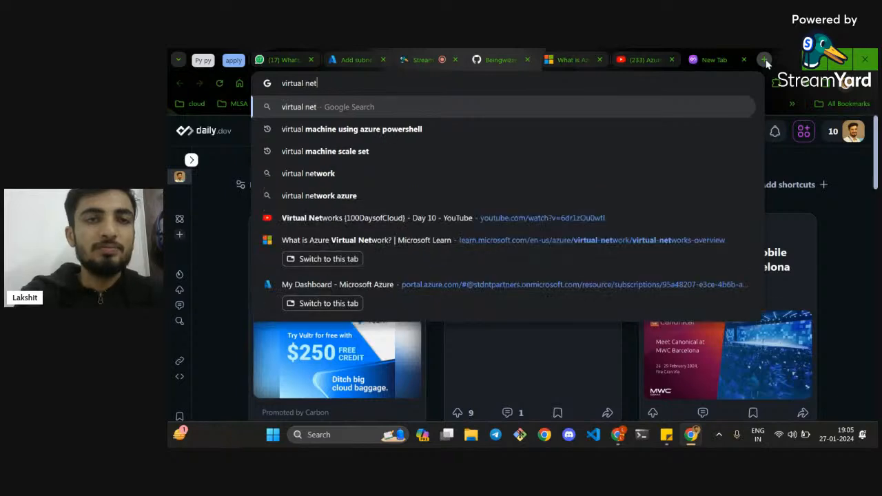
text(works in azure)
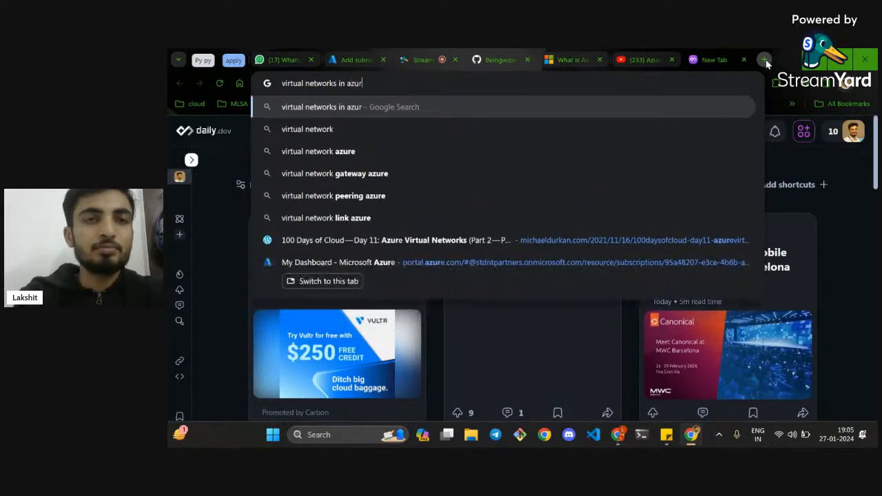
key(Return)
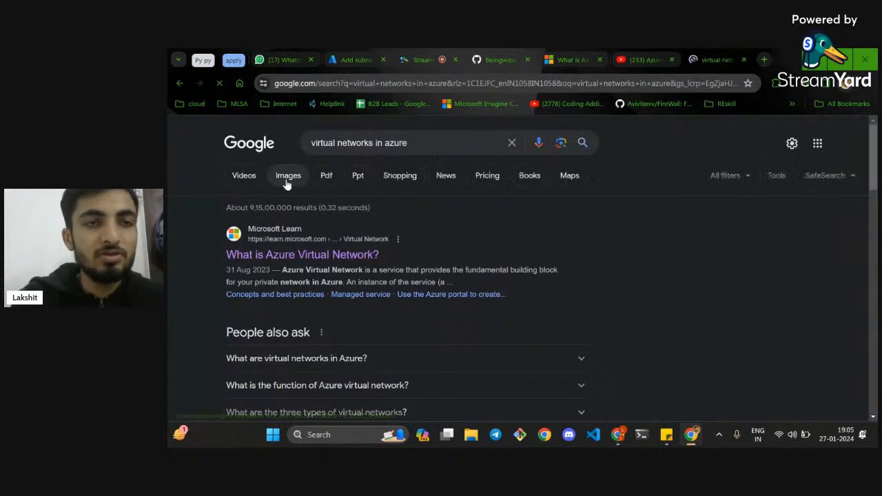
click(288, 176)
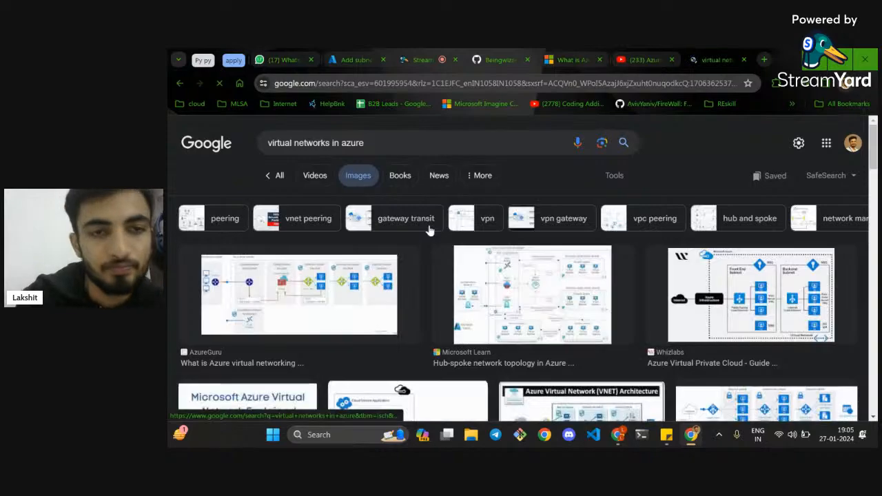
Step: Find the Azure Training Series vNet overview diagram among the image results and examine its front end and backend subnets
scroll(469, 262, down, 3)
scroll(502, 284, down, 2)
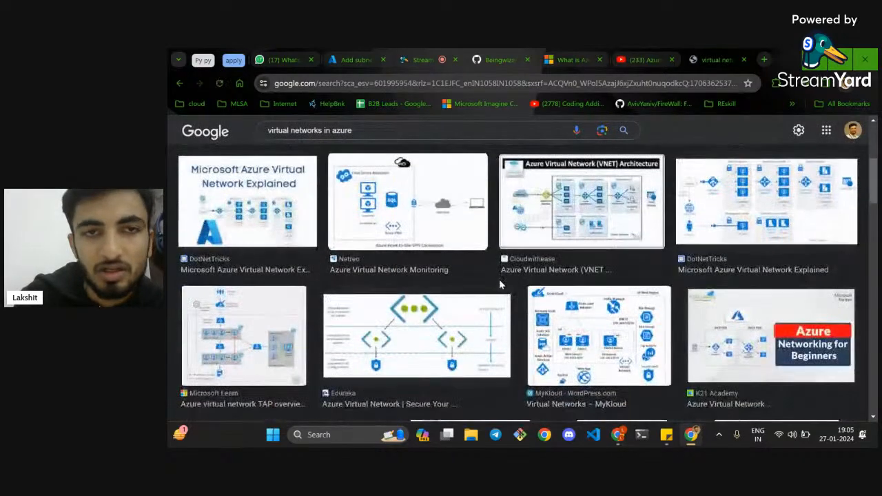
scroll(501, 285, down, 1)
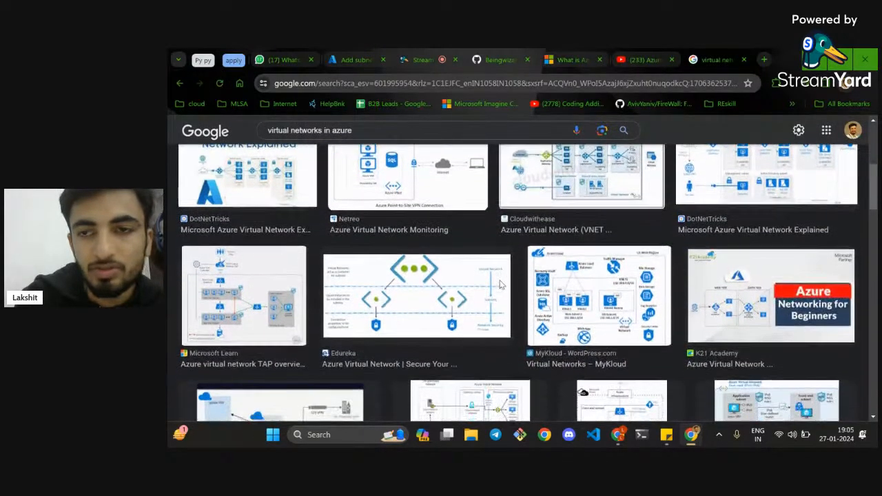
scroll(501, 284, down, 1)
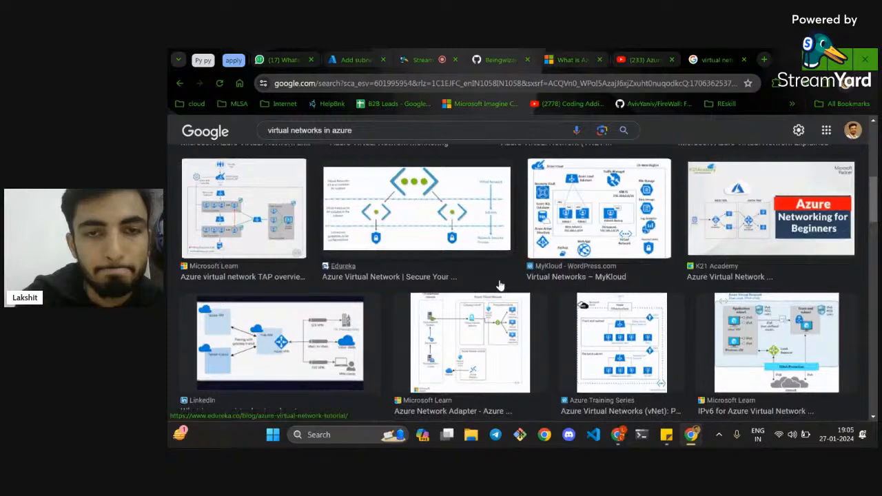
scroll(501, 284, down, 1)
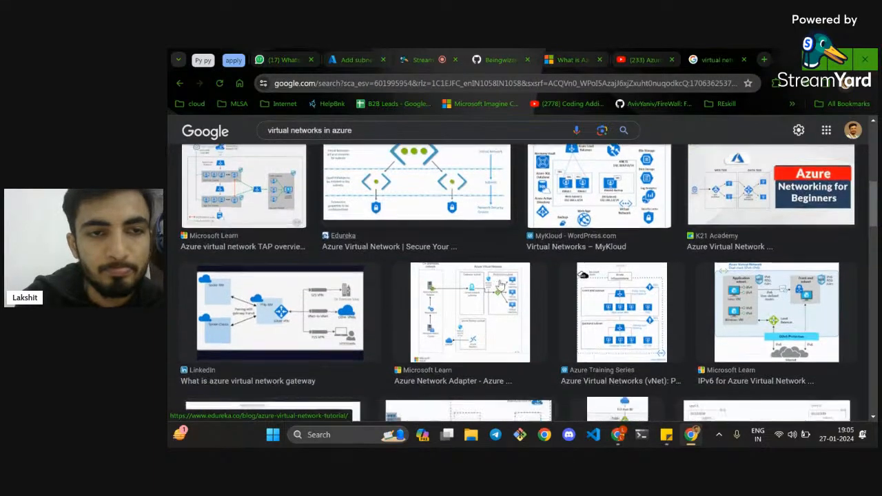
scroll(501, 285, down, 1)
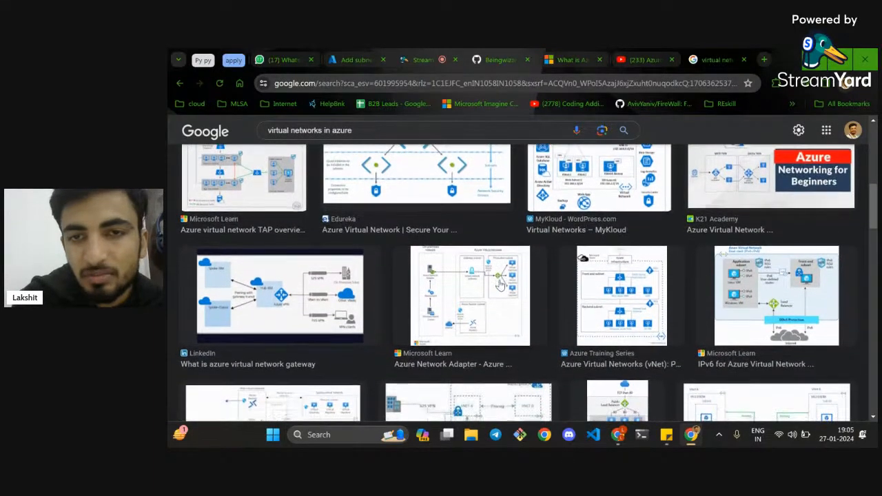
click(663, 309)
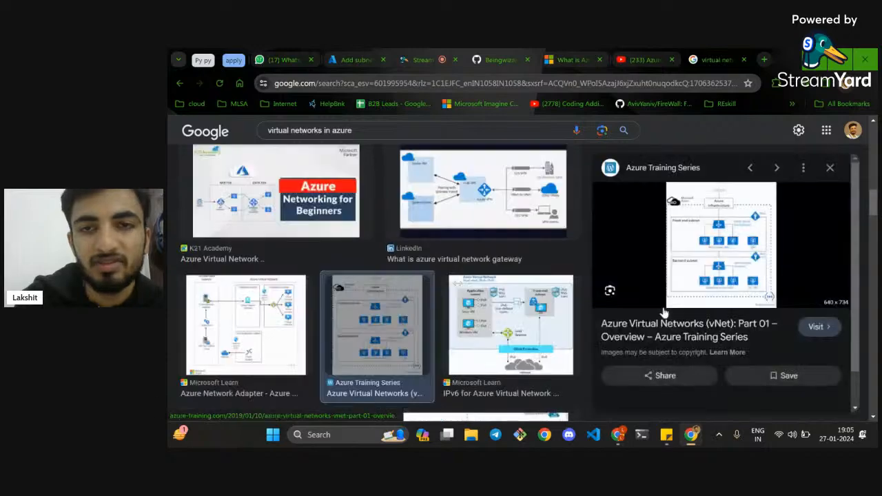
scroll(707, 271, up, 5)
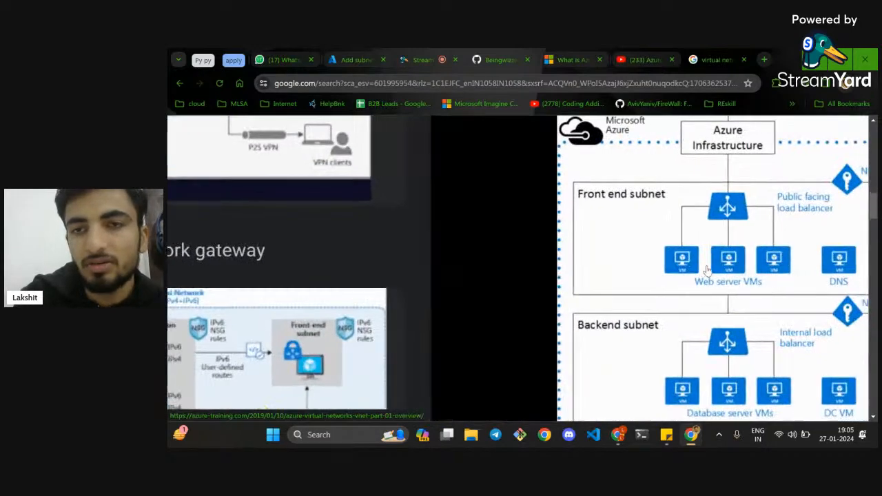
Step: Examine the whole Azure Training Series vNet overview diagram and reopen its full-size image in the separate browser tab
scroll(707, 270, right, 3)
scroll(708, 271, down, 3)
scroll(707, 271, right, 1)
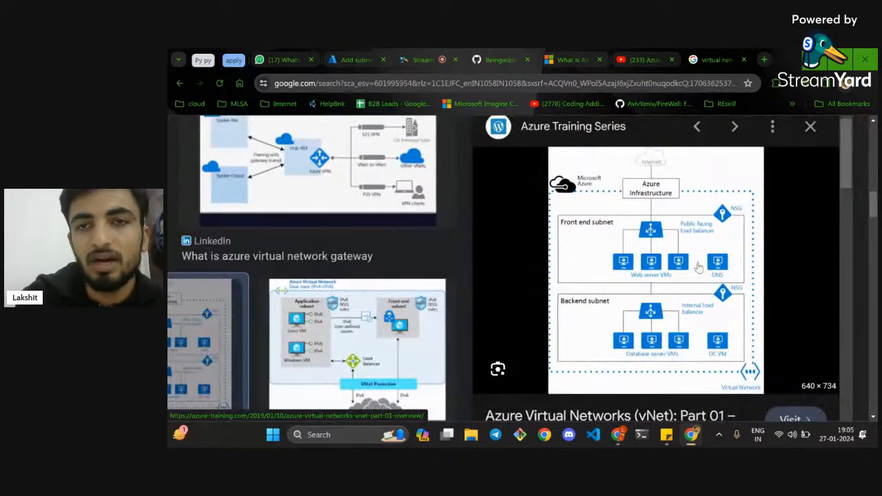
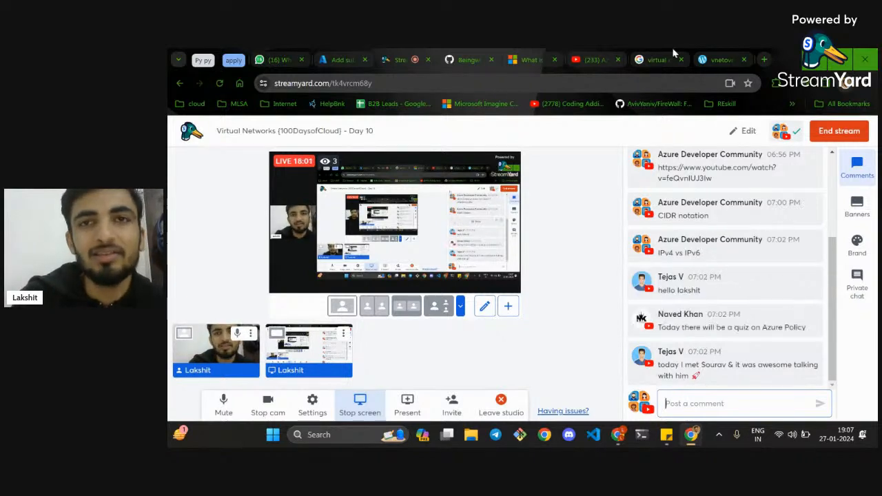
click(717, 58)
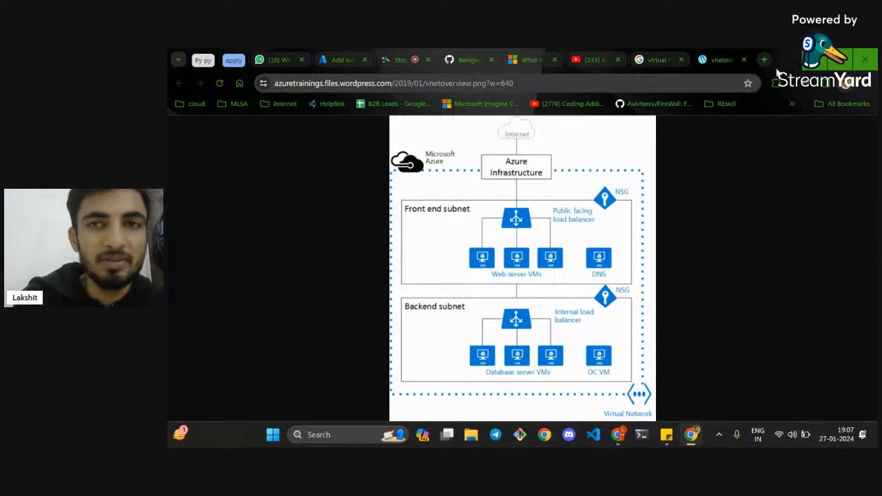
Step: Check the K21Academy Azure Networking video on YouTube and display the comment with its link on the StreamYard live stream
click(599, 57)
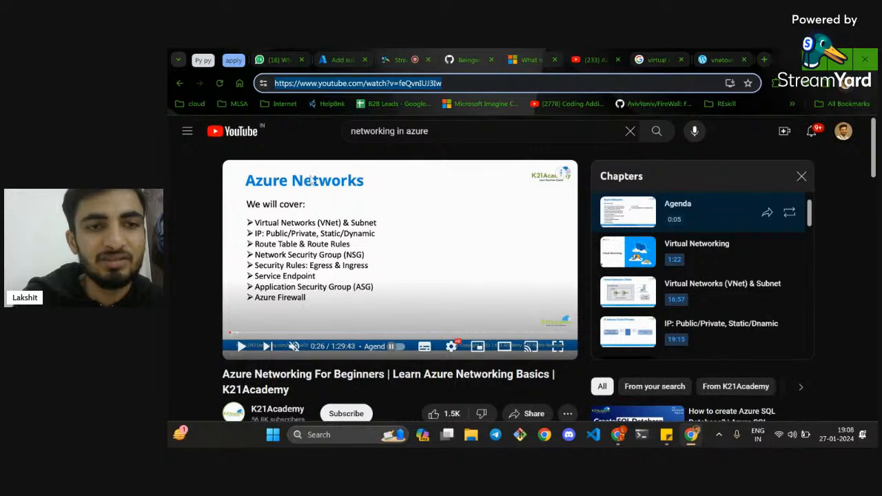
click(412, 58)
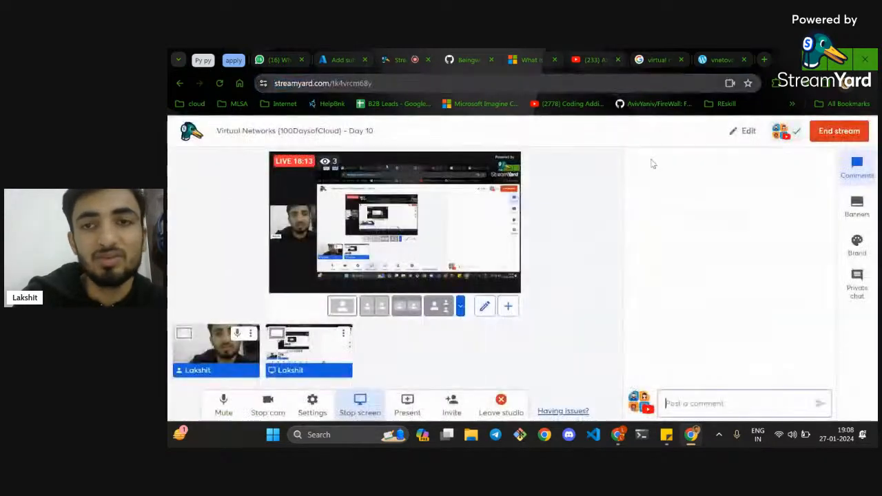
scroll(713, 237, up, 1)
click(715, 208)
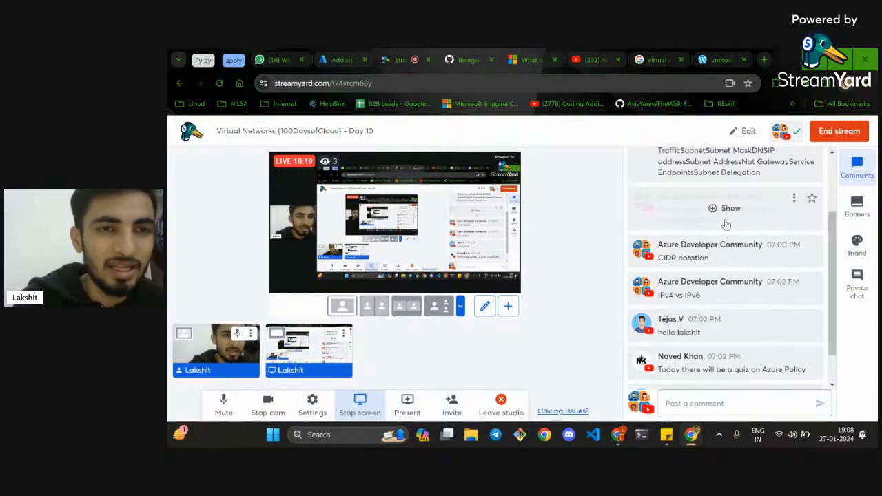
click(726, 208)
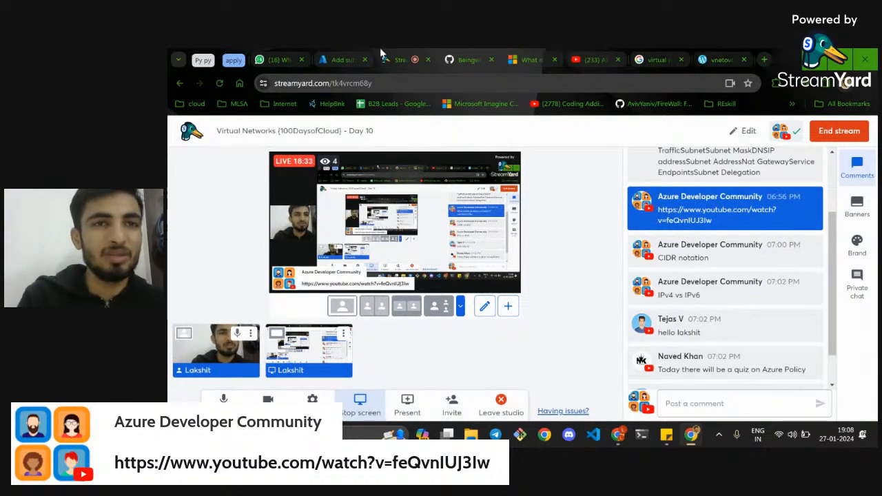
Step: Return to the Add subnet form in the Azure portal and review the subnet's settings and route table options
click(345, 58)
scroll(594, 315, down, 1)
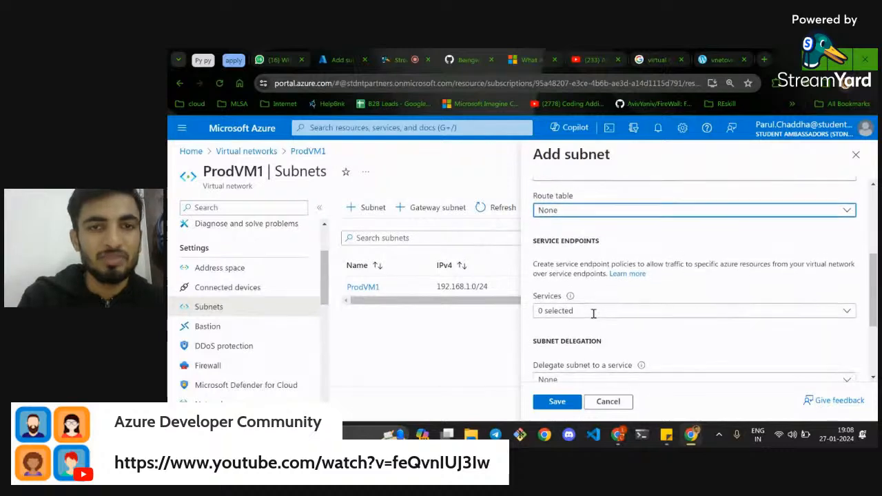
scroll(594, 316, up, 3)
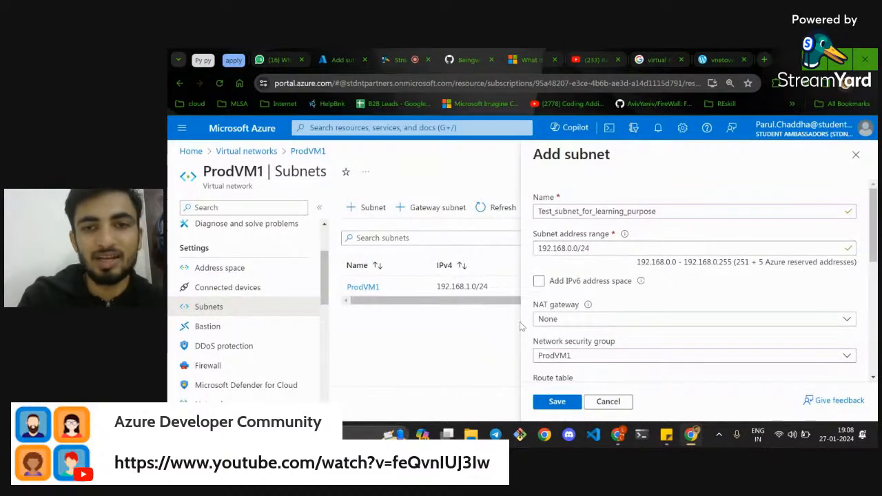
scroll(607, 320, down, 1)
scroll(592, 280, down, 1)
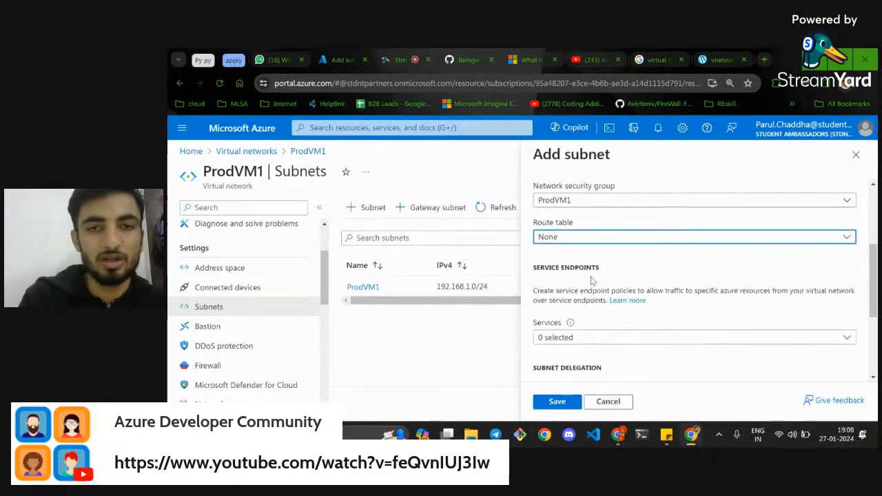
click(602, 237)
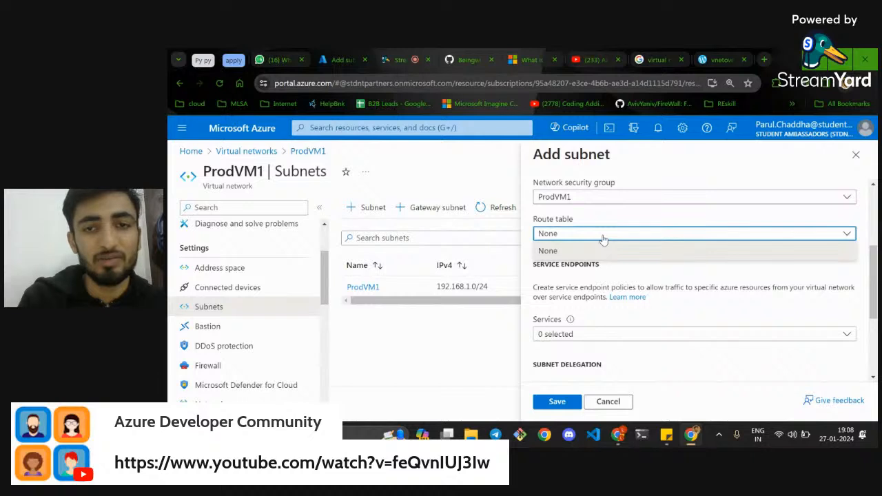
scroll(606, 242, down, 2)
Step: Review the available service endpoints without selecting any and save Test_subnet_for_learning_purpose to the ProdVM1 virtual network
click(623, 249)
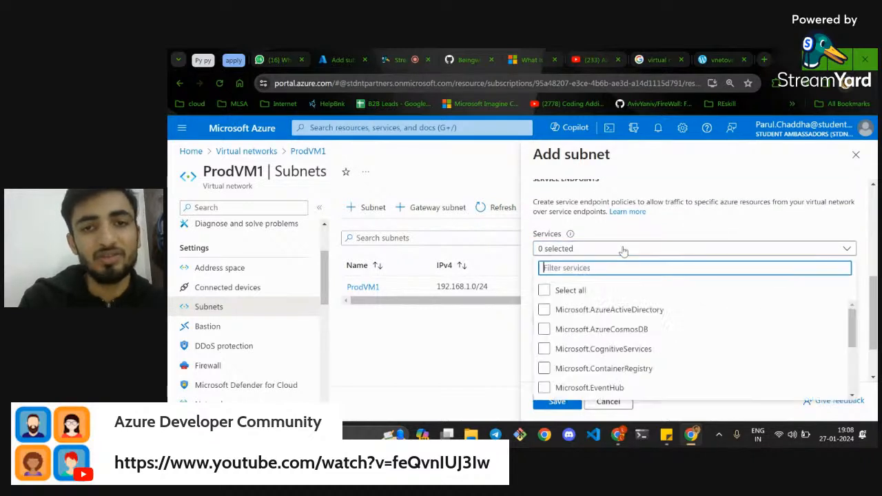
scroll(640, 314, down, 2)
scroll(627, 352, down, 2)
click(627, 351)
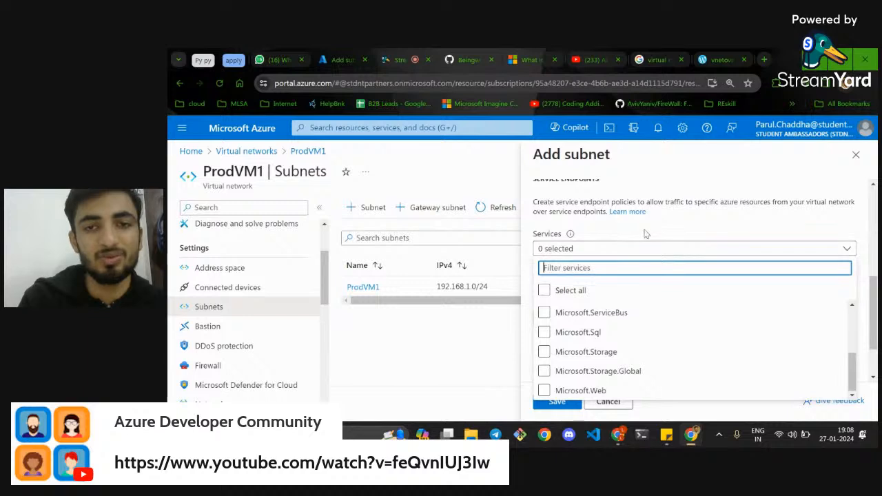
scroll(607, 310, down, 1)
scroll(596, 286, down, 1)
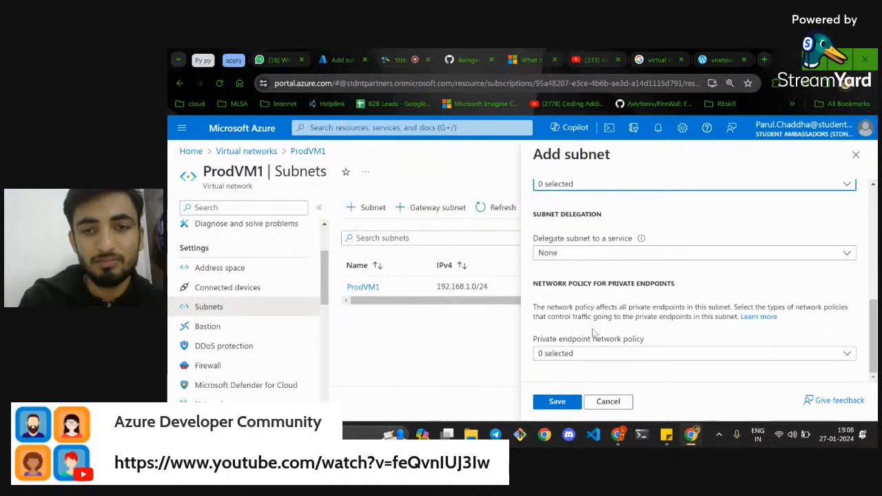
click(562, 402)
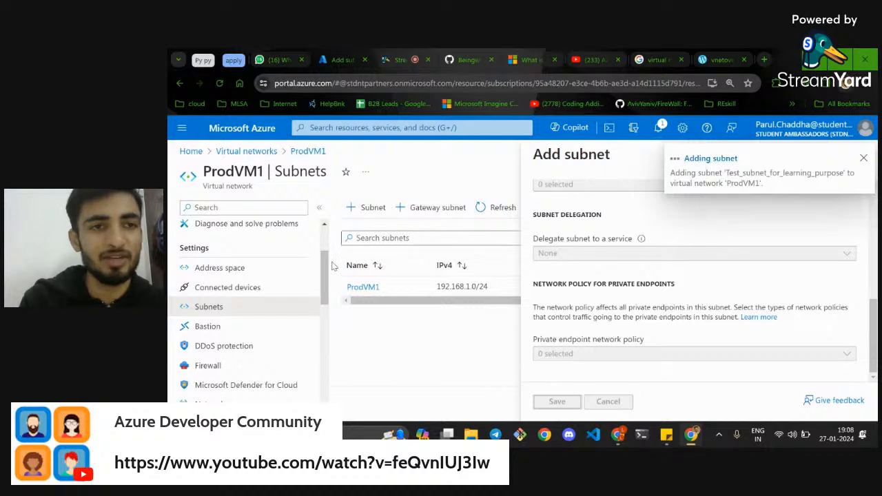
Step: Leave ProdVM1's subnet settings and return to the list of virtual networks
click(253, 155)
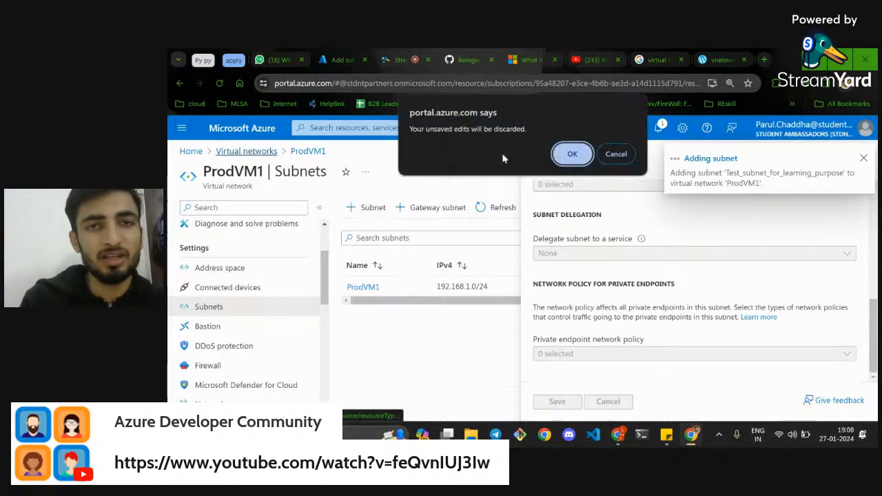
click(613, 158)
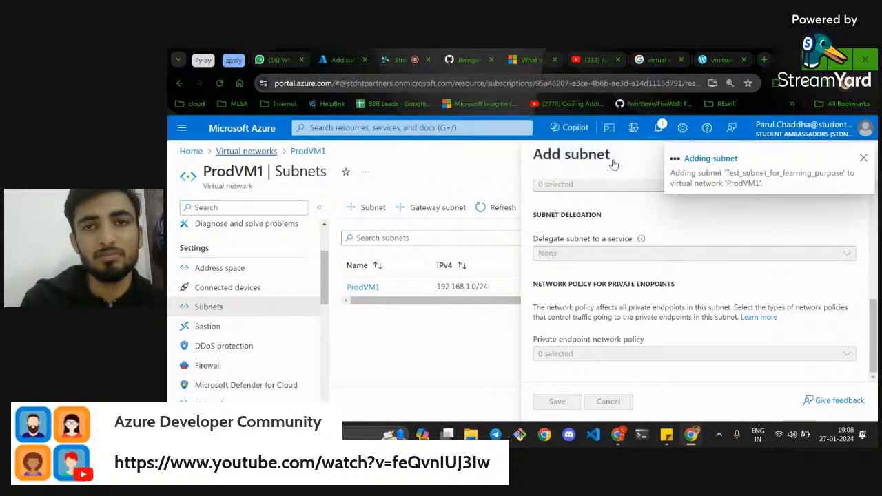
click(253, 156)
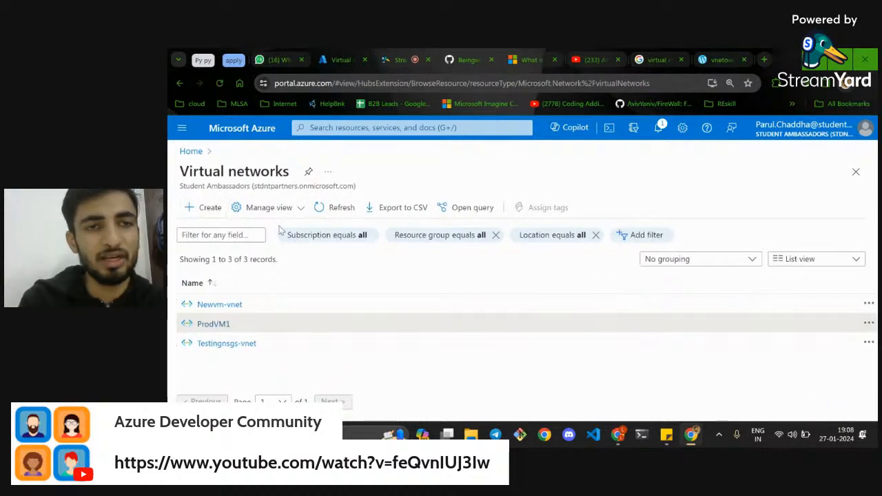
Step: Start creating a new virtual network and assign it to the prodone resource group
click(206, 207)
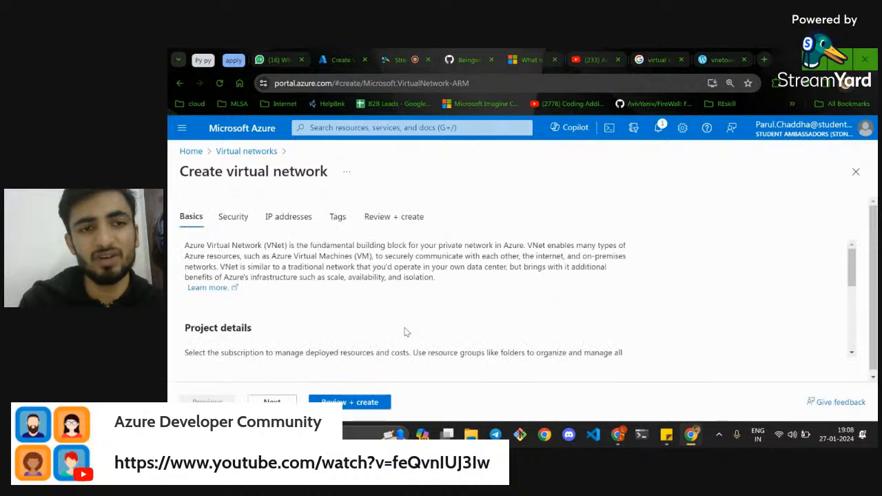
scroll(405, 332, down, 3)
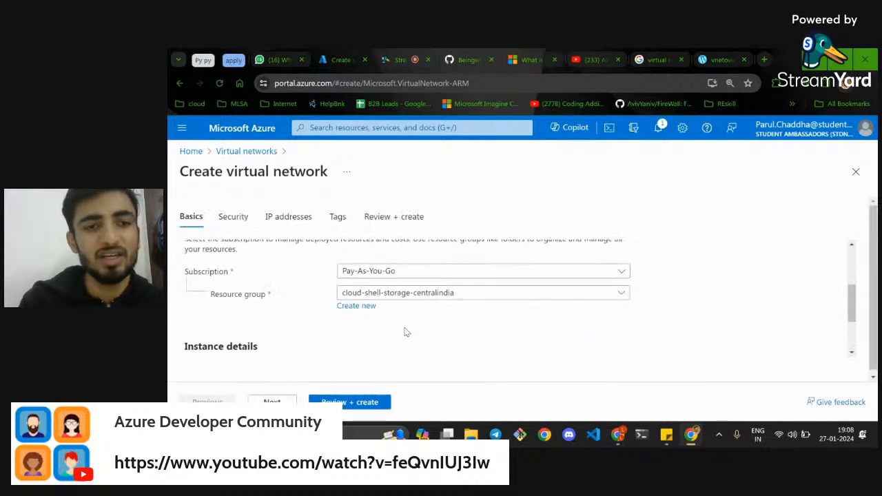
click(426, 289)
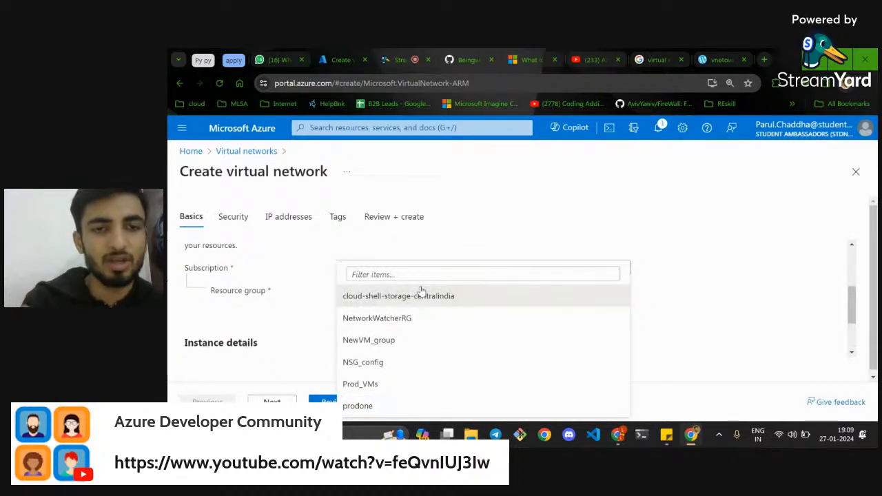
click(375, 405)
scroll(449, 300, down, 2)
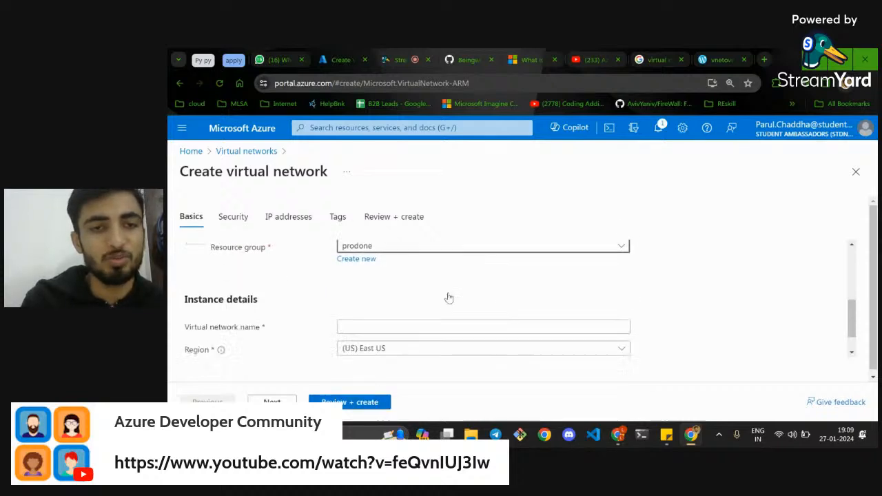
Step: Name the virtual network NSG_Testing_Group and run the validation for its creation
click(380, 289)
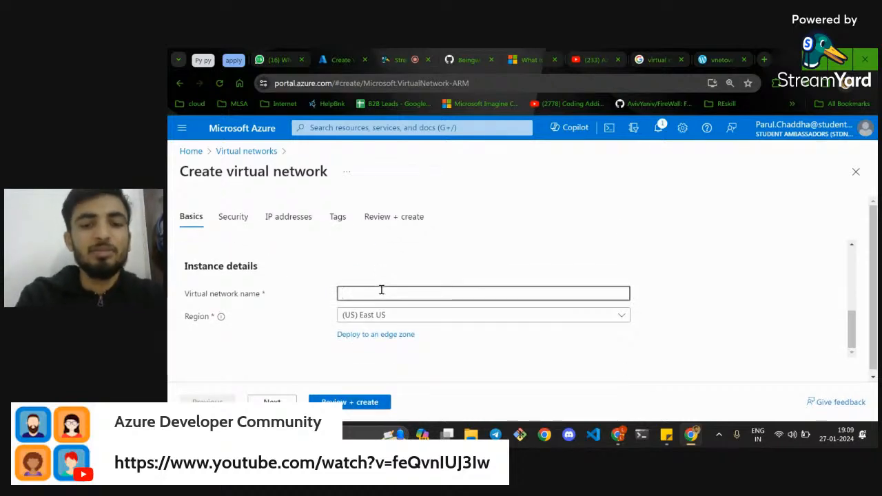
text(NSG_)
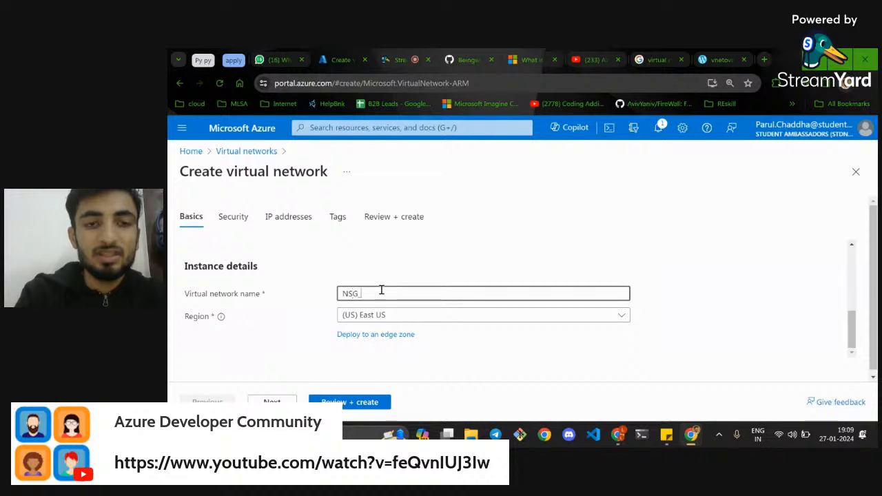
text(Testing_Gr)
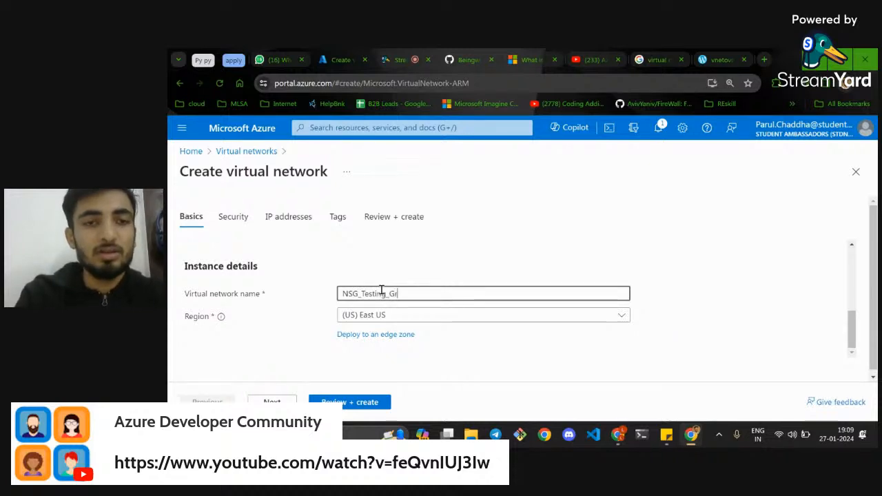
text(oup)
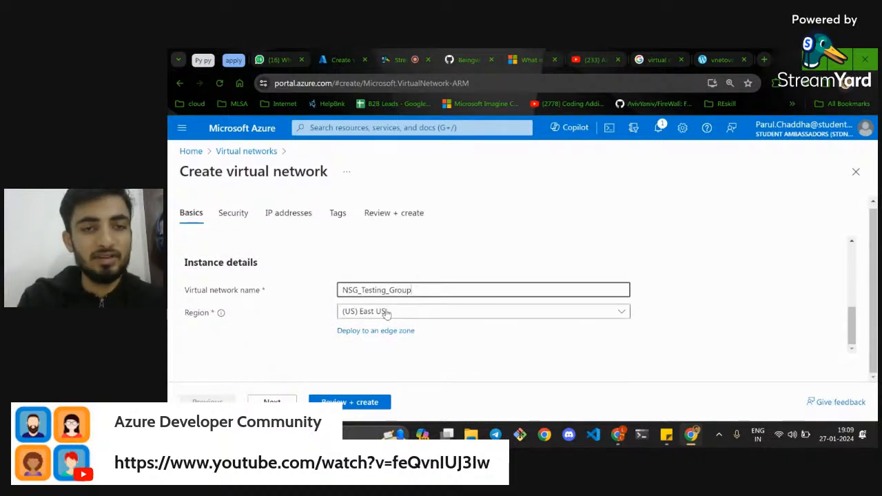
click(340, 403)
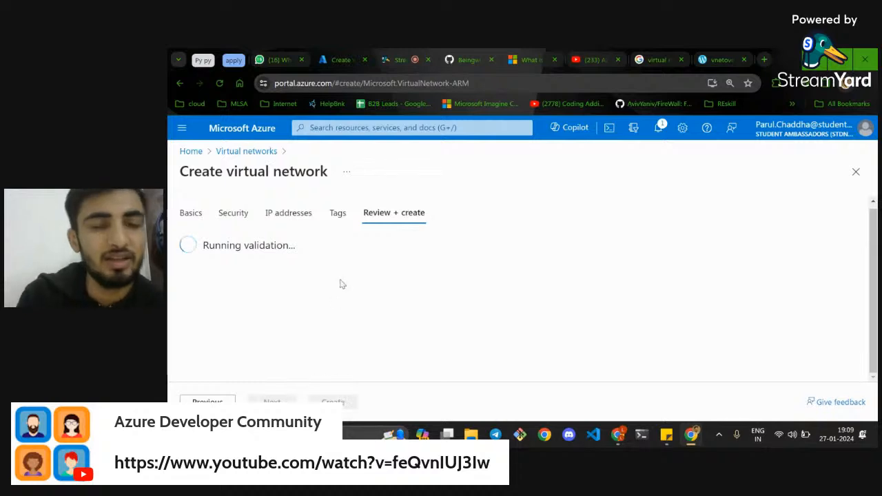
Step: Go to the new virtual network's security settings and review them down to Azure DDoS Network Protection
click(232, 219)
scroll(278, 285, down, 2)
scroll(295, 291, down, 5)
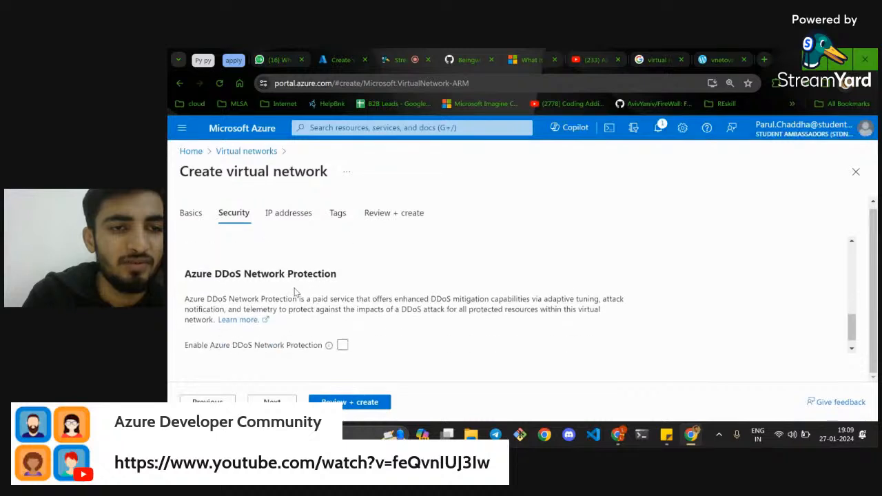
scroll(296, 293, down, 1)
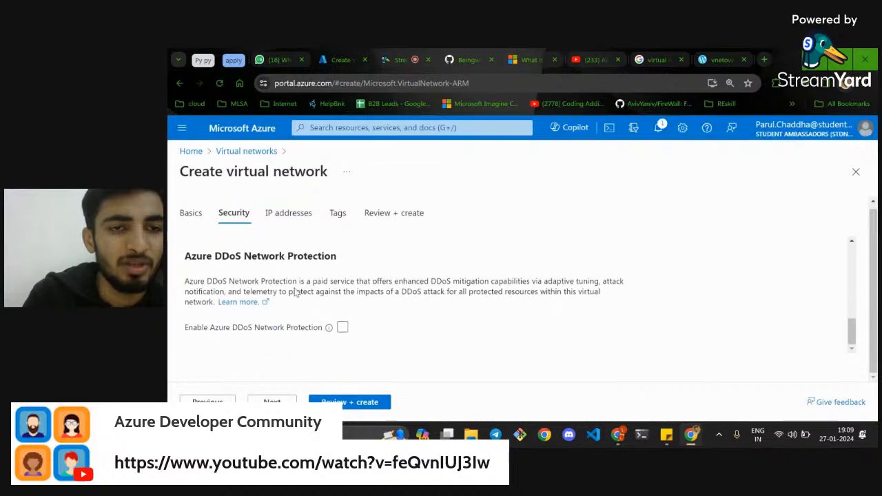
Step: Try enabling Azure DDoS Network Protection for the new virtual network and switch it off again
click(343, 328)
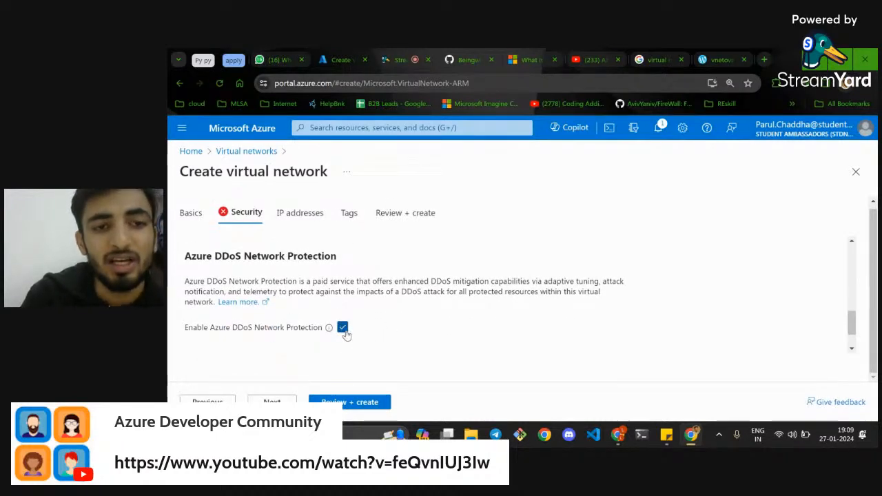
click(344, 334)
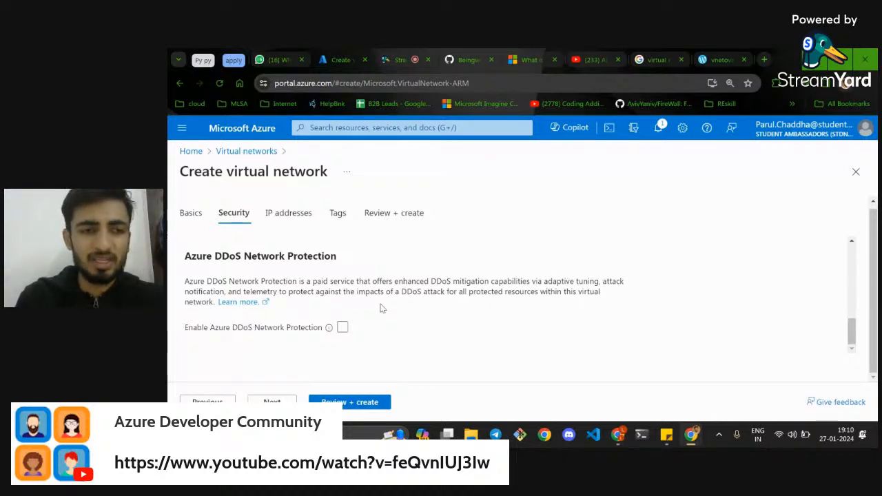
Step: Examine the Azure DDoS Network Protection description and its enable option in the virtual network's security settings
scroll(331, 327, down, 2)
scroll(344, 328, up, 2)
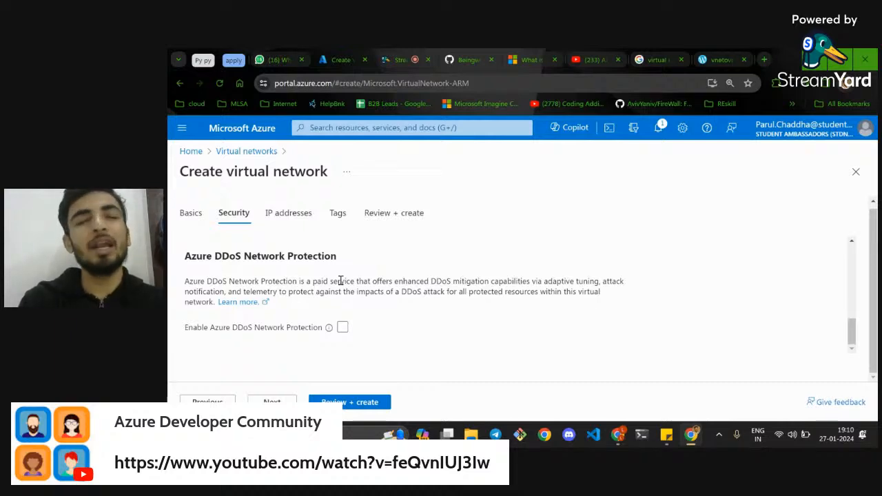
scroll(340, 281, up, 4)
scroll(340, 281, down, 4)
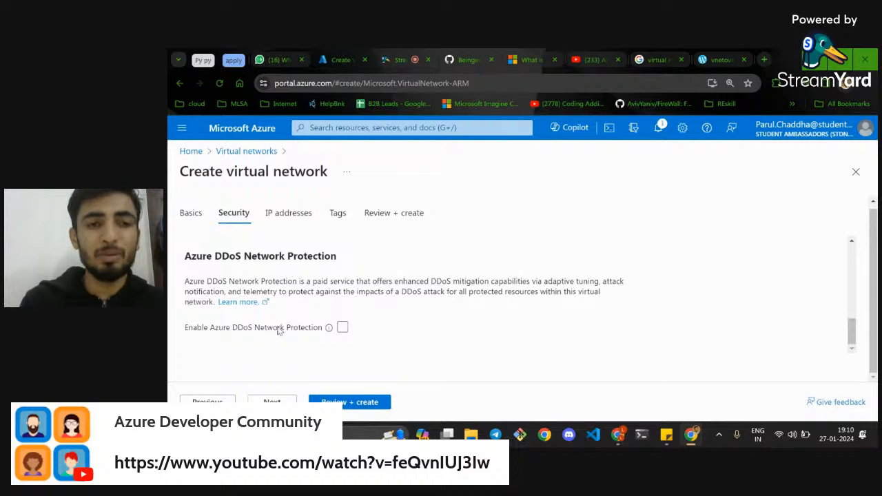
triple_click(279, 329)
click(351, 297)
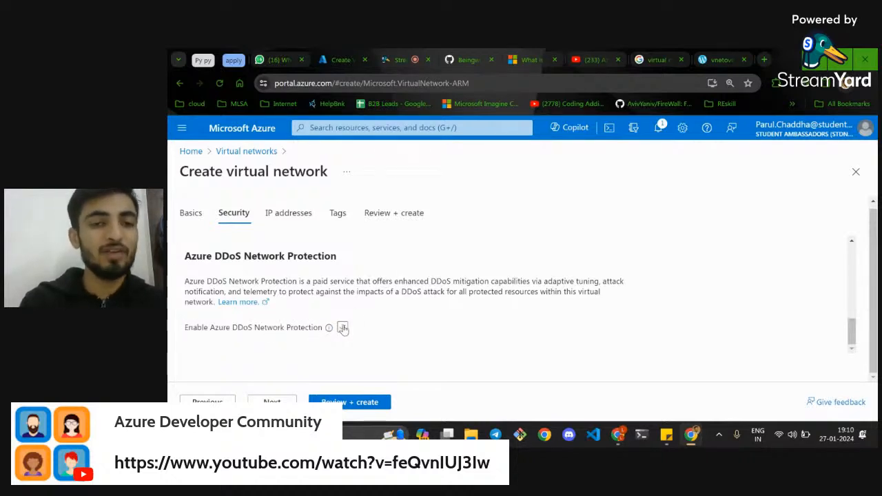
scroll(362, 288, up, 1)
scroll(363, 288, down, 1)
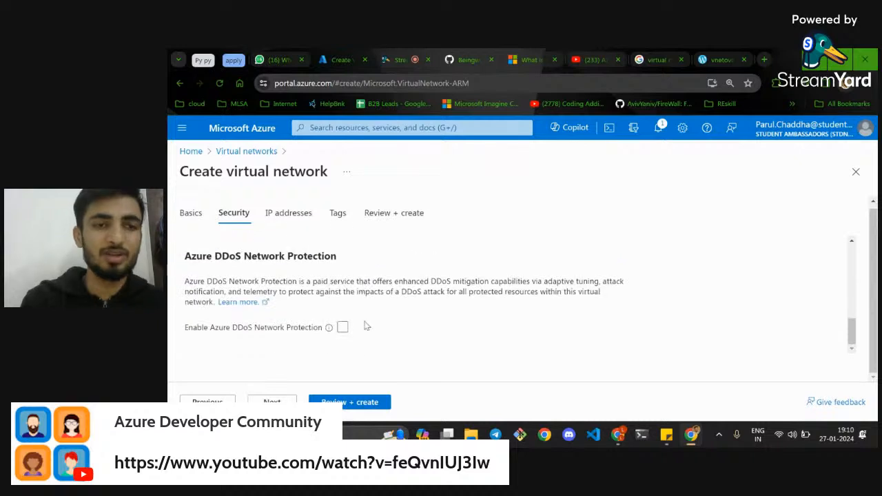
Step: Go to the new virtual network's IP address settings and examine the prefix sizes available for its address space
click(304, 215)
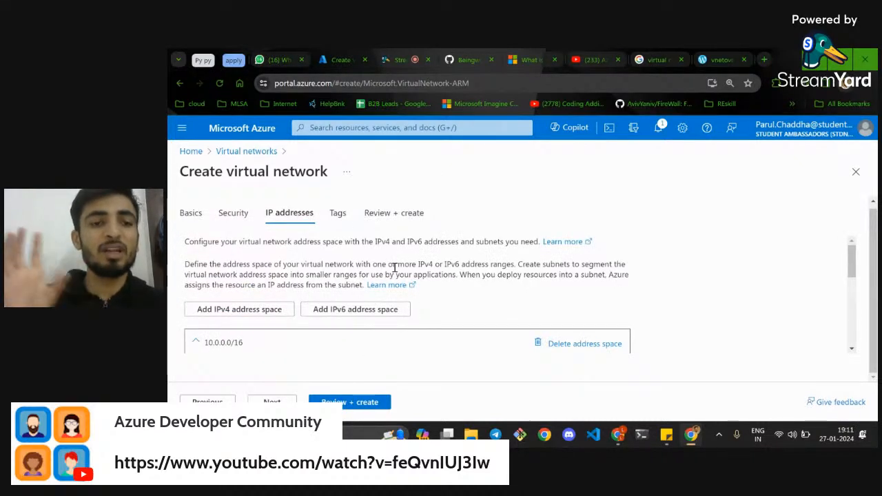
scroll(383, 343, down, 2)
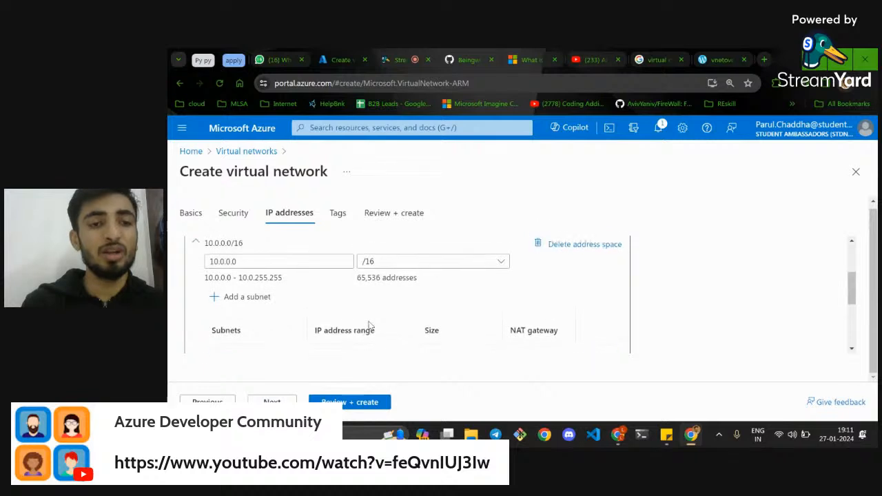
click(420, 264)
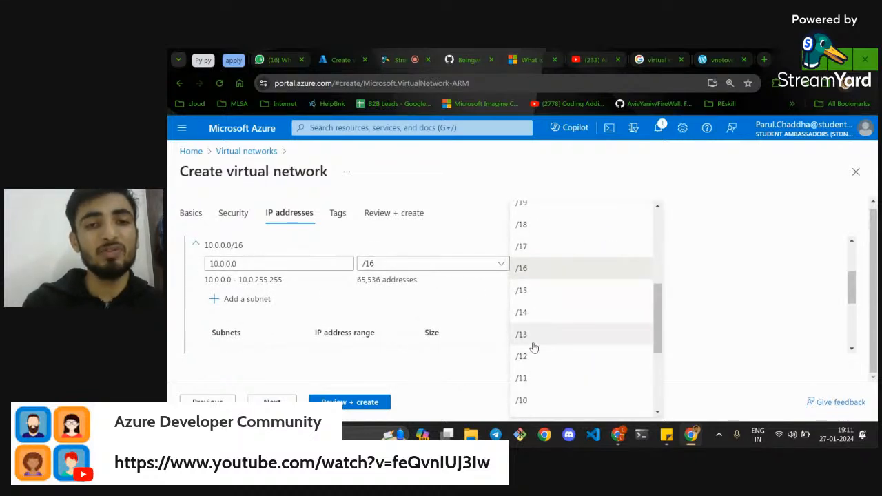
scroll(532, 310, up, 1)
scroll(544, 236, up, 3)
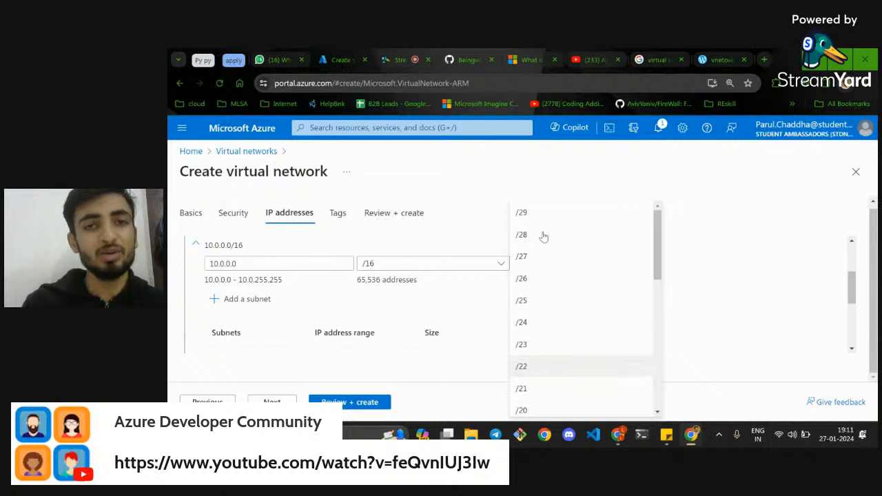
scroll(542, 236, up, 1)
scroll(539, 235, down, 2)
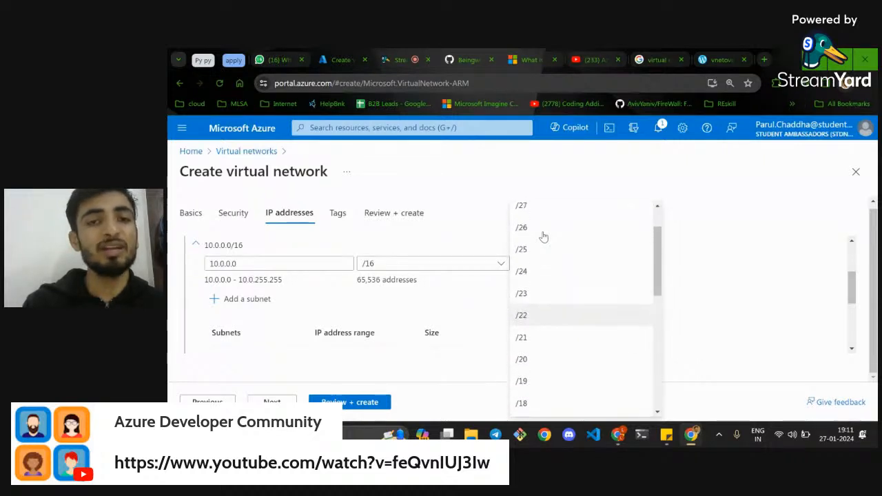
scroll(537, 233, up, 1)
scroll(536, 232, down, 7)
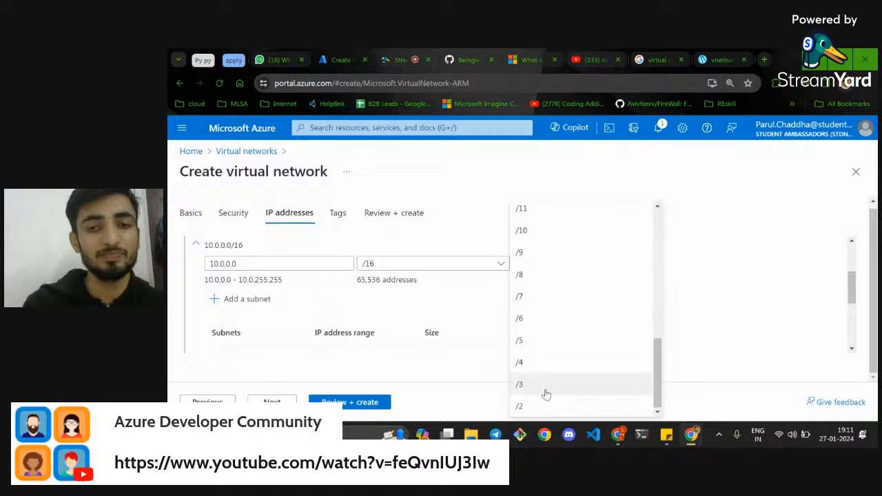
scroll(545, 390, up, 8)
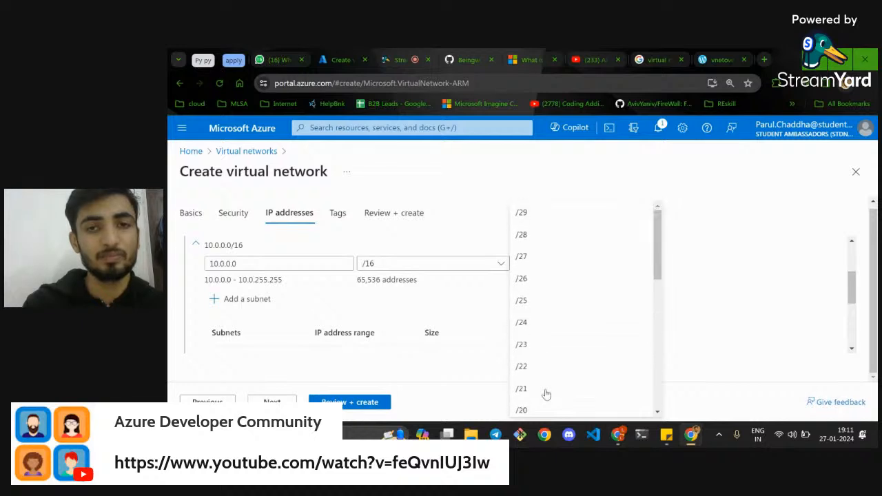
click(486, 312)
Step: Review the default subnet and address space notes, and create the NSG_Testing_Group virtual network
scroll(454, 299, down, 3)
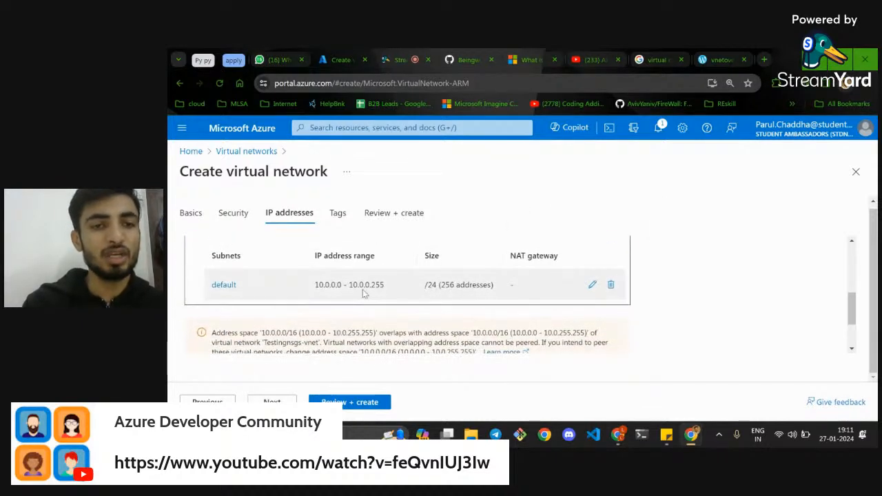
scroll(344, 295, down, 2)
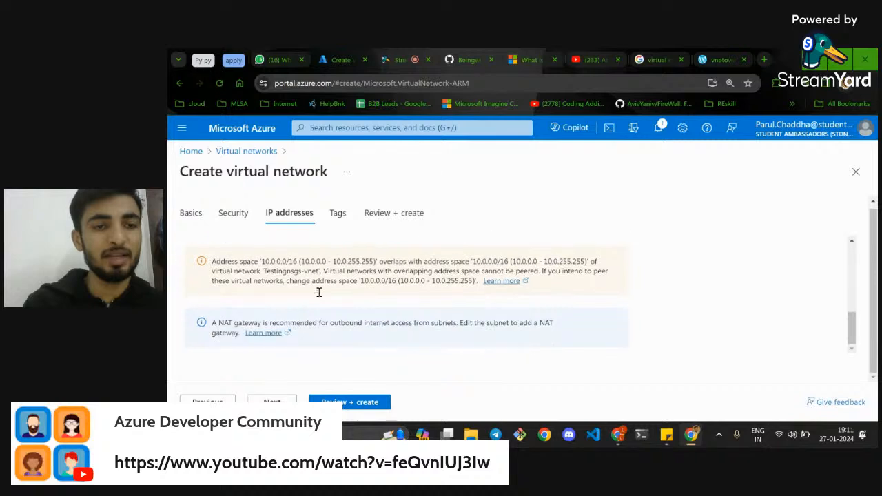
click(350, 402)
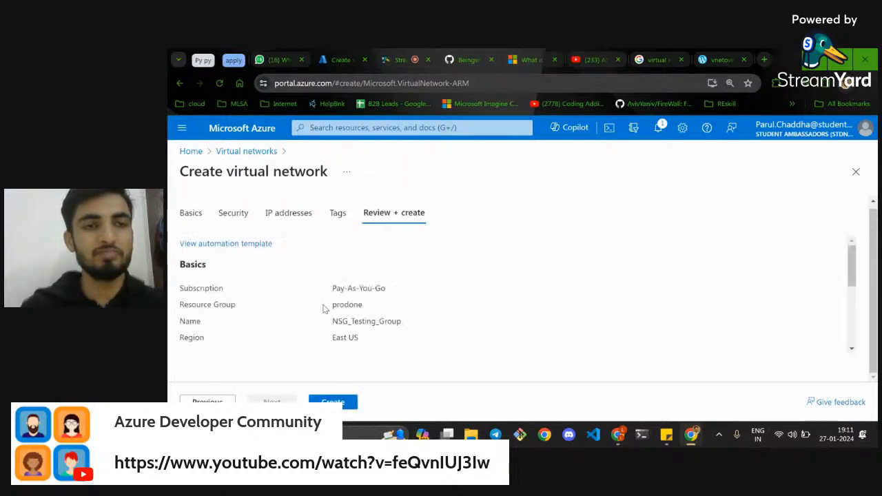
click(333, 402)
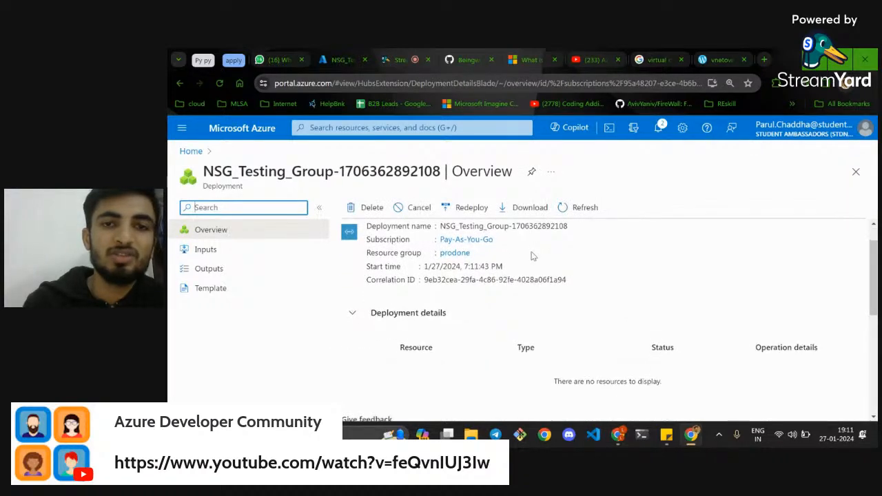
Step: Check the deployment's status and details, and open the deployed NSG_Testing_Group resource
triple_click(456, 236)
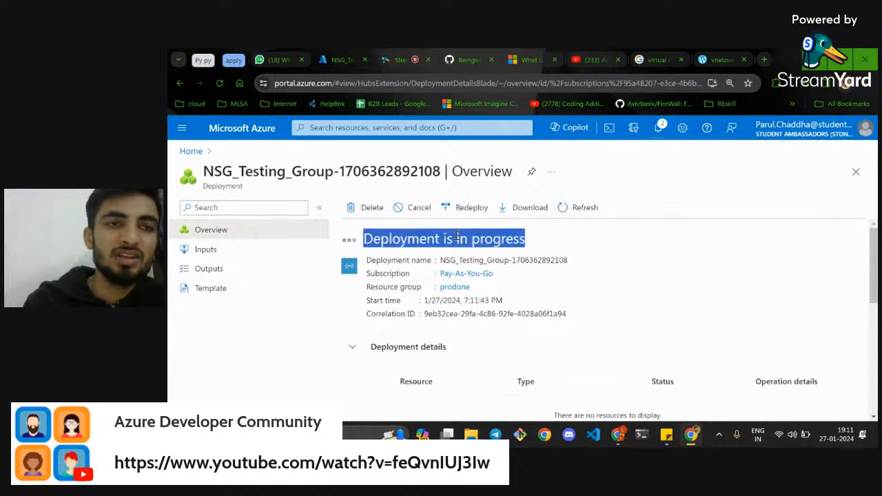
scroll(528, 285, down, 5)
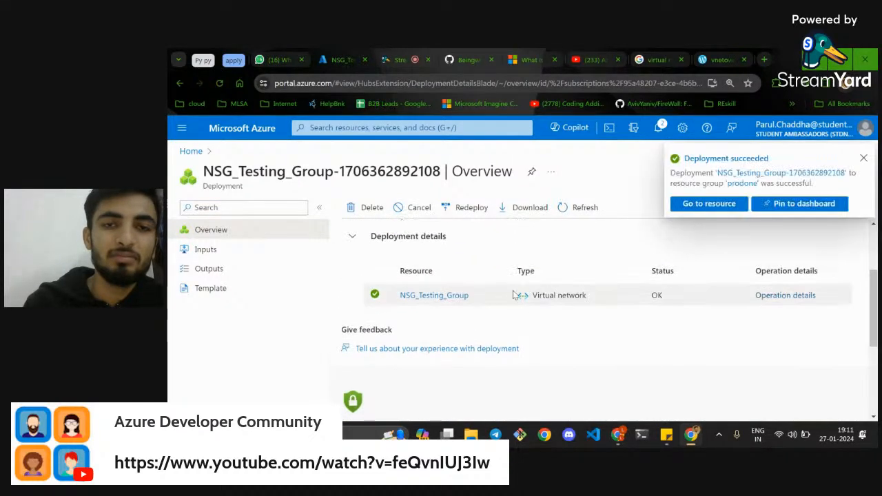
click(735, 206)
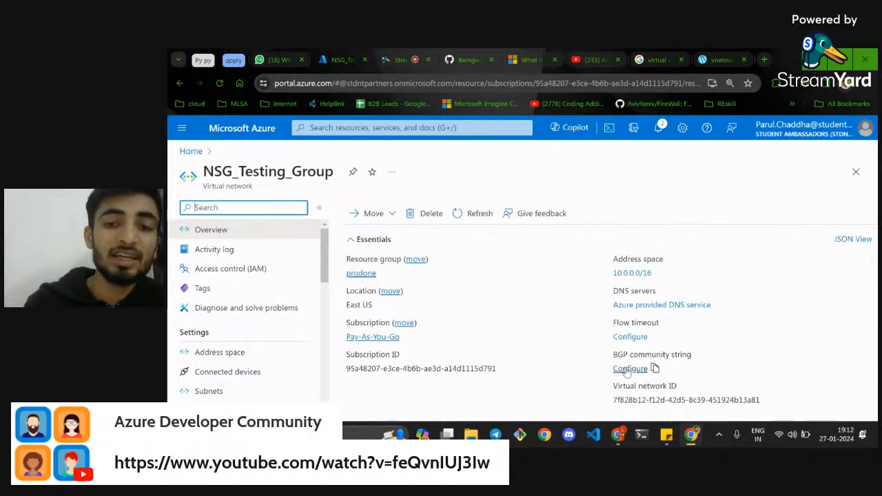
Step: Look through the settings and monitoring options offered for the NSG_Testing_Group virtual network
scroll(268, 302, down, 3)
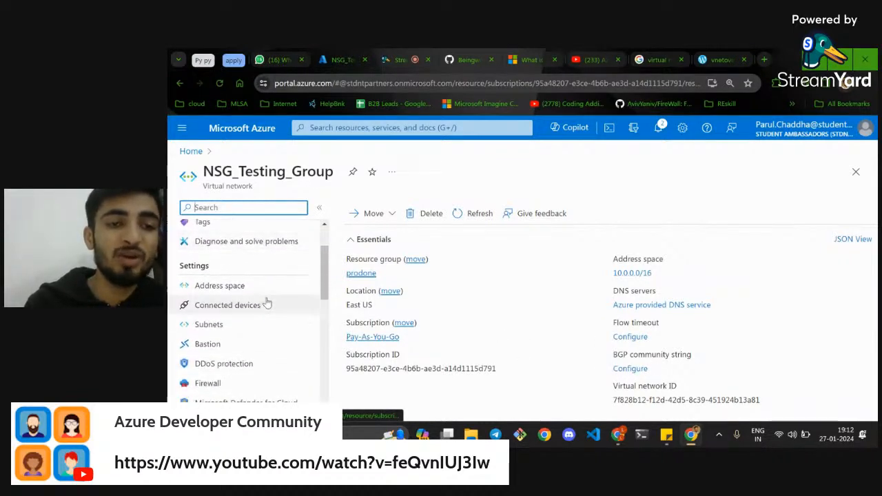
scroll(267, 302, down, 1)
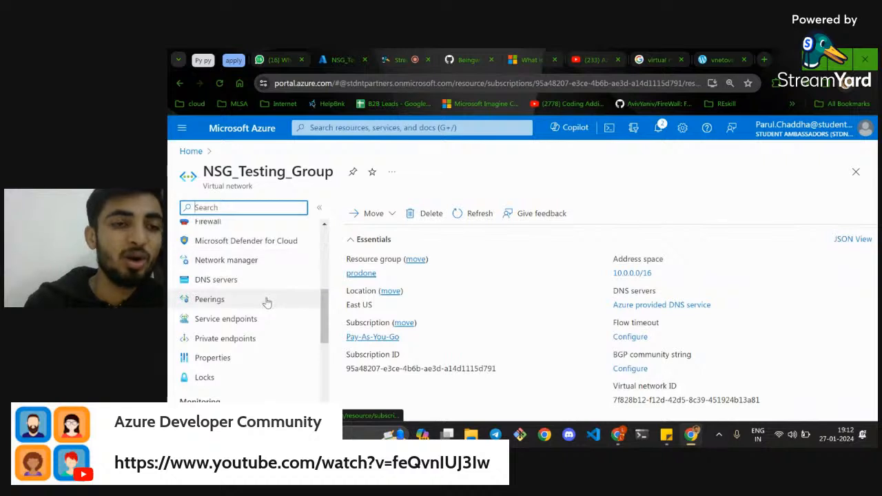
scroll(242, 286, up, 3)
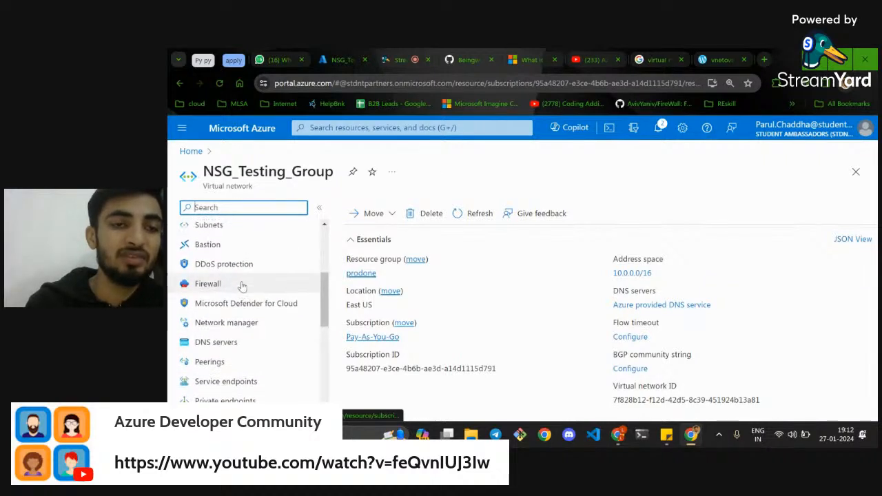
scroll(241, 286, up, 3)
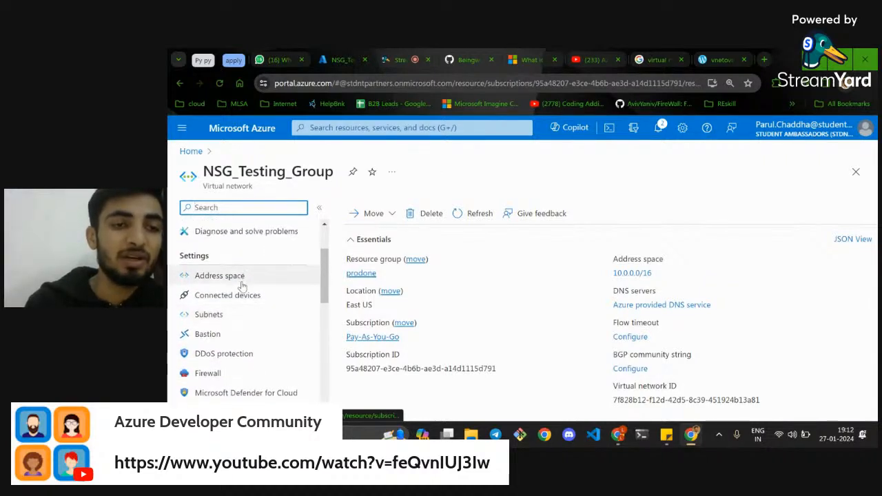
scroll(250, 327, down, 5)
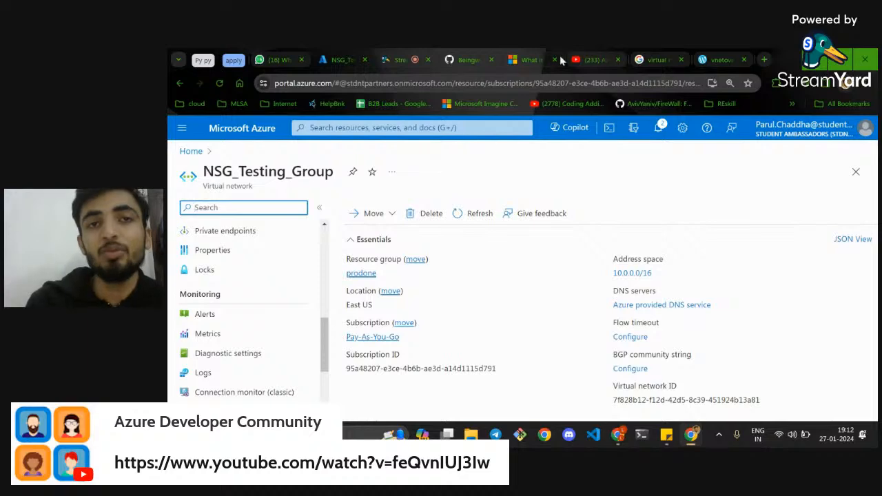
Step: Switch to the StreamYard studio to check the latest viewer comments, and return to the Azure portal
click(423, 56)
scroll(731, 310, down, 3)
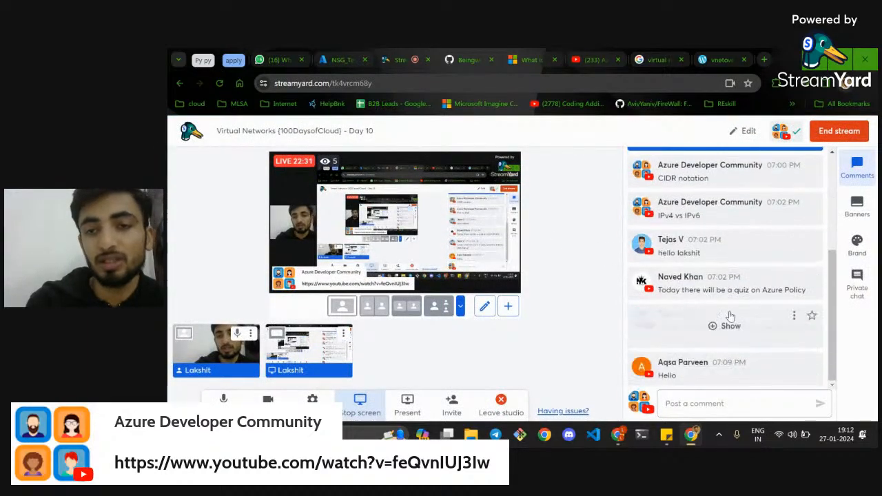
click(734, 399)
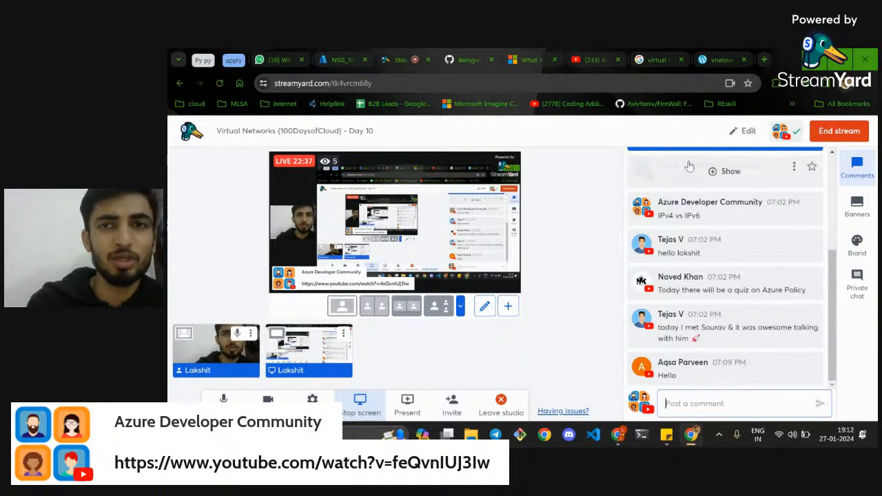
click(367, 55)
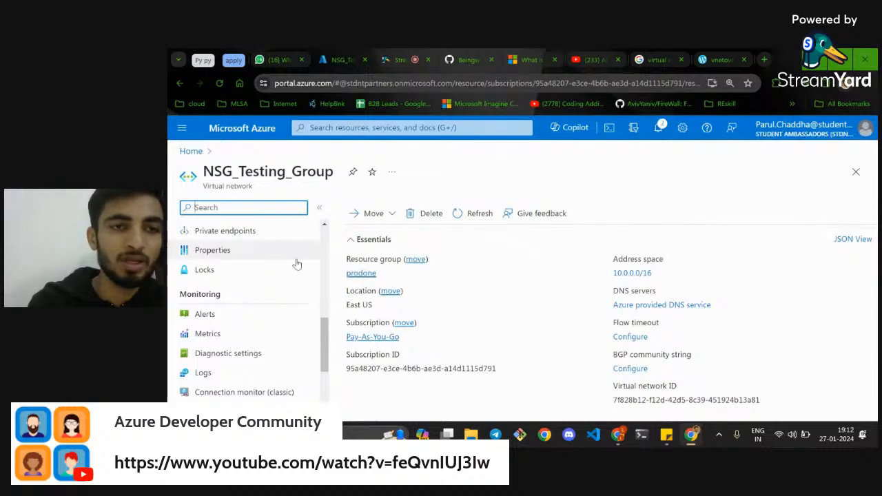
Step: Open the Network manager page of NSG_Testing_Group and review the capabilities it describes
scroll(295, 262, up, 3)
scroll(271, 290, up, 5)
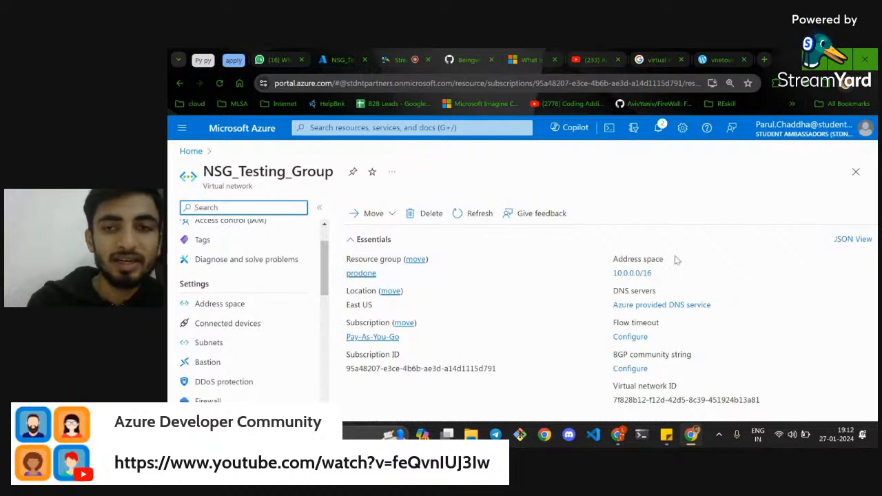
scroll(262, 348, down, 3)
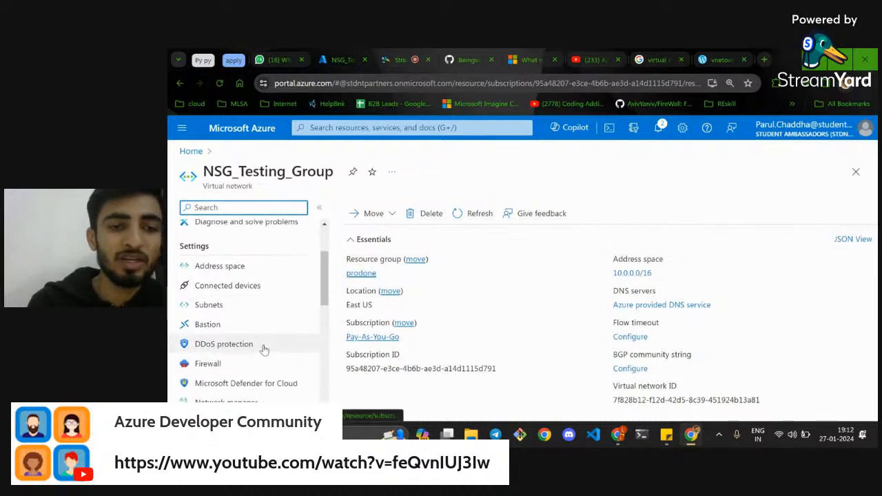
click(242, 332)
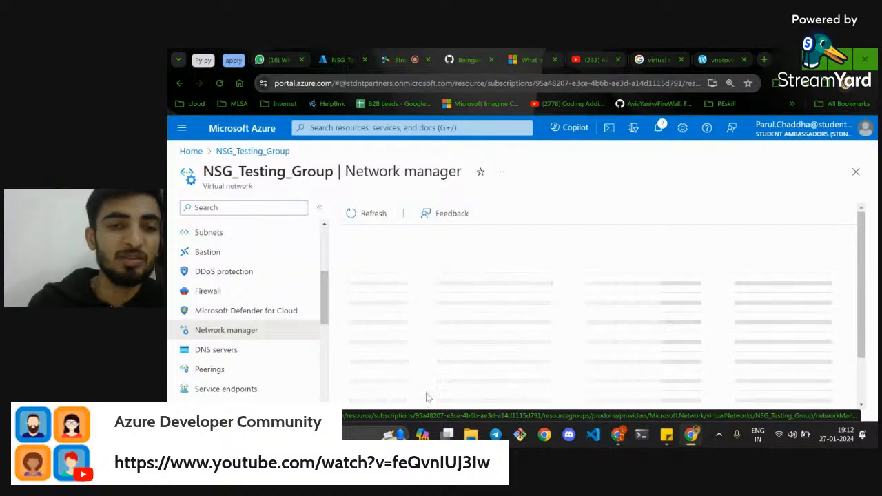
scroll(476, 301, down, 3)
scroll(248, 303, down, 2)
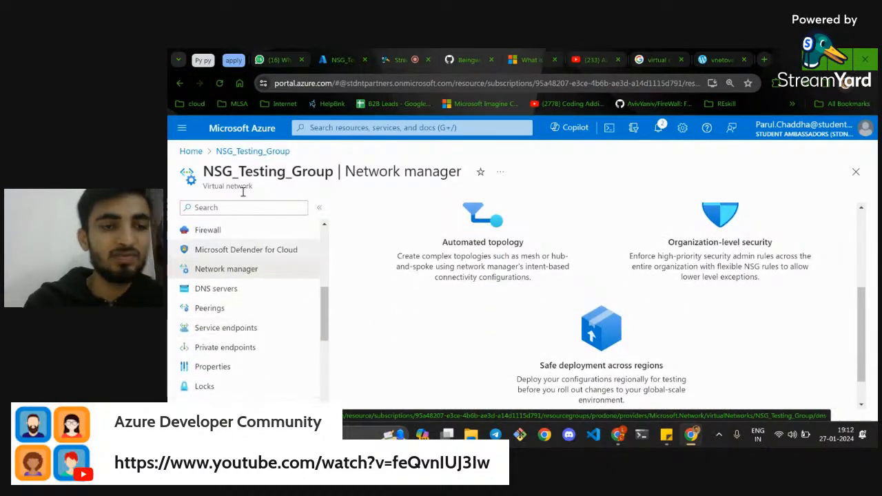
Step: Search the virtual network's options for "diagram", open its Diagram, and inspect the default subnet's details
click(242, 210)
text(di)
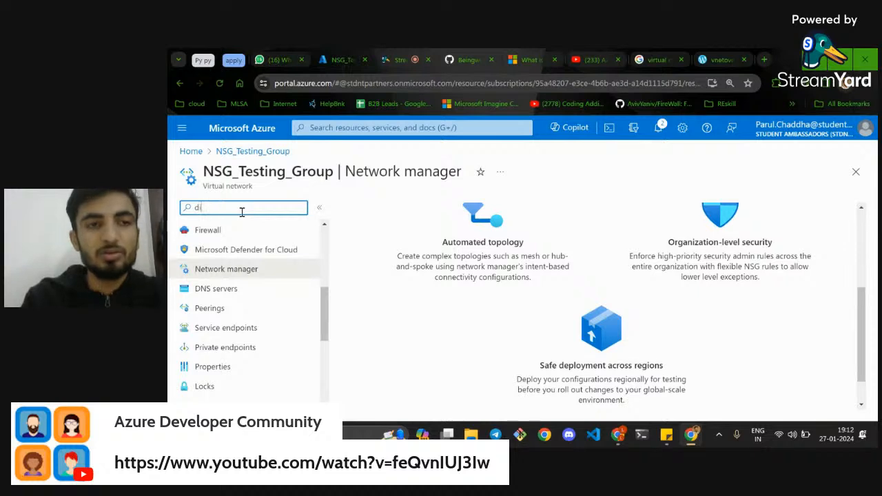
text(agra)
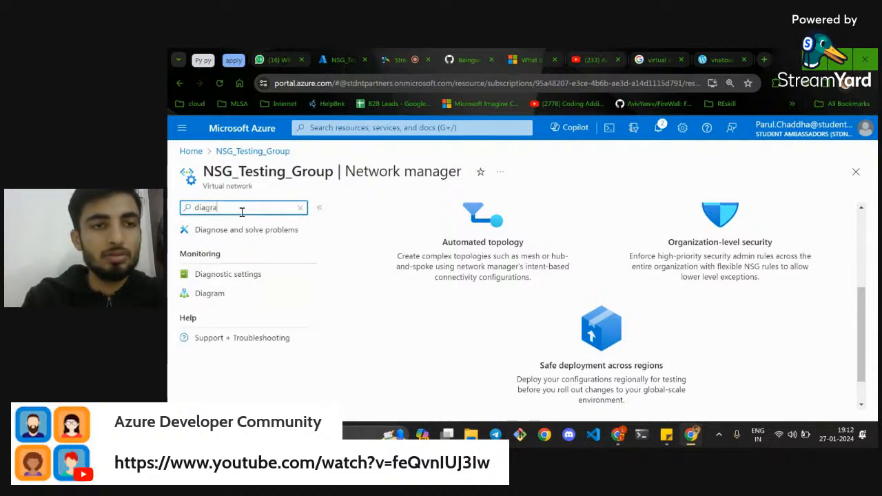
text(m)
click(227, 250)
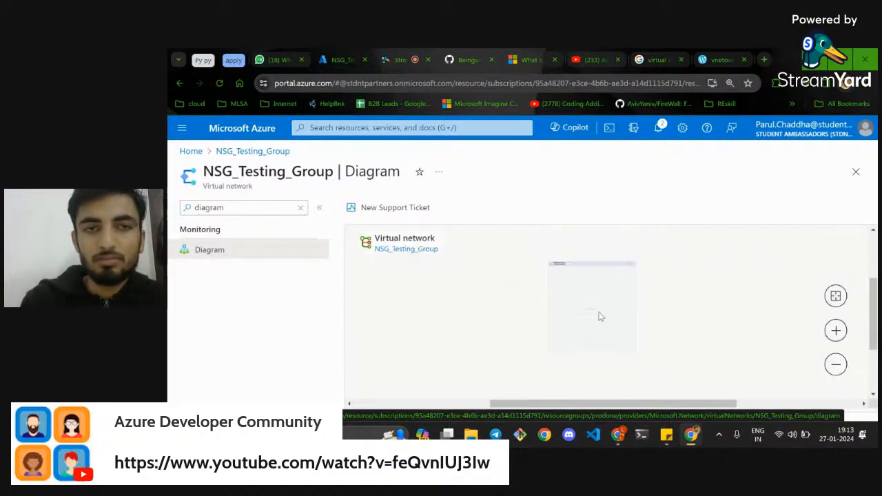
mouse_move(601, 317)
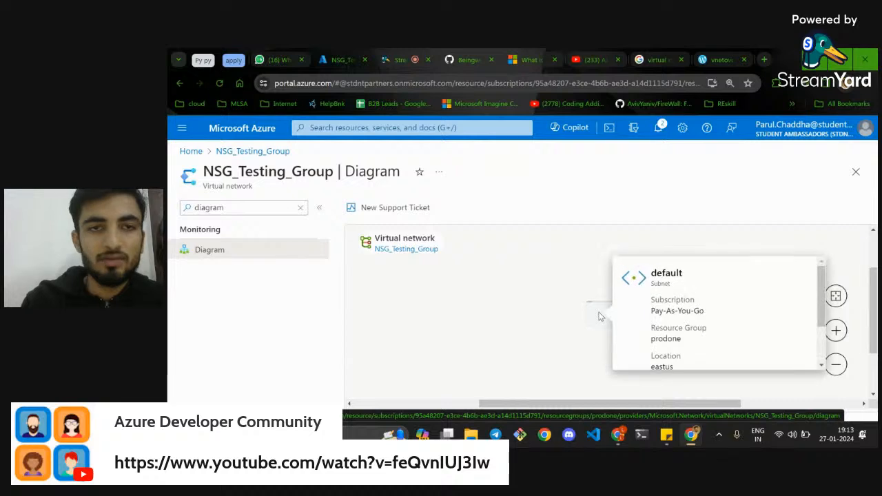
scroll(572, 324, down, 3)
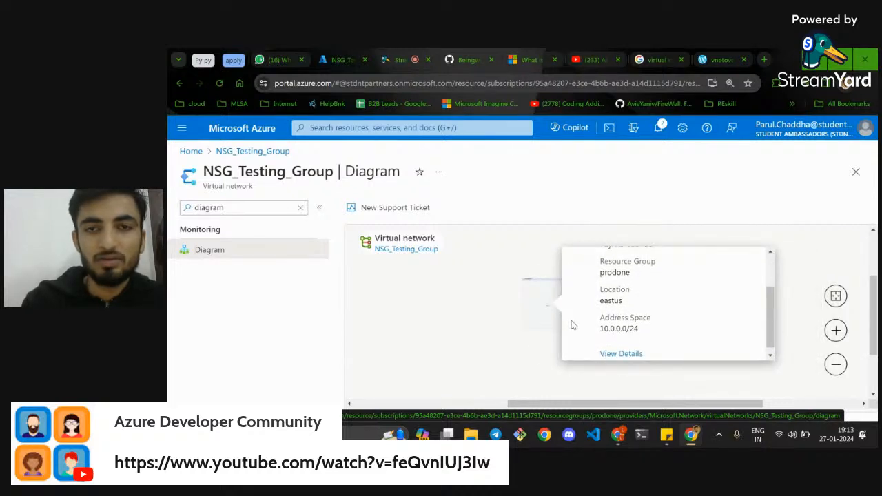
Step: From the portal home page, view the network security groups list and go to the virtual machines list
click(191, 151)
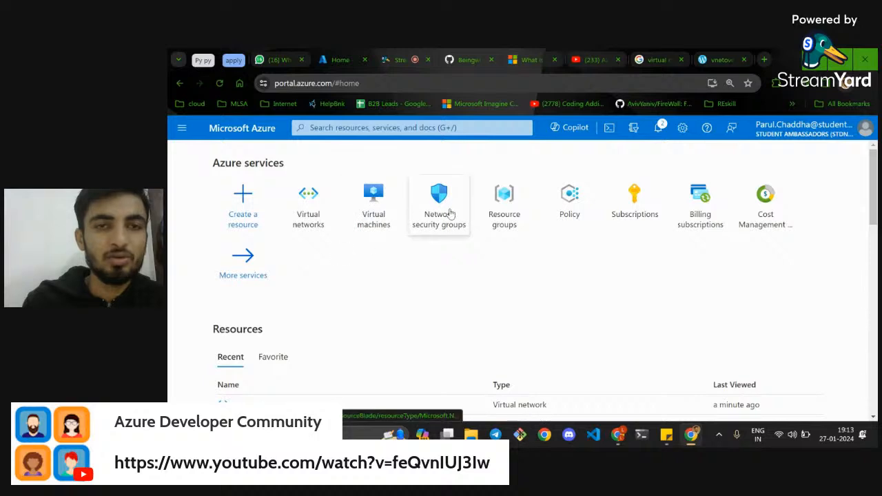
click(452, 213)
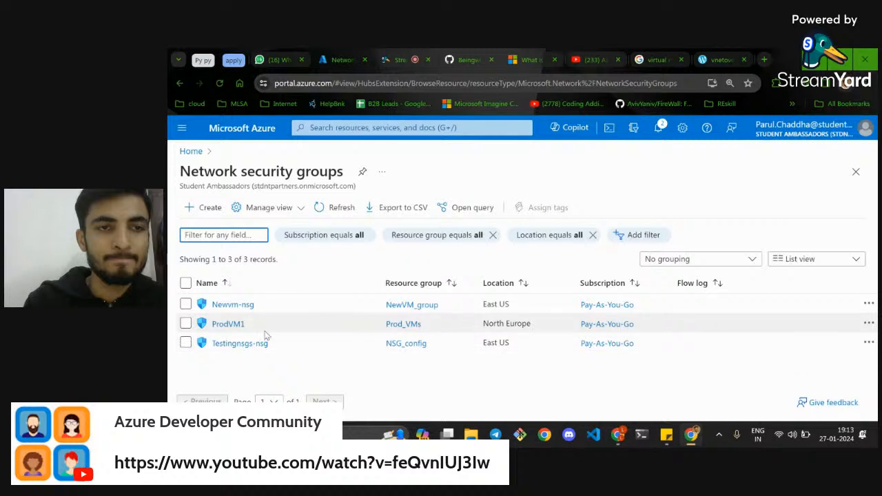
scroll(266, 335, left, 5)
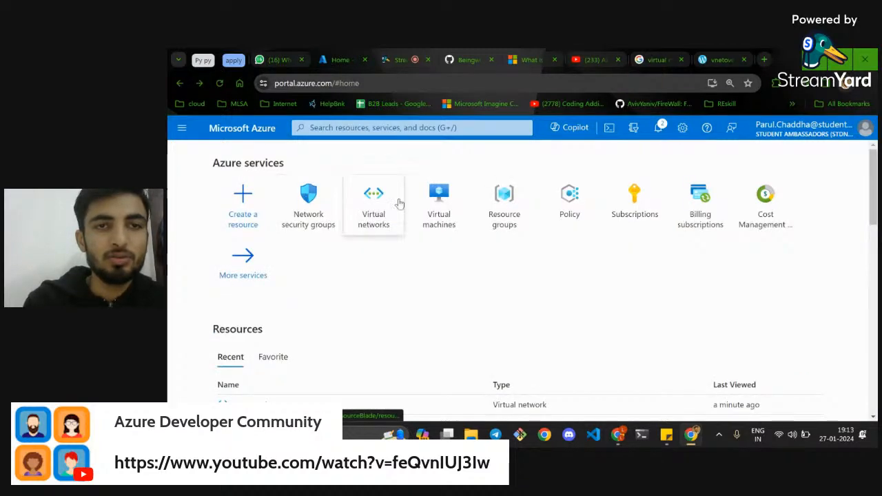
click(437, 201)
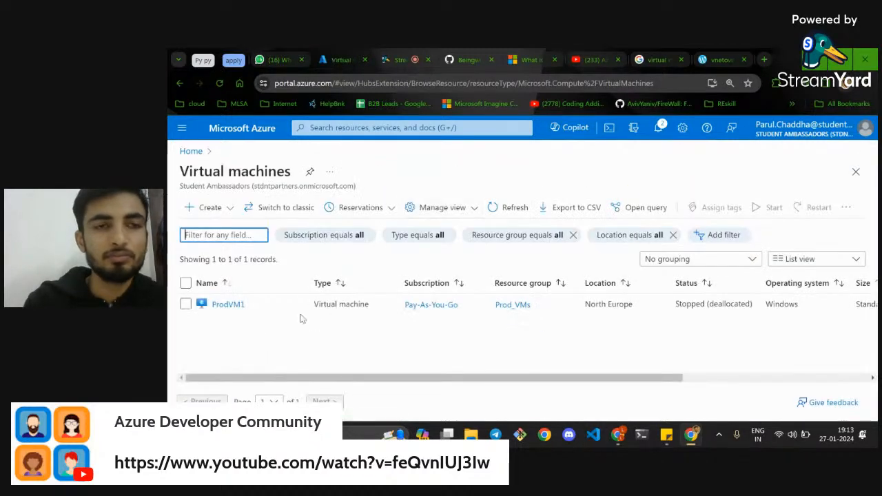
Step: Review the overview of the ProdVM1 virtual machine and search its options for "diagram", clearing the search at the end
click(228, 306)
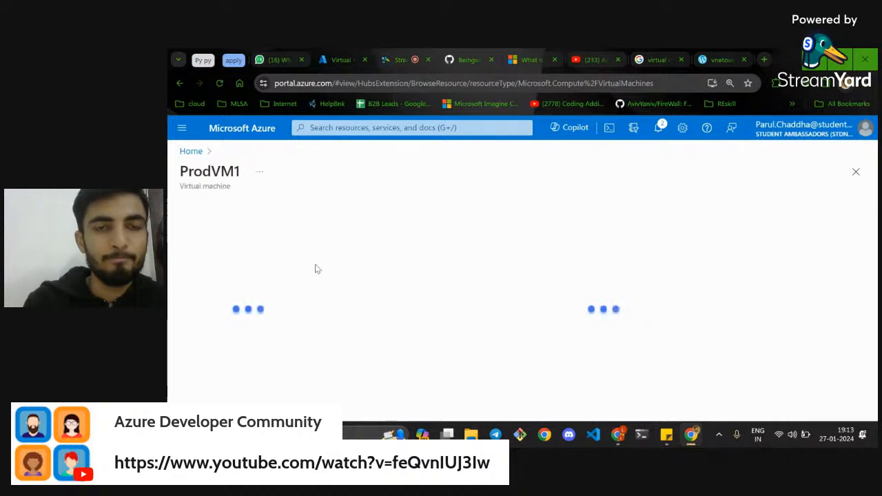
scroll(270, 317, down, 2)
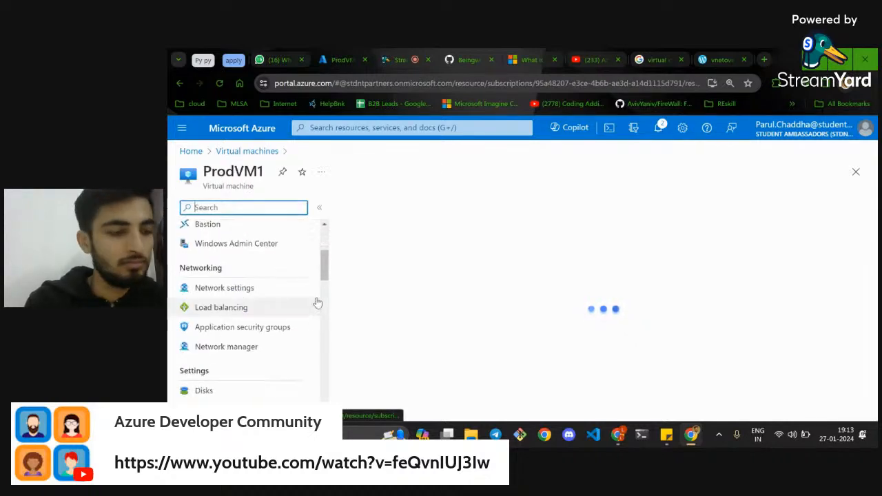
scroll(473, 320, down, 10)
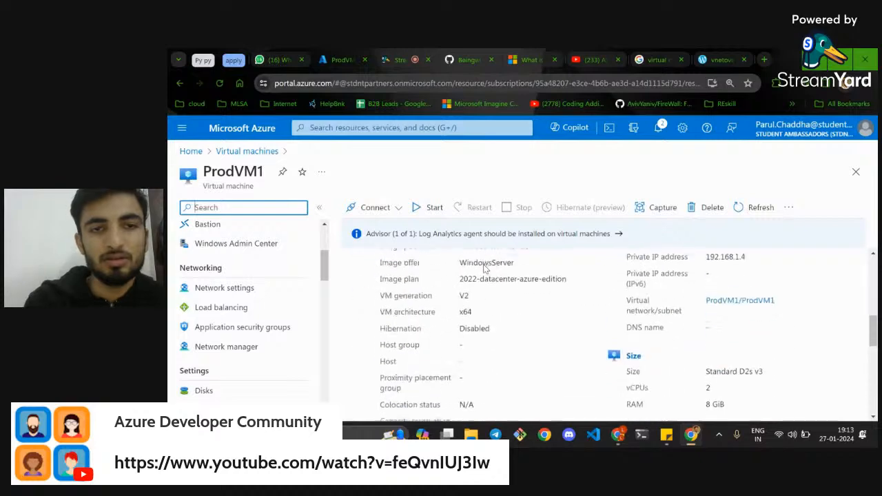
scroll(472, 320, up, 10)
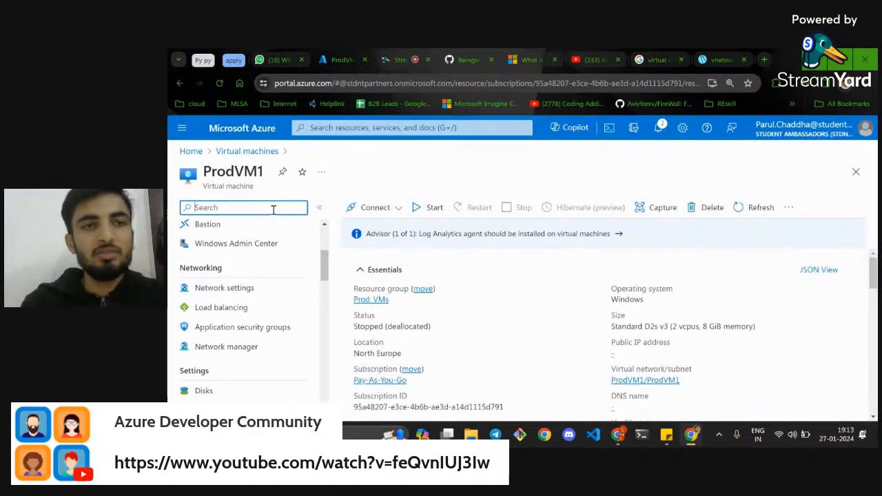
text(iagram)
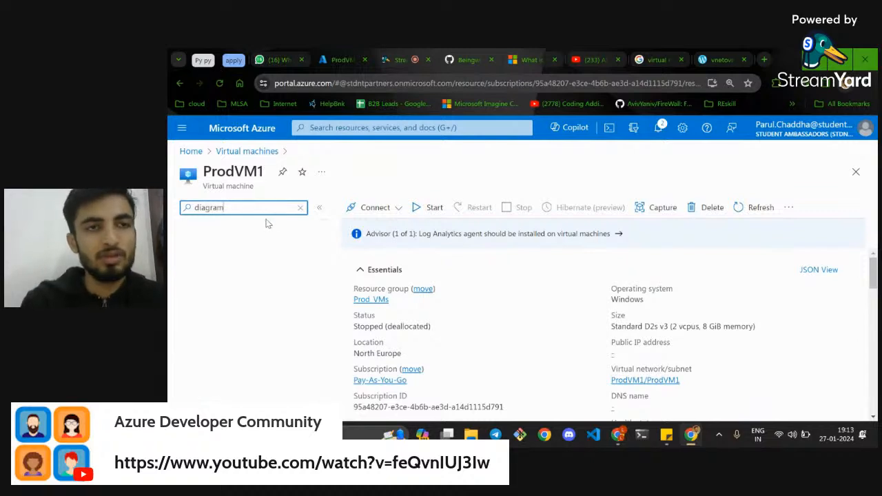
key(ctrl+a)
key(BackSpace)
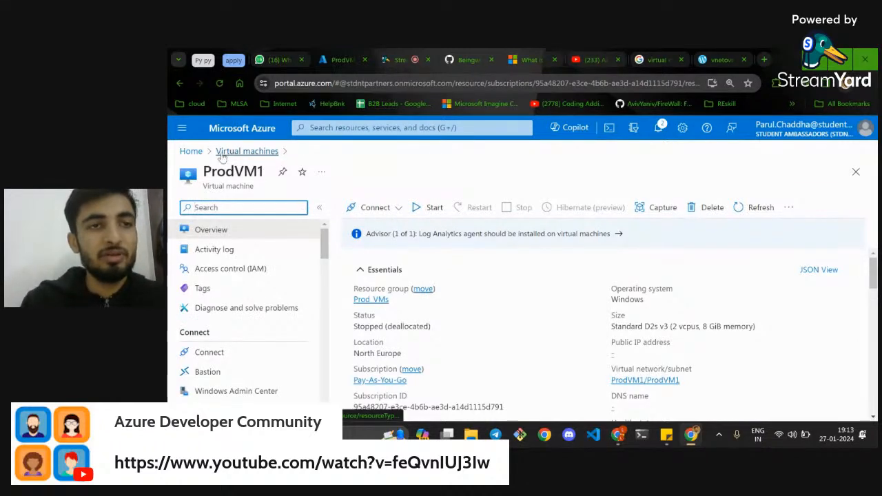
Step: From the portal home page, open the Newvm-nsg network security group and start searching its options for a diagram, clearing the search at the end
click(192, 152)
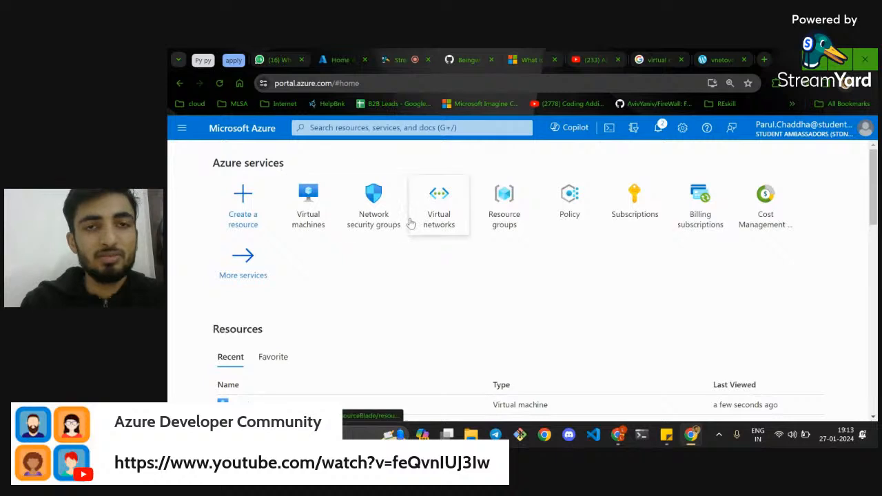
click(374, 205)
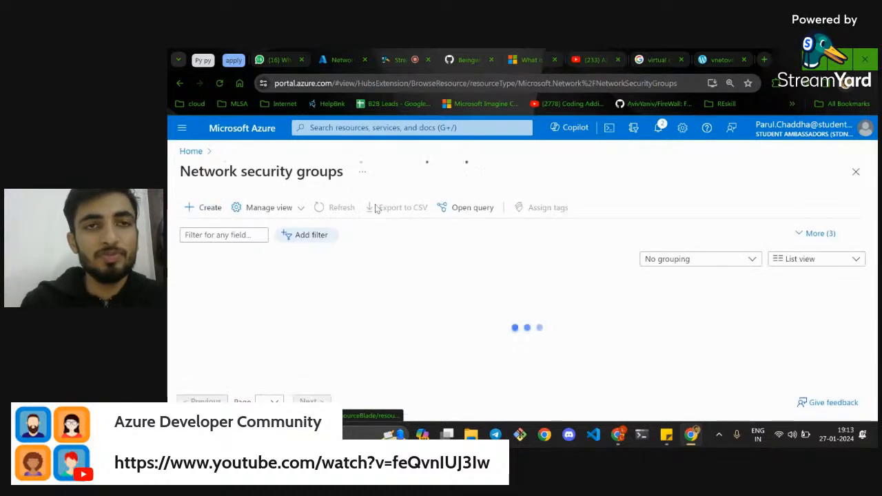
click(250, 310)
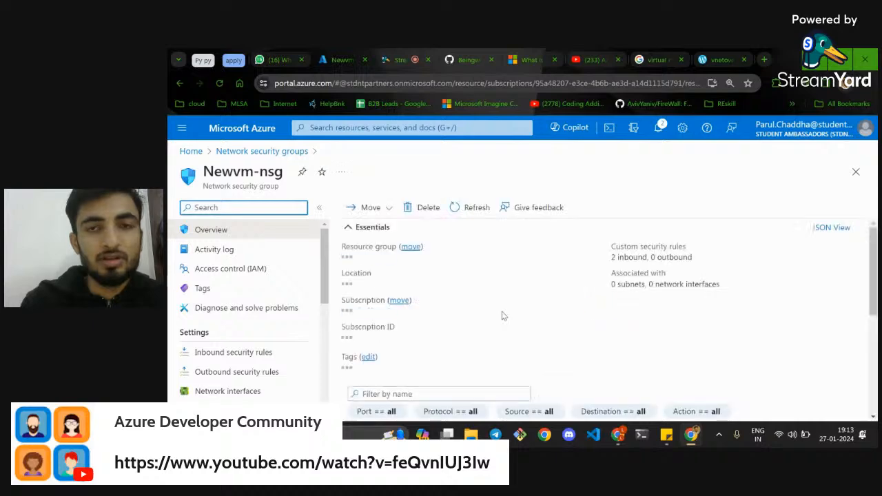
scroll(502, 315, down, 5)
scroll(503, 315, up, 5)
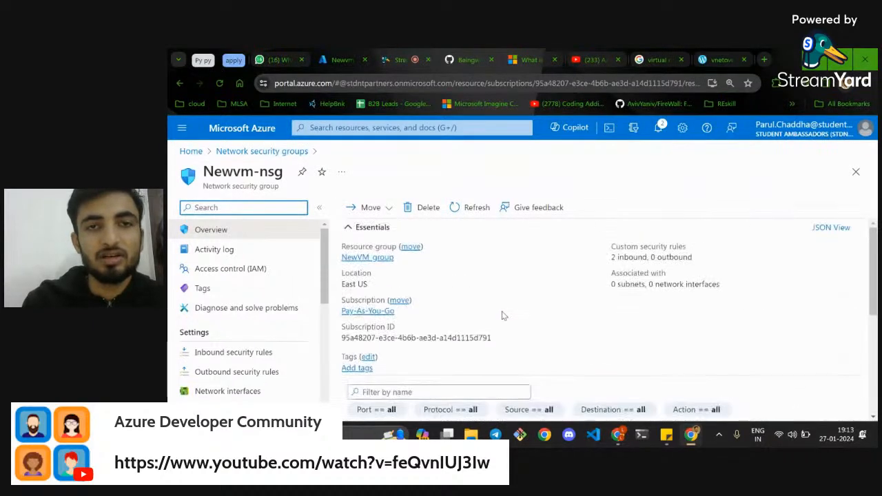
text(dia)
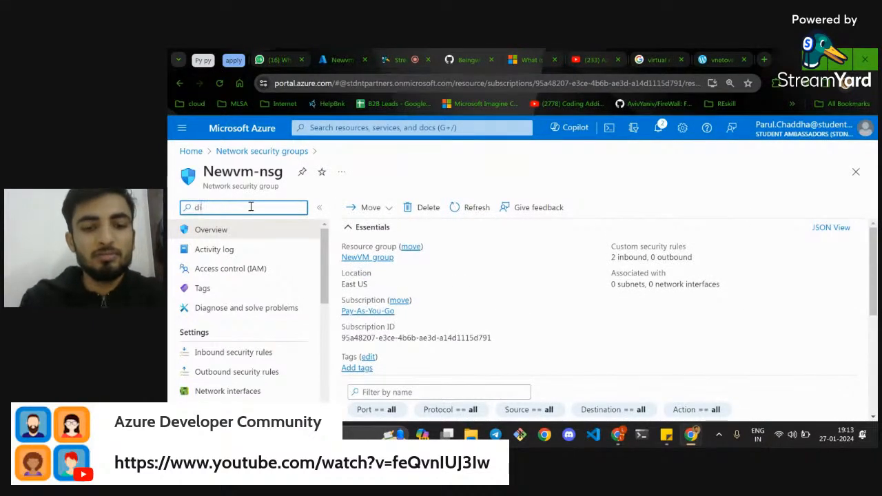
key(BackSpace)
key(BackSpace)
key(BackSpace)
key(BackSpace)
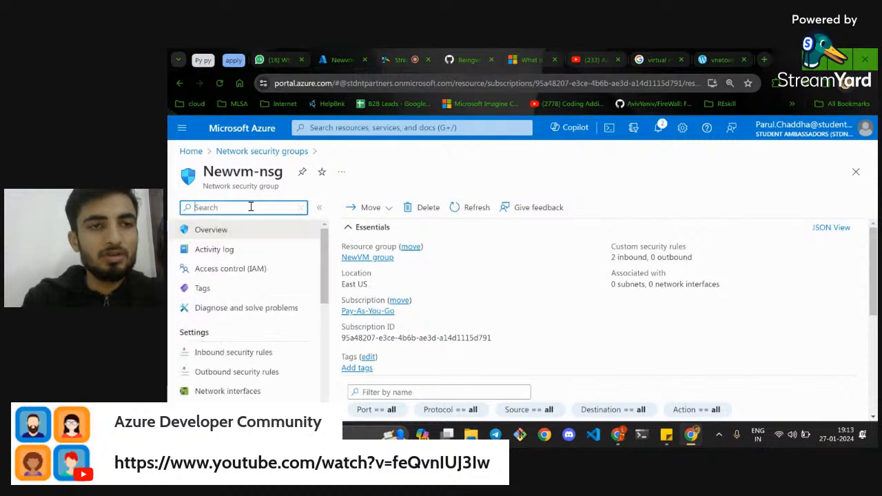
Step: Go back to the virtual networks list, open the ProdVM1 virtual network, and find its Diagram by searching for "diagram"
scroll(382, 305, left, 5)
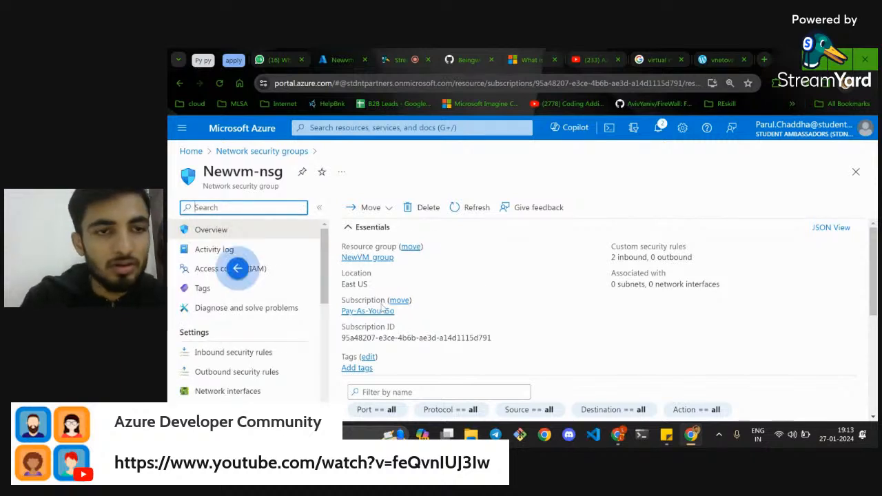
scroll(331, 312, left, 5)
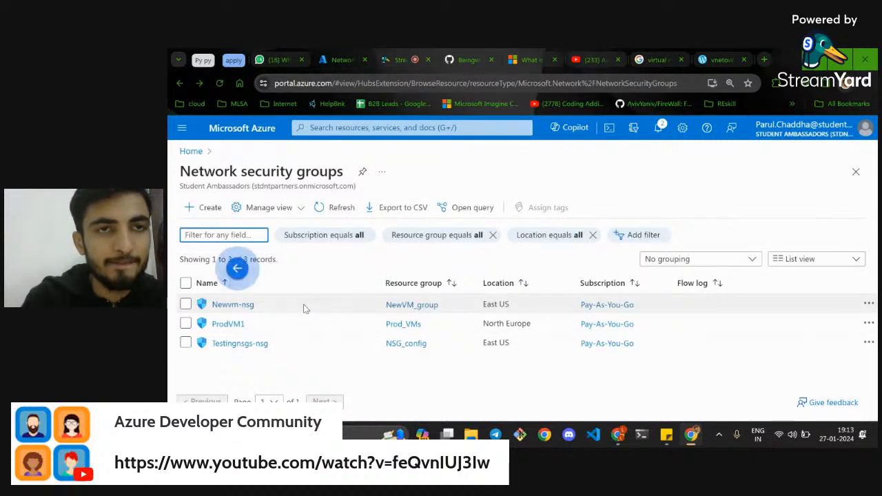
click(442, 217)
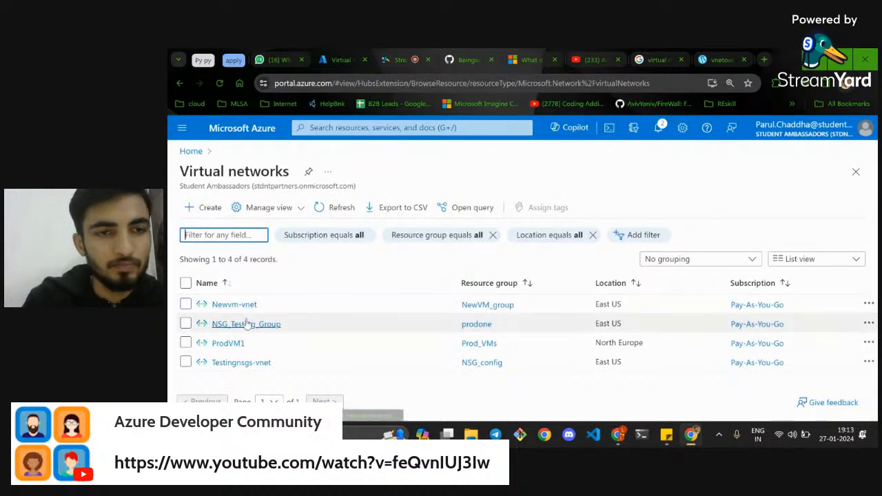
click(239, 346)
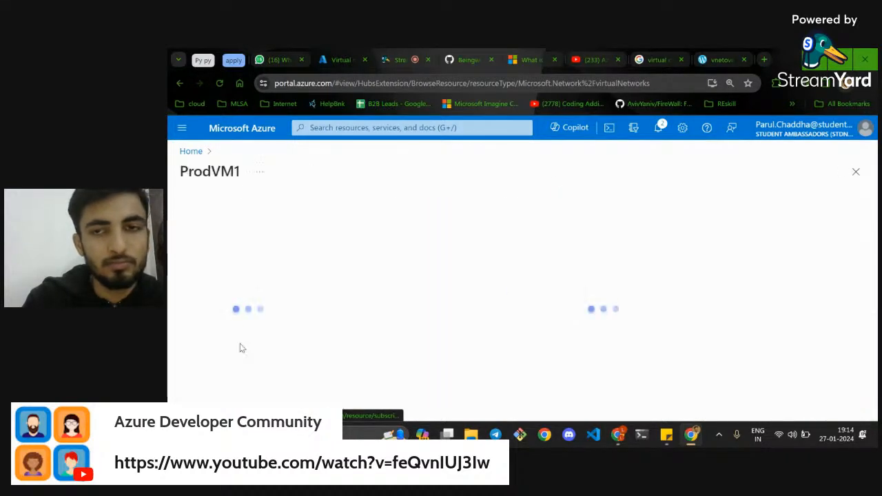
text(diagram)
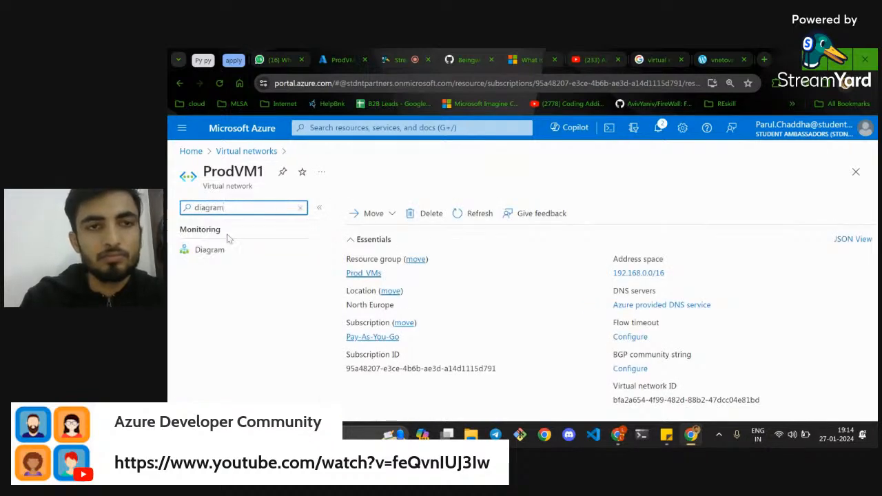
click(222, 250)
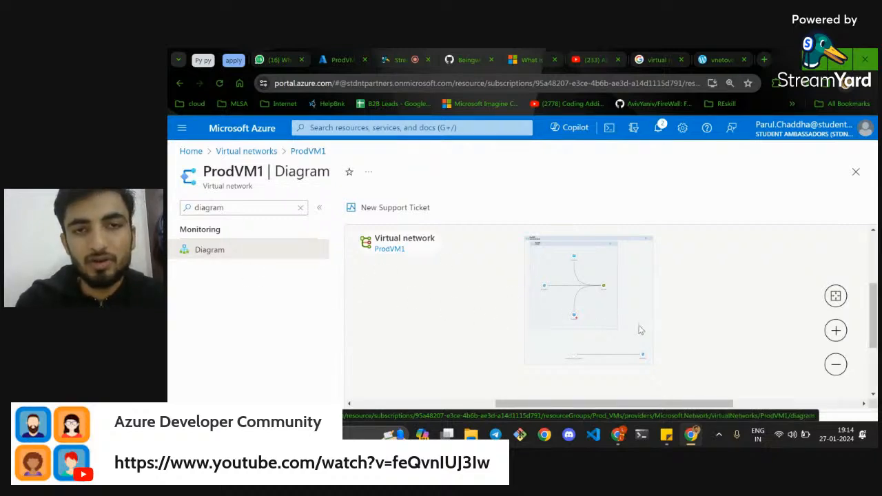
Step: Examine the ProdVM1 virtual network diagram, showing the details of its network interface, network security group and virtual machine
scroll(640, 329, up, 5)
scroll(639, 330, down, 2)
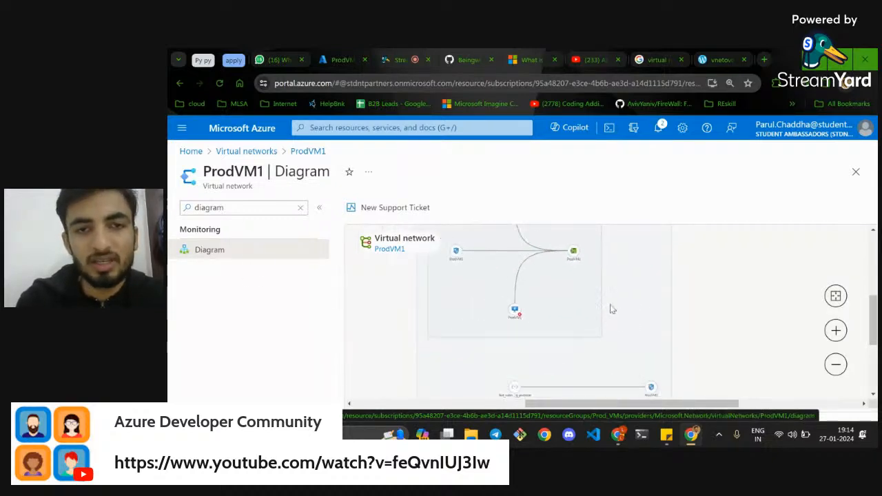
scroll(612, 335, up, 3)
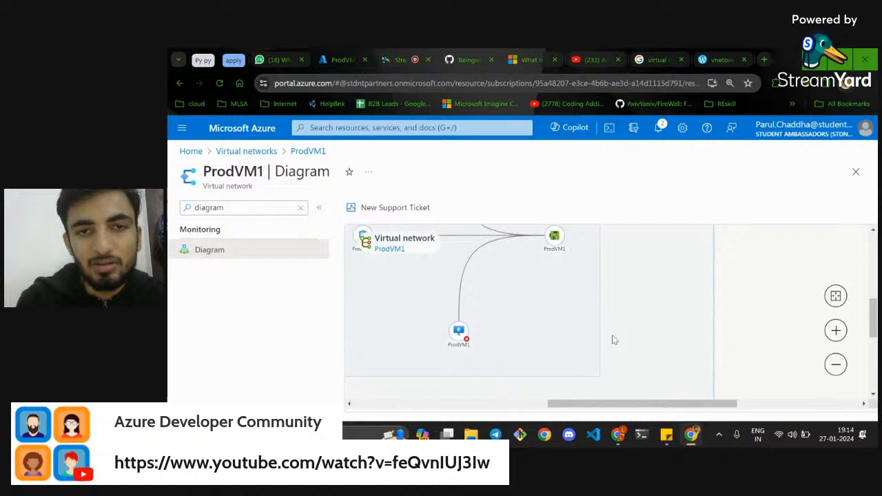
scroll(544, 295, down, 2)
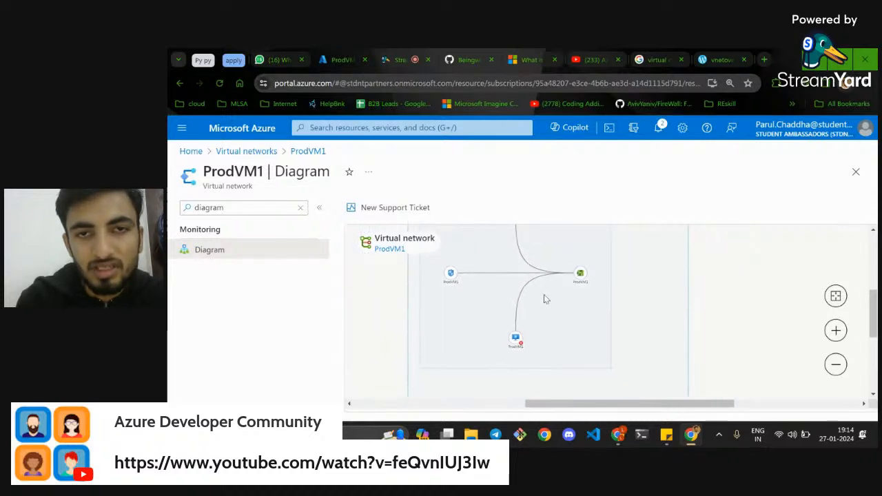
drag(750, 287, 762, 330)
scroll(597, 276, down, 3)
scroll(589, 272, up, 1)
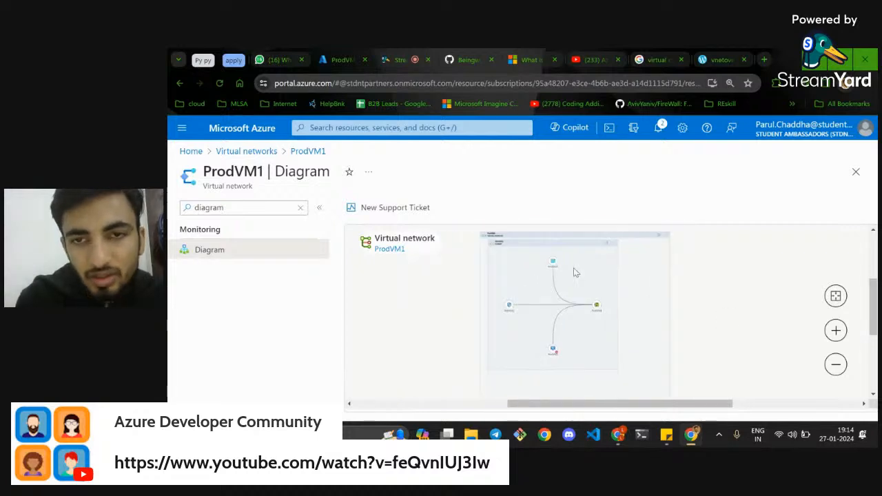
mouse_move(599, 312)
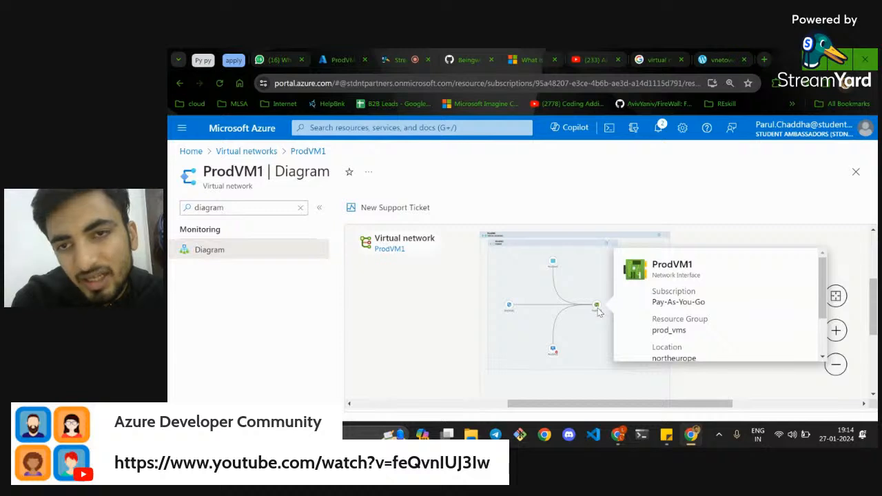
mouse_move(549, 265)
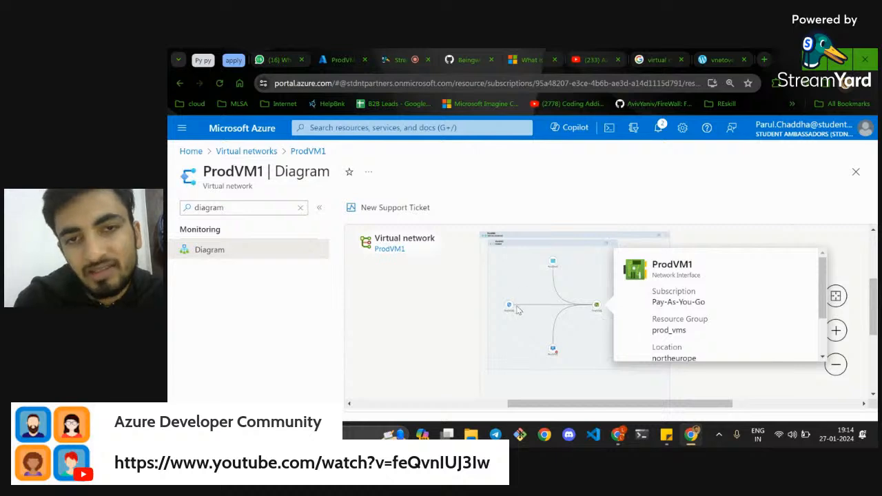
mouse_move(511, 310)
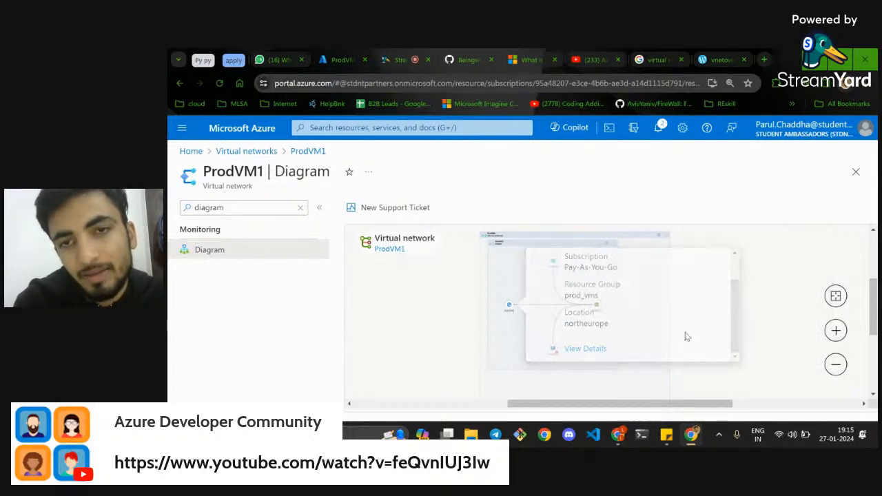
mouse_move(553, 351)
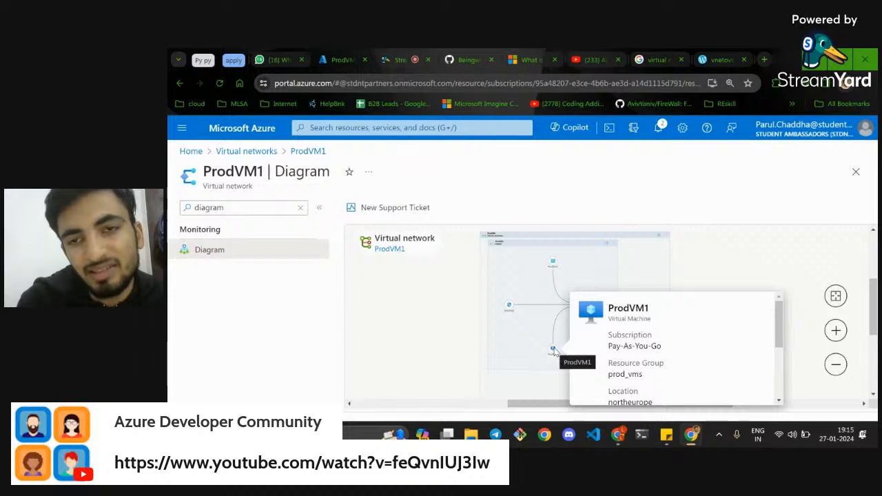
Step: Inspect the details of both network security group nodes and of the Test_subnet_for_learning_purpose subnet in the diagram
scroll(553, 351, up, 3)
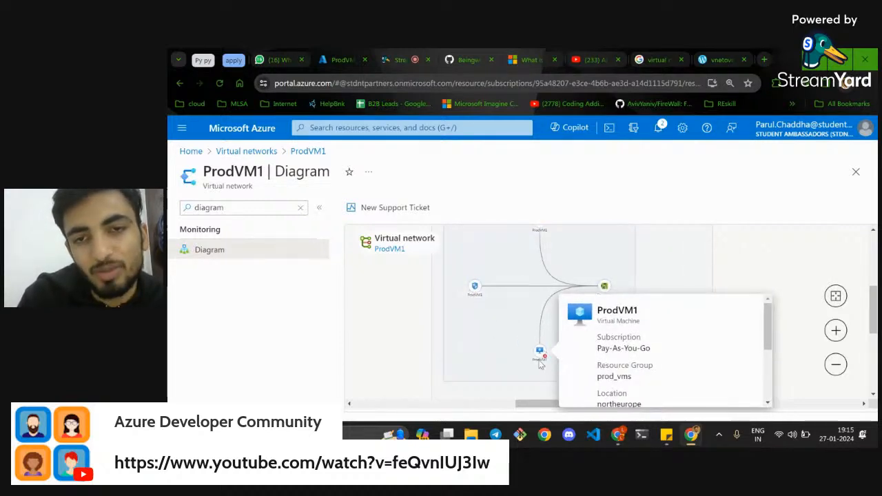
scroll(530, 366, down, 5)
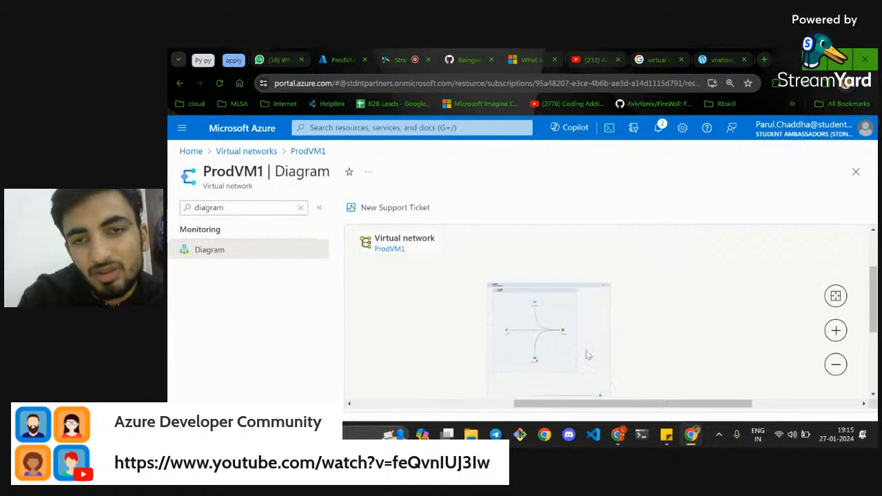
scroll(622, 356, up, 5)
scroll(623, 355, down, 3)
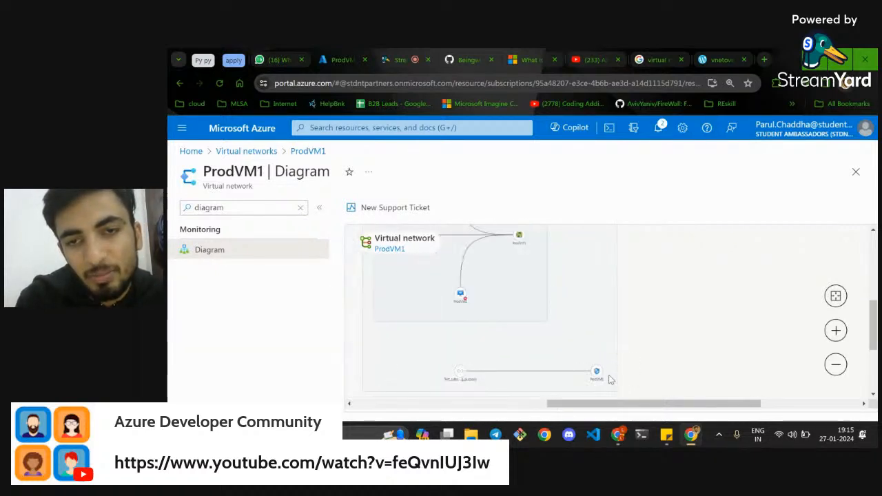
scroll(603, 377, down, 2)
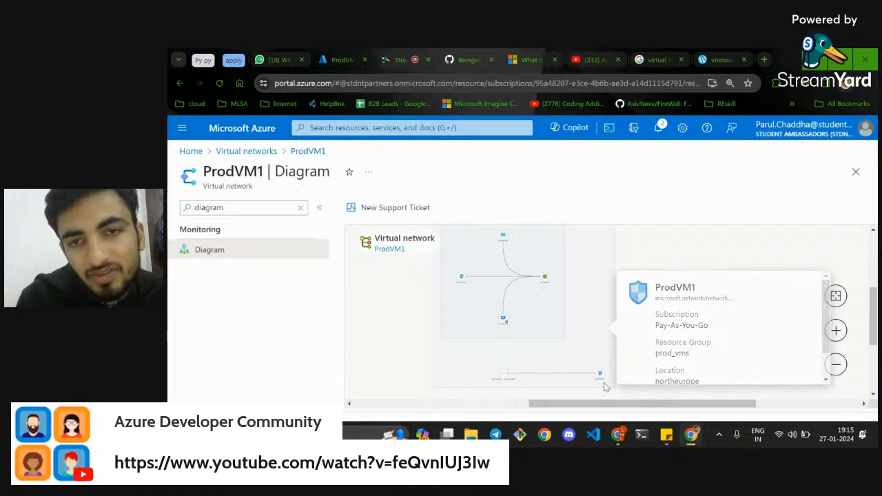
mouse_move(462, 281)
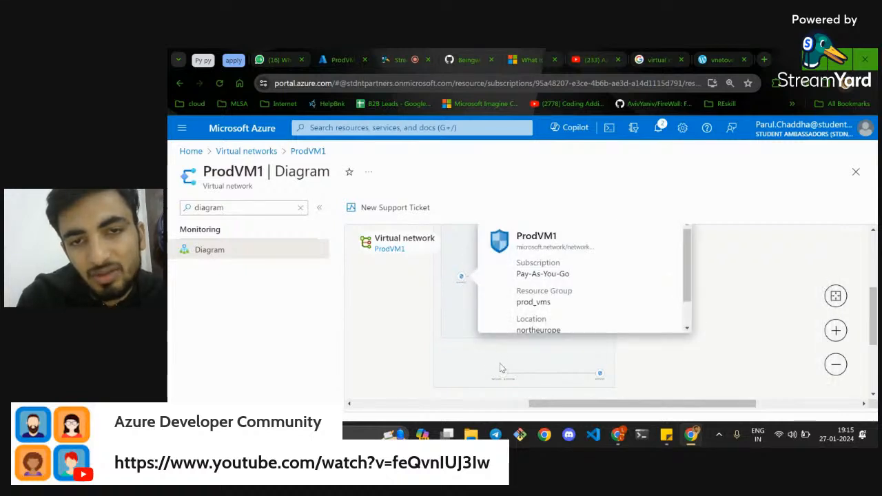
mouse_move(503, 377)
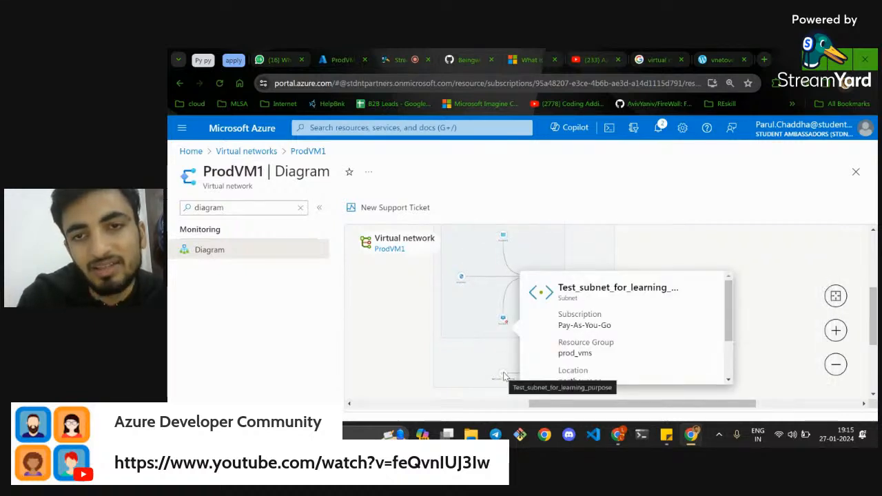
double_click(614, 287)
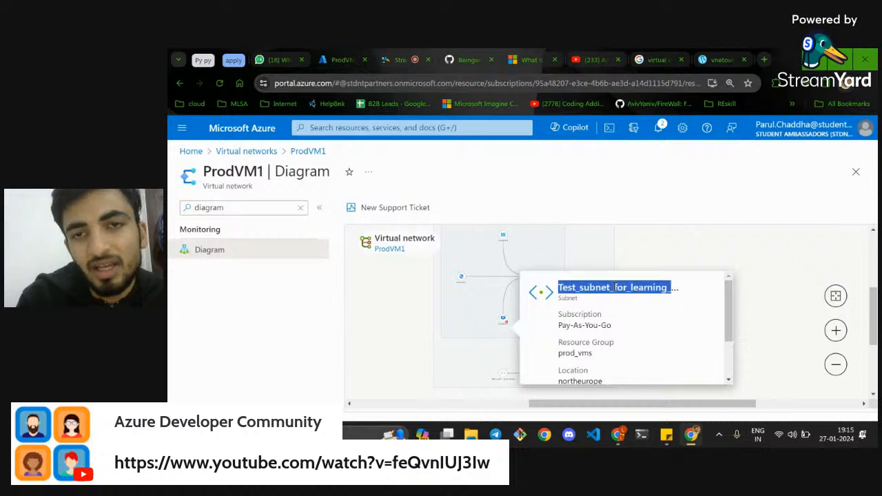
click(641, 282)
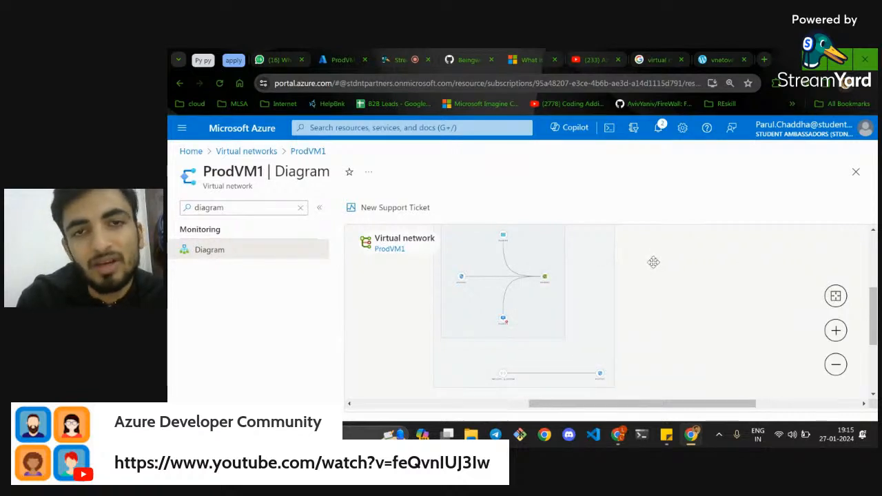
Step: Show the details of the ProdVM1 IP configuration node in the diagram, then close the diagram to return to the virtual networks list
scroll(654, 262, down, 3)
drag(546, 251, 598, 269)
scroll(591, 265, up, 5)
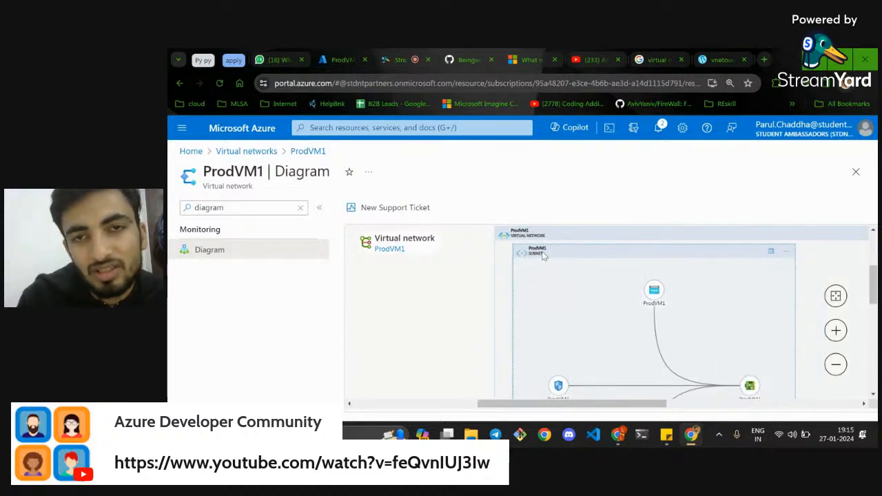
mouse_move(650, 307)
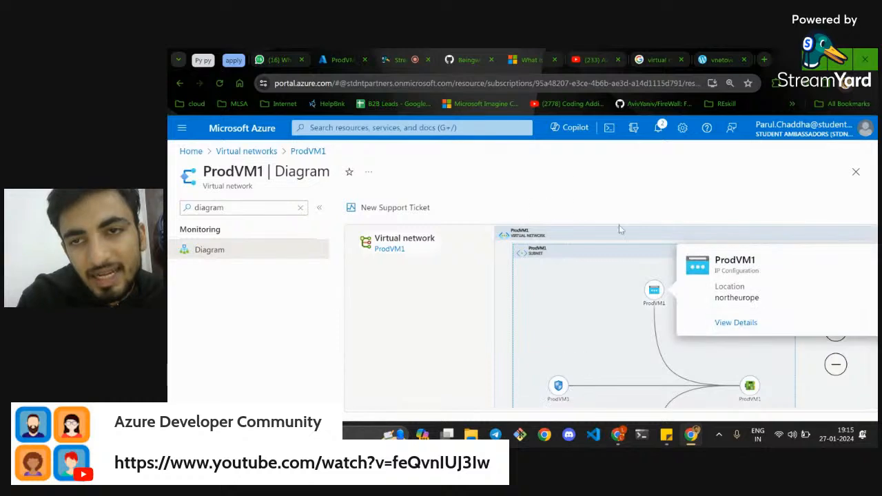
scroll(600, 276, down, 5)
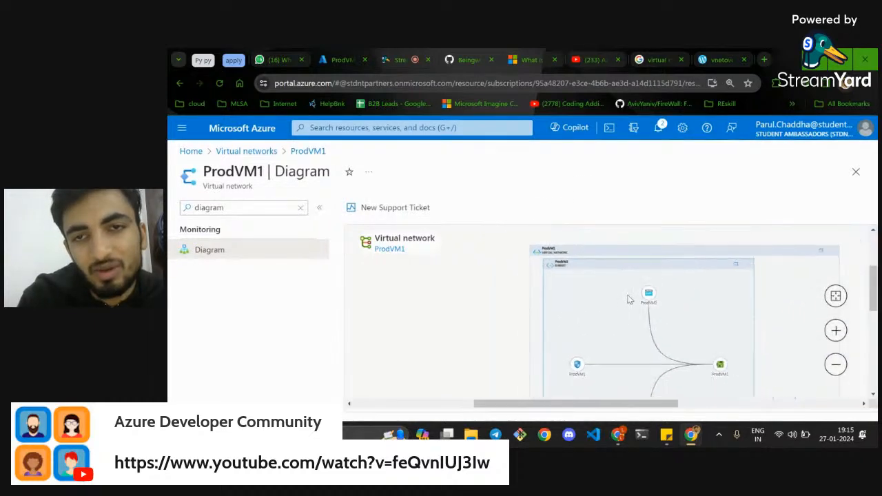
scroll(629, 299, down, 2)
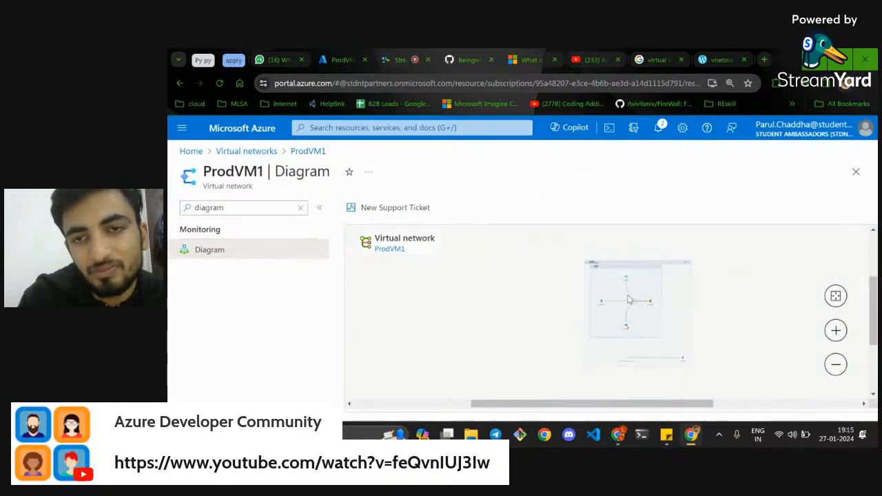
click(856, 172)
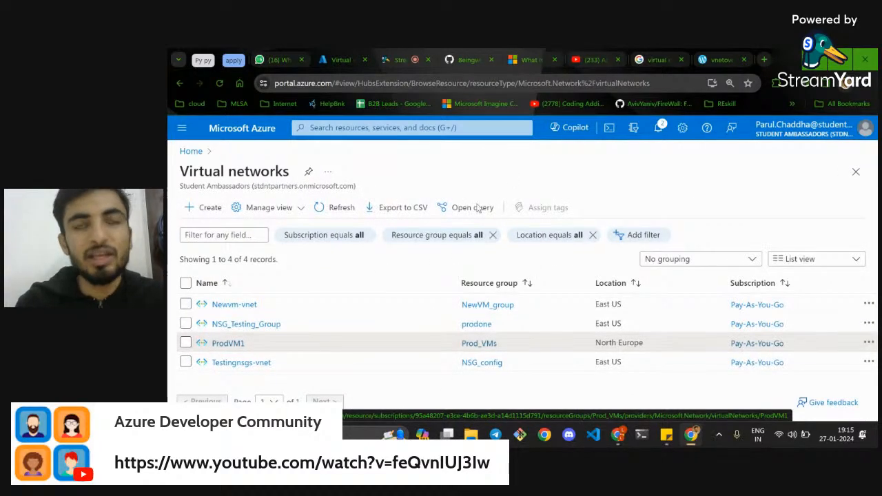
Step: Switch to the YouTube video "Azure Networking For Beginners" and look through its chapter list from the agenda to the service endpoint chapter
click(595, 59)
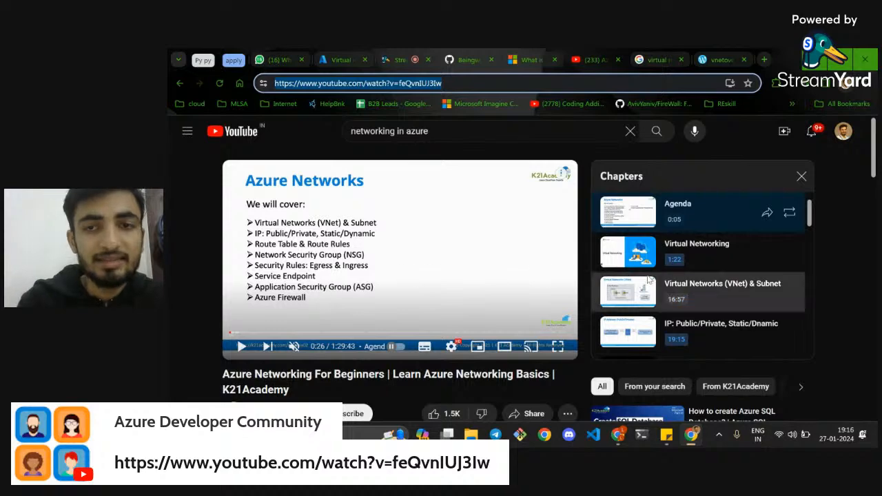
scroll(592, 289, down, 3)
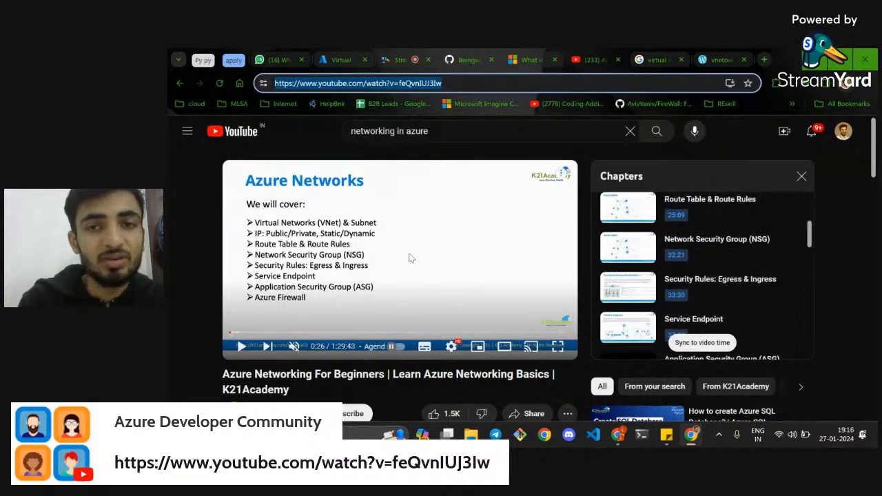
Step: Switch to the StreamYard studio and stop sharing the screen in the live stream
click(399, 58)
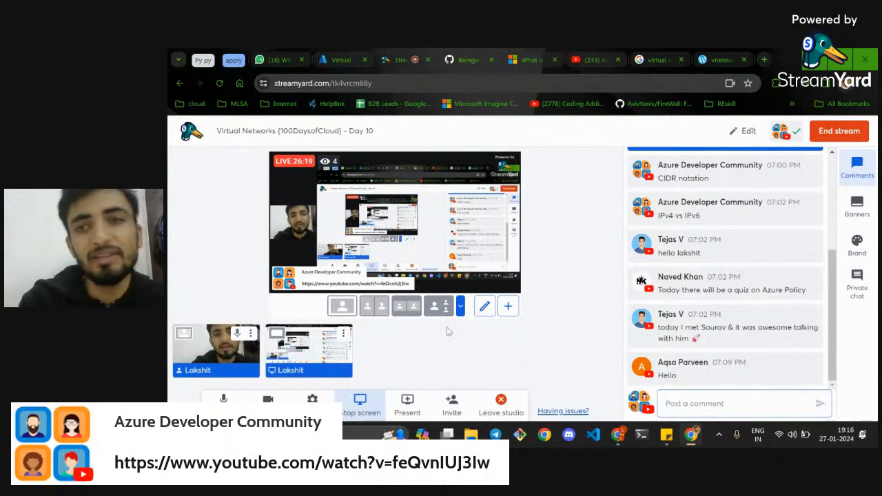
click(365, 402)
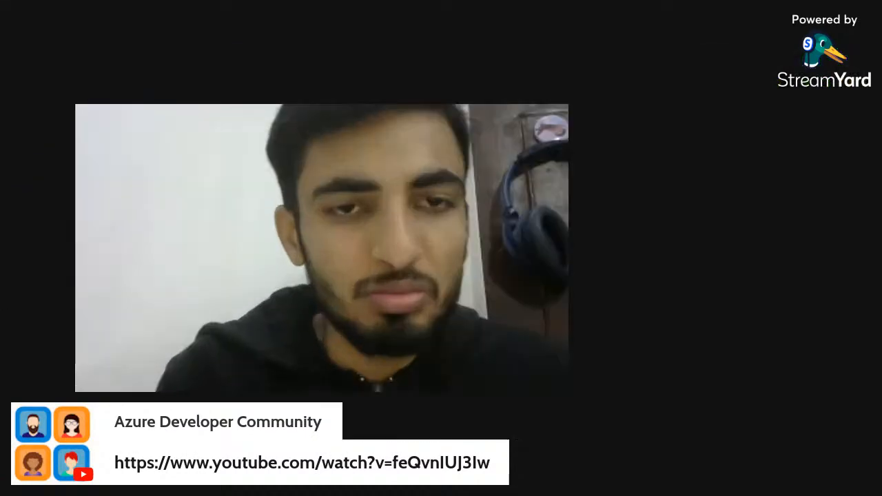